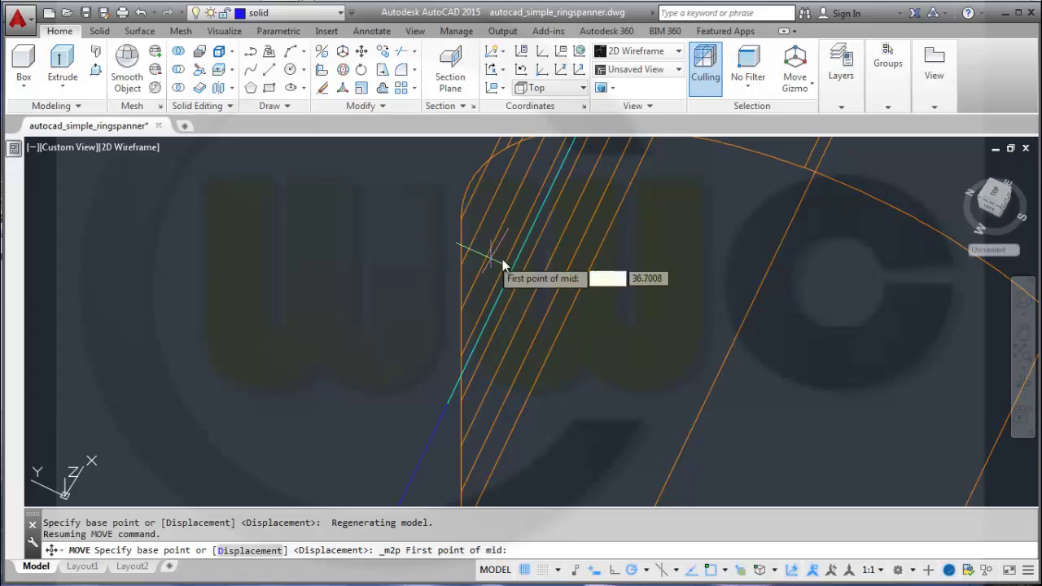
Step: Move the handle surface, using the midpoint between the two ends of its straight end edge as base point, onto the blue guide curve's endpoint
{"action": "left_click", "coordinate": [461, 221]}
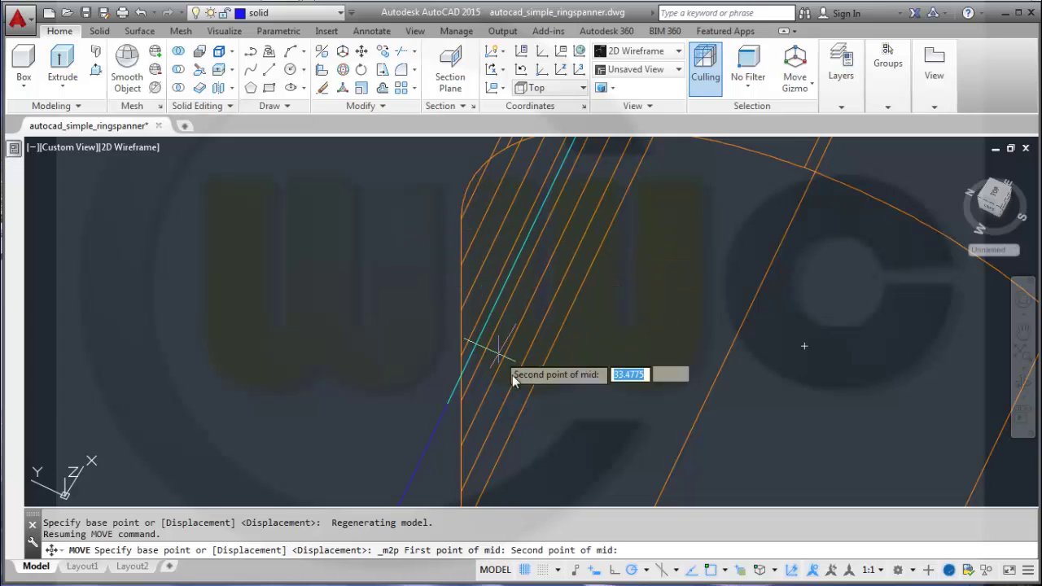
{"action": "middle_click_drag", "start_coordinate": [535, 405], "coordinate": [545, 248]}
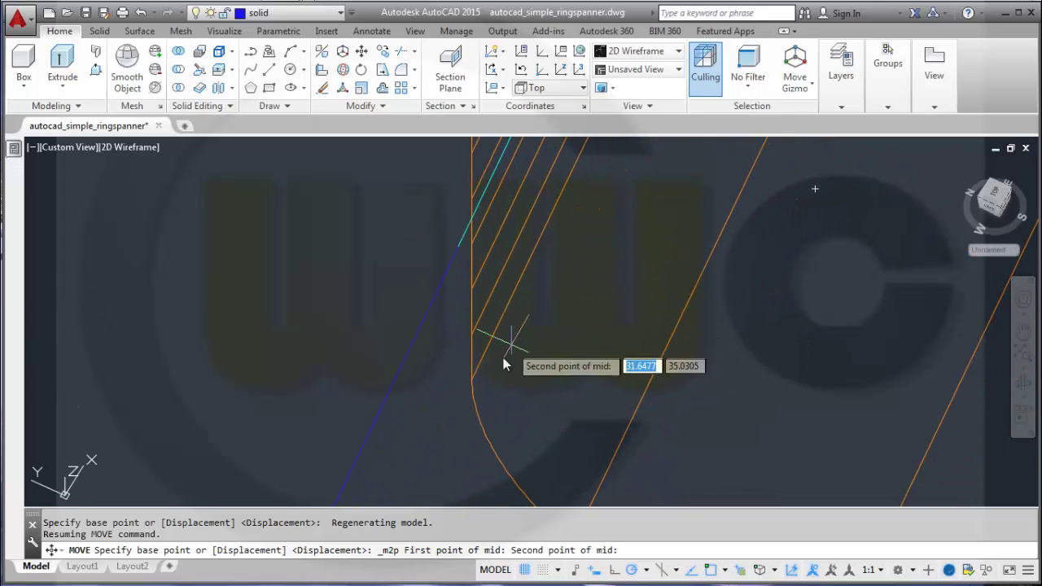
{"action": "left_click", "coordinate": [470, 382]}
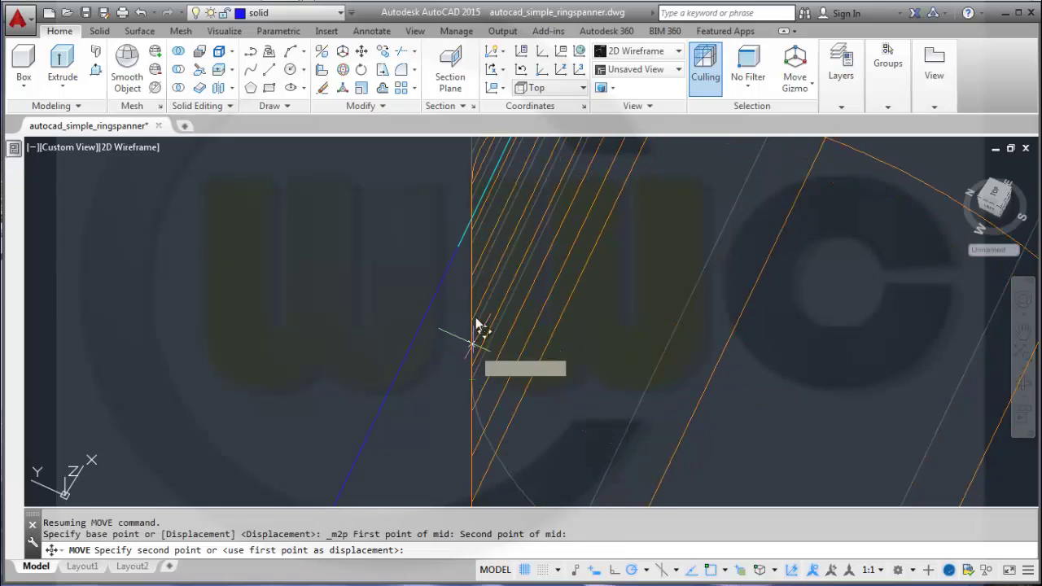
{"action": "left_click", "coordinate": [457, 253]}
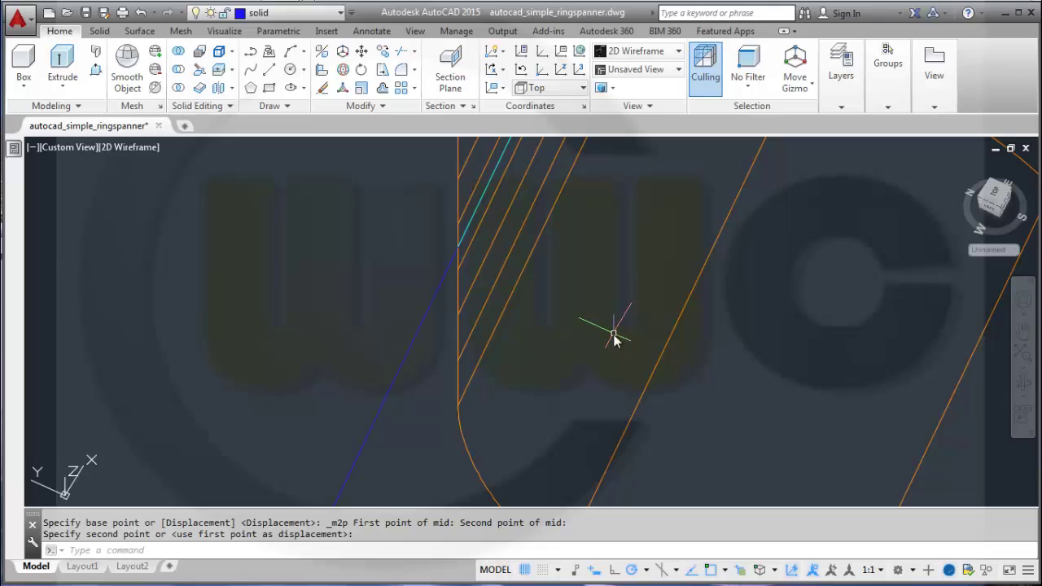
{"action": "key", "text": "Escape"}
Step: Start a surface Loft and join the ring head's upper rim edge as the first cross section
{"action": "scroll", "coordinate": [613, 340], "scroll_direction": "down", "scroll_amount": 4}
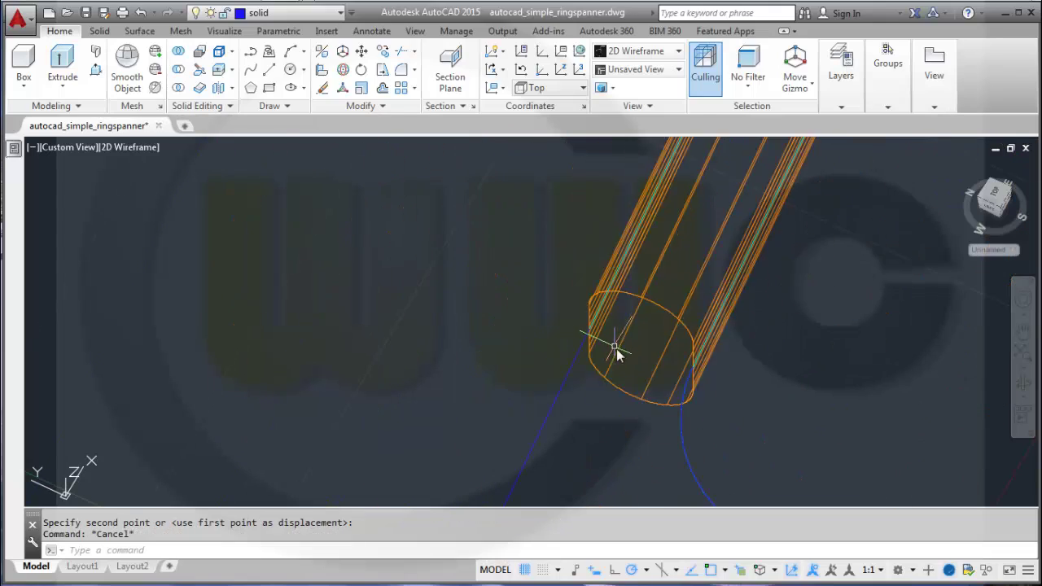
{"action": "mouse_move", "coordinate": [651, 376]}
{"action": "middle_mouse_down", "text": "shift"}
{"action": "mouse_move", "coordinate": [540, 332]}
{"action": "mouse_move", "coordinate": [544, 381]}
{"action": "mouse_move", "coordinate": [653, 305]}
{"action": "mouse_move", "coordinate": [640, 372]}
{"action": "mouse_move", "coordinate": [628, 320]}
{"action": "mouse_move", "coordinate": [644, 361]}
{"action": "mouse_move", "coordinate": [691, 319]}
{"action": "middle_mouse_up", "text": "shift"}
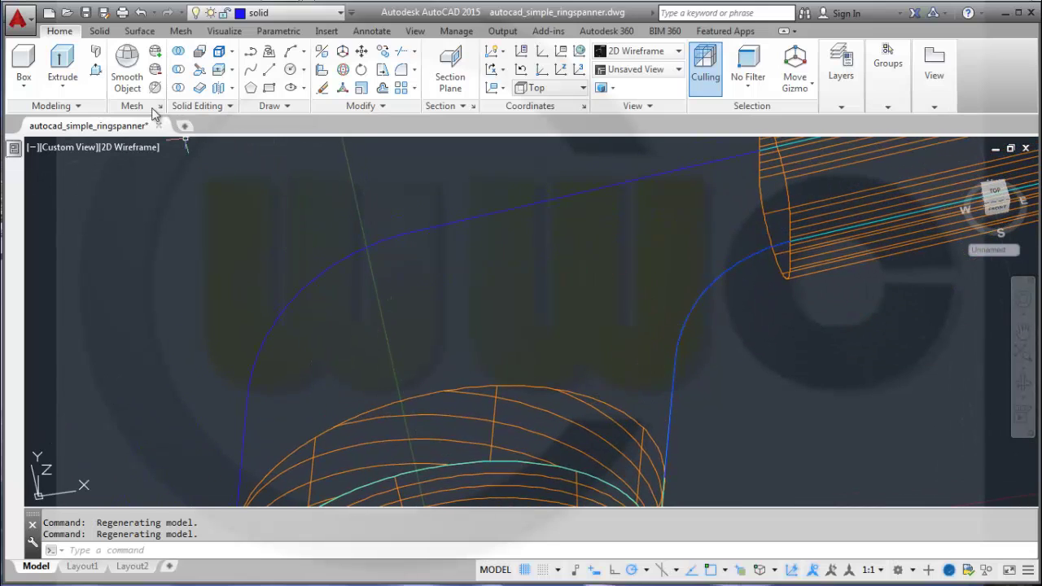
{"action": "left_click", "coordinate": [141, 32]}
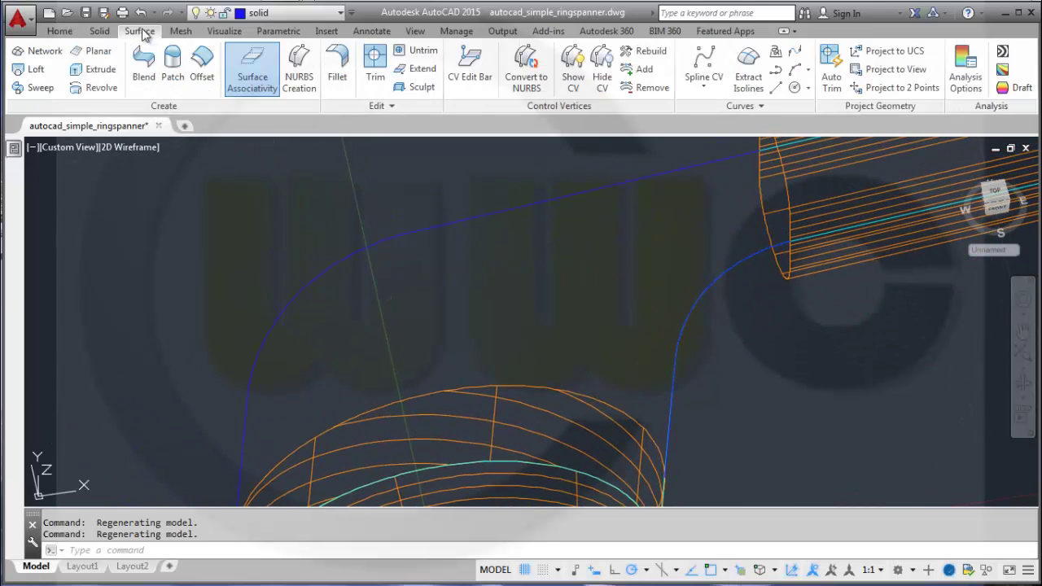
{"action": "left_click", "coordinate": [33, 69]}
{"action": "right_click", "coordinate": [302, 218]}
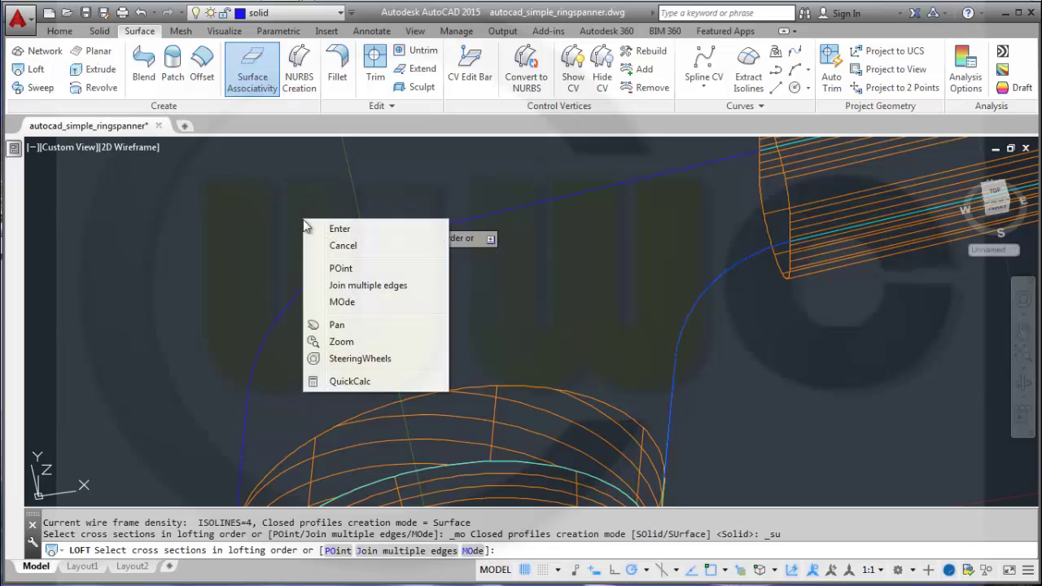
{"action": "left_click", "coordinate": [366, 291]}
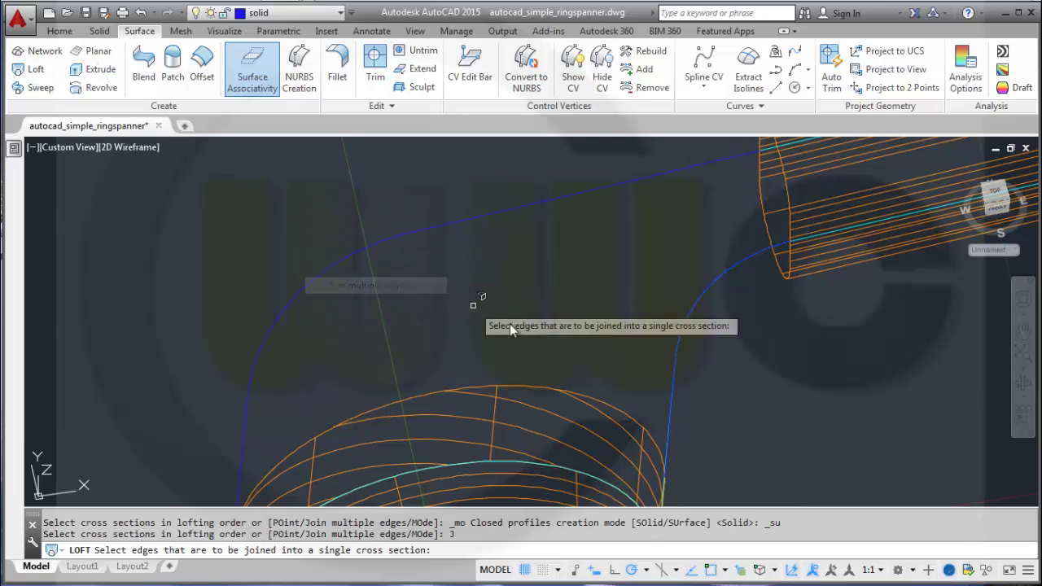
{"action": "left_click", "coordinate": [524, 386]}
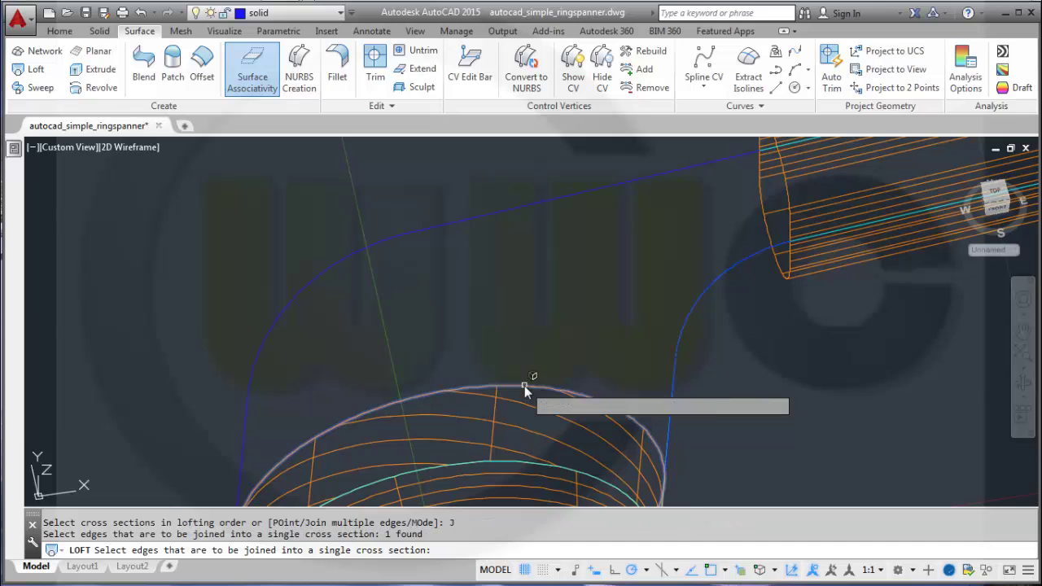
{"action": "key", "text": "Return"}
Step: Join all the edges around the handle's near end into a single second cross section for the loft
{"action": "right_click", "coordinate": [547, 322]}
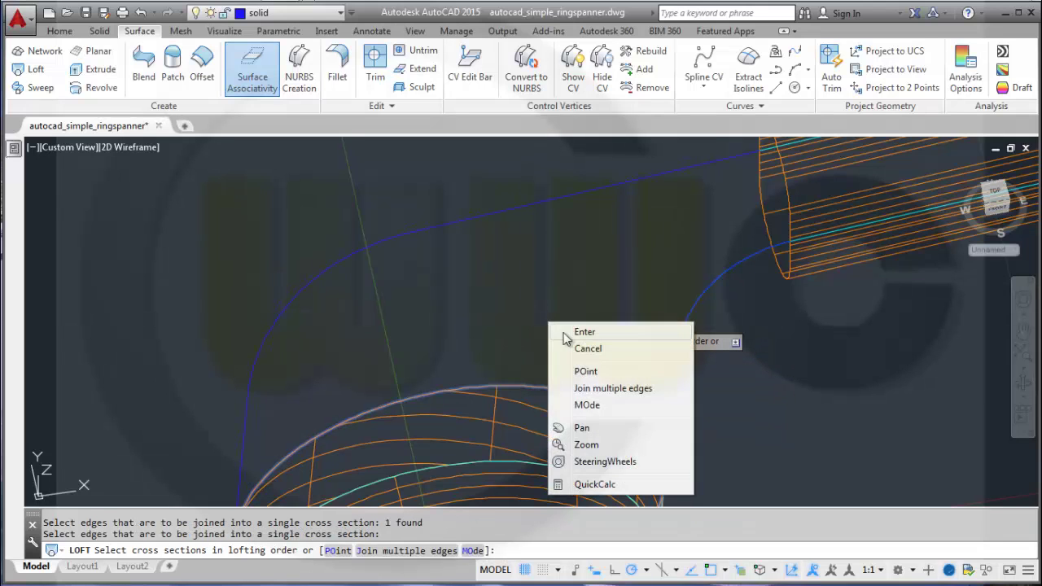
{"action": "left_click", "coordinate": [590, 386]}
{"action": "middle_click_drag", "start_coordinate": [640, 300], "coordinate": [589, 306]}
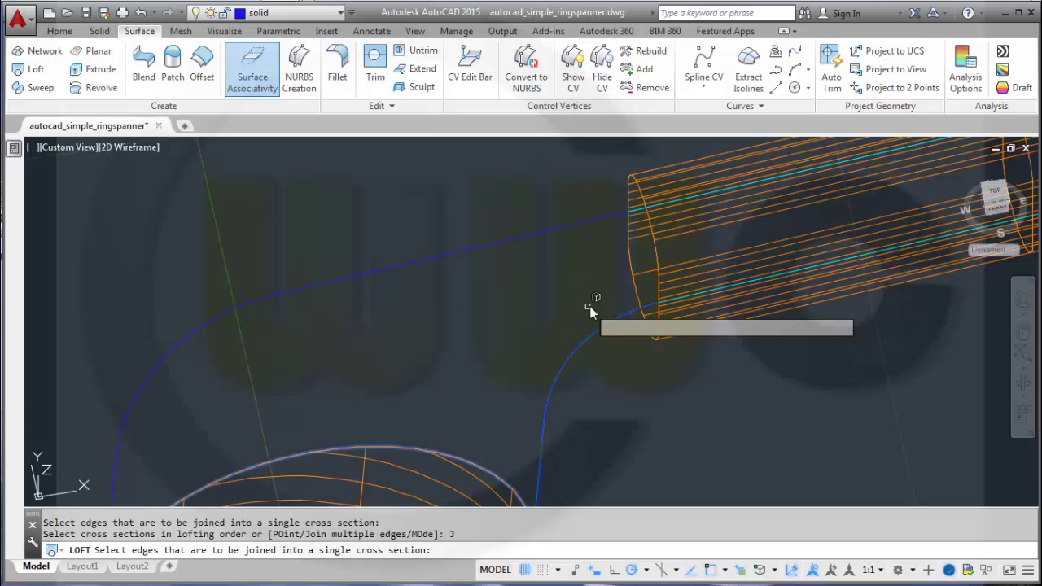
{"action": "left_click", "coordinate": [635, 294]}
{"action": "left_click", "coordinate": [630, 213]}
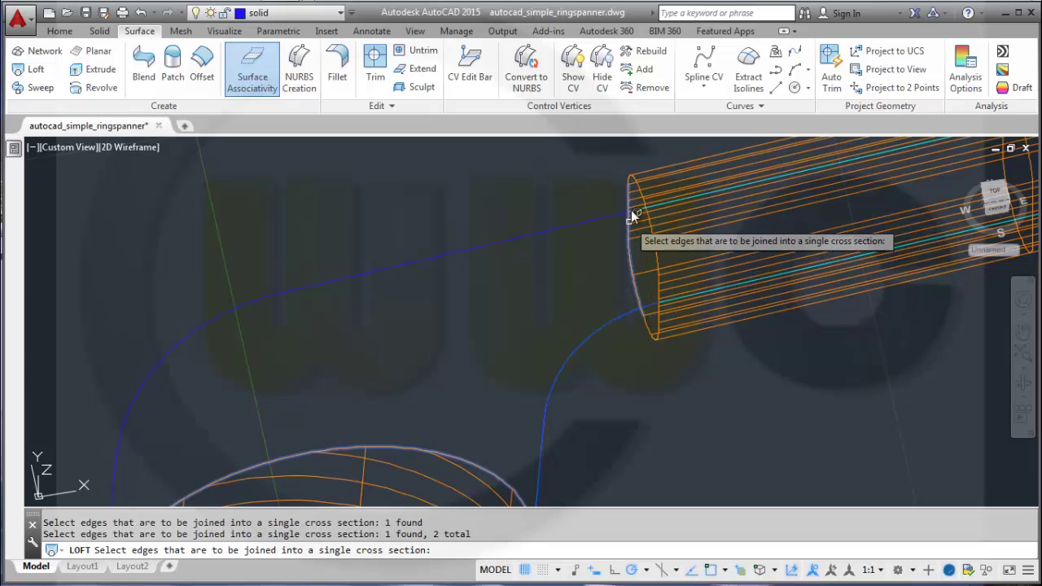
{"action": "left_click", "coordinate": [652, 223]}
{"action": "left_click", "coordinate": [651, 223]}
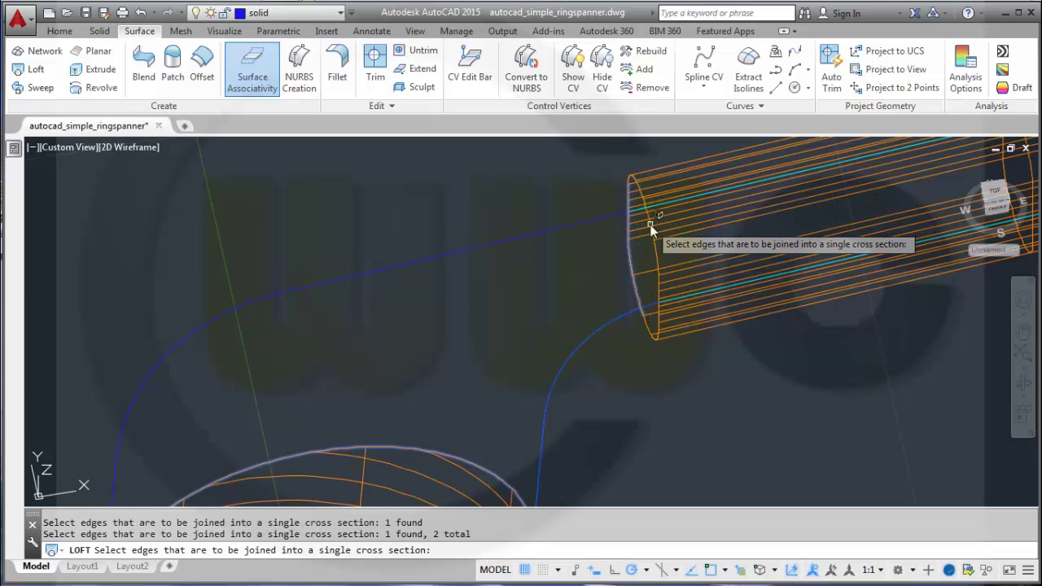
{"action": "left_click", "coordinate": [654, 301]}
{"action": "left_click", "coordinate": [656, 326]}
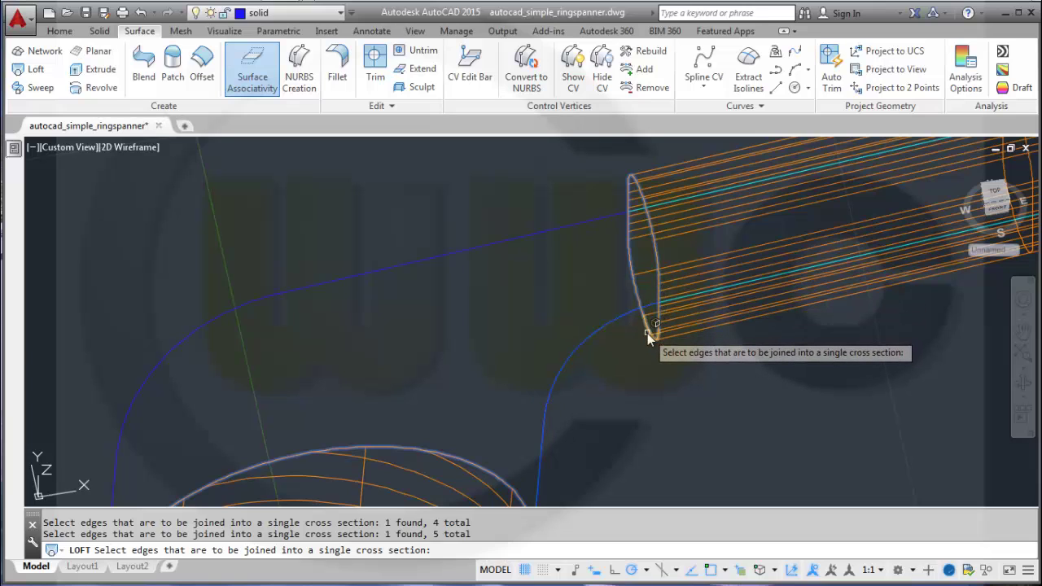
{"action": "left_click", "coordinate": [648, 333]}
{"action": "key", "text": "Return"}
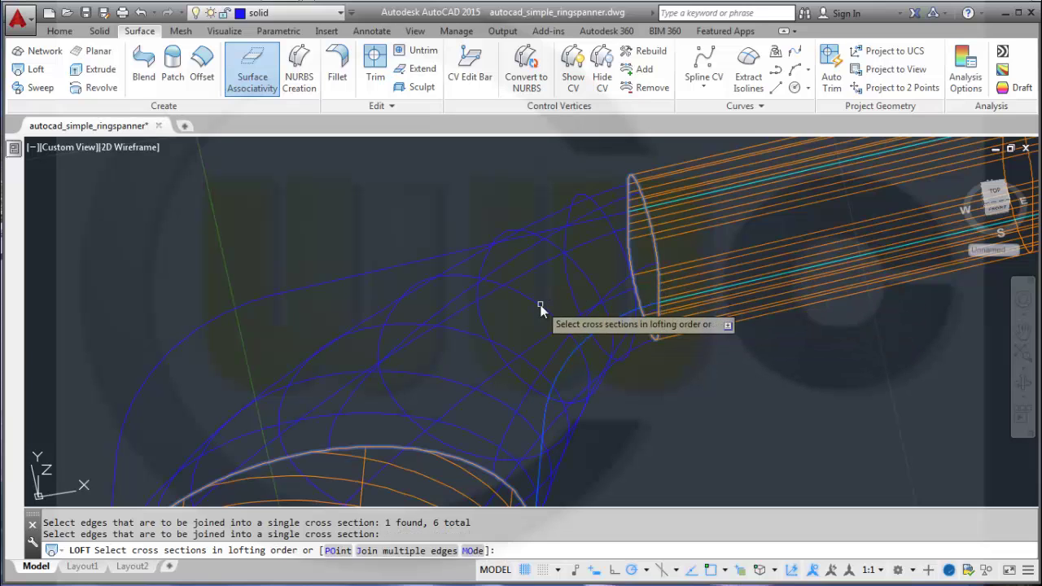
Step: Finish the loft between ring head and handle with the Guides option, using the outer and inner blue curves as guides
{"action": "middle_click_drag", "start_coordinate": [631, 392], "coordinate": [626, 353]}
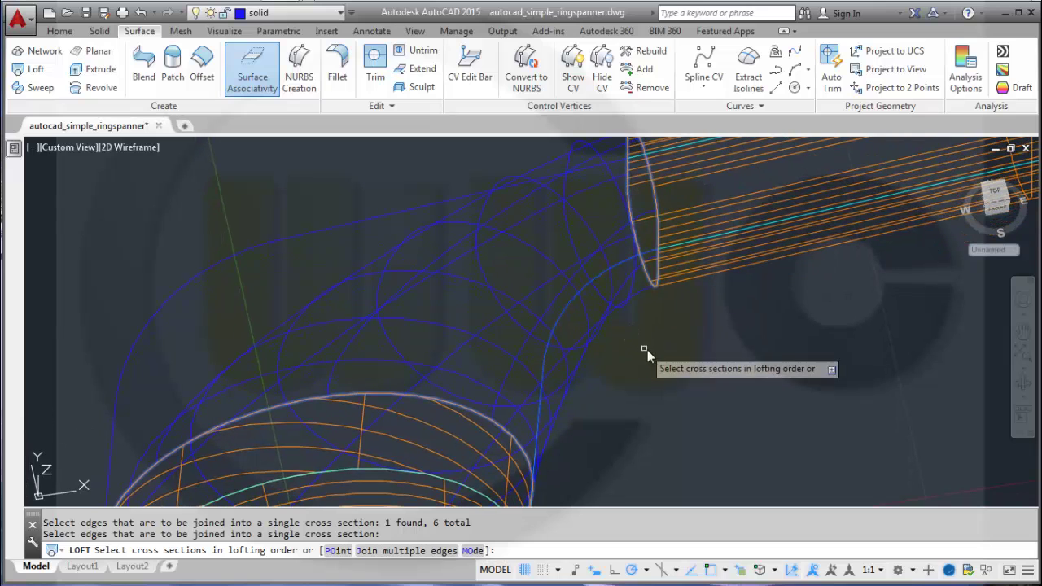
{"action": "right_click", "coordinate": [648, 350]}
{"action": "left_click", "coordinate": [683, 361]}
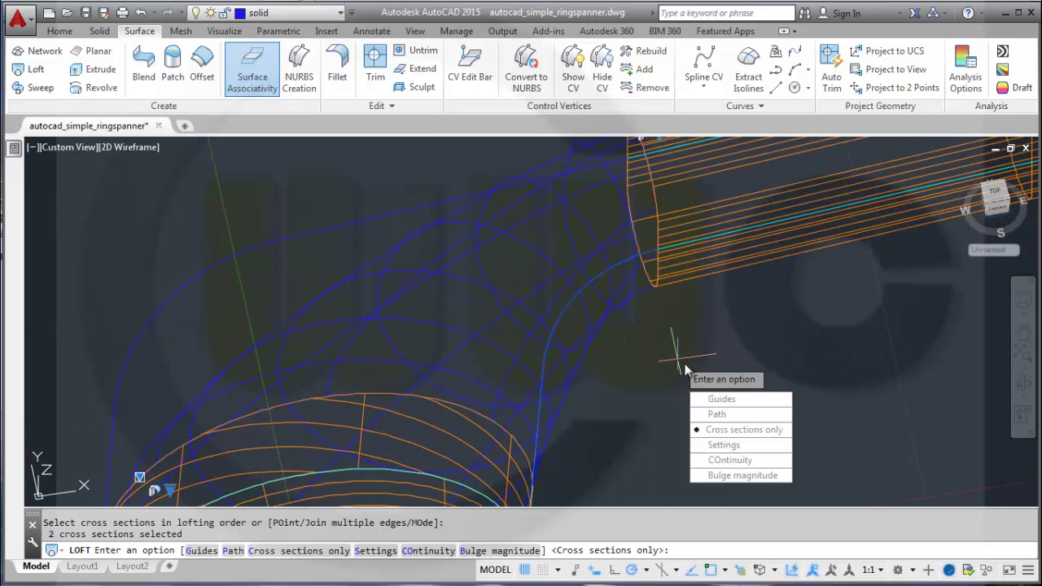
{"action": "left_click", "coordinate": [709, 397]}
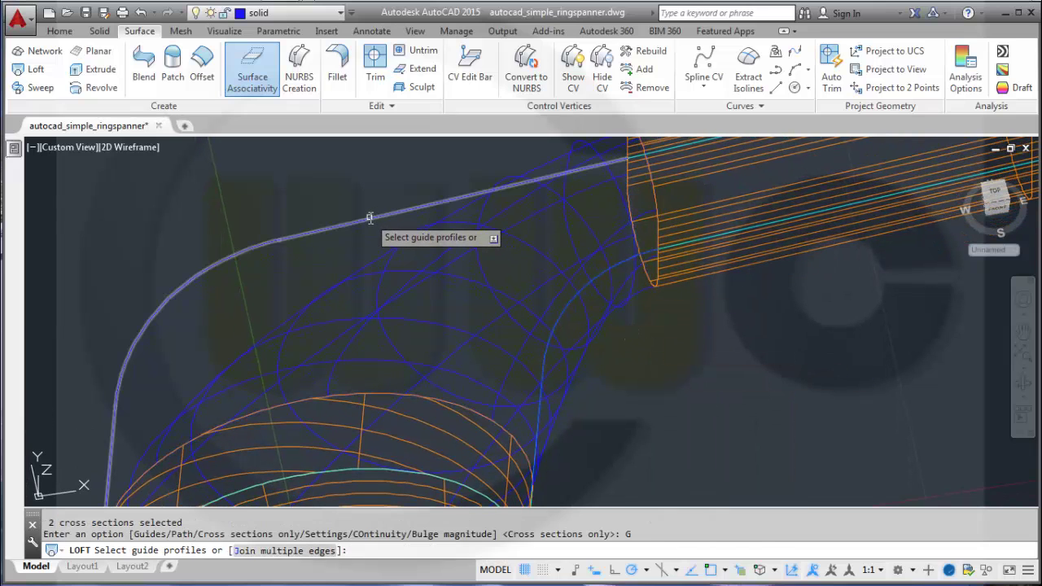
{"action": "left_click", "coordinate": [374, 216]}
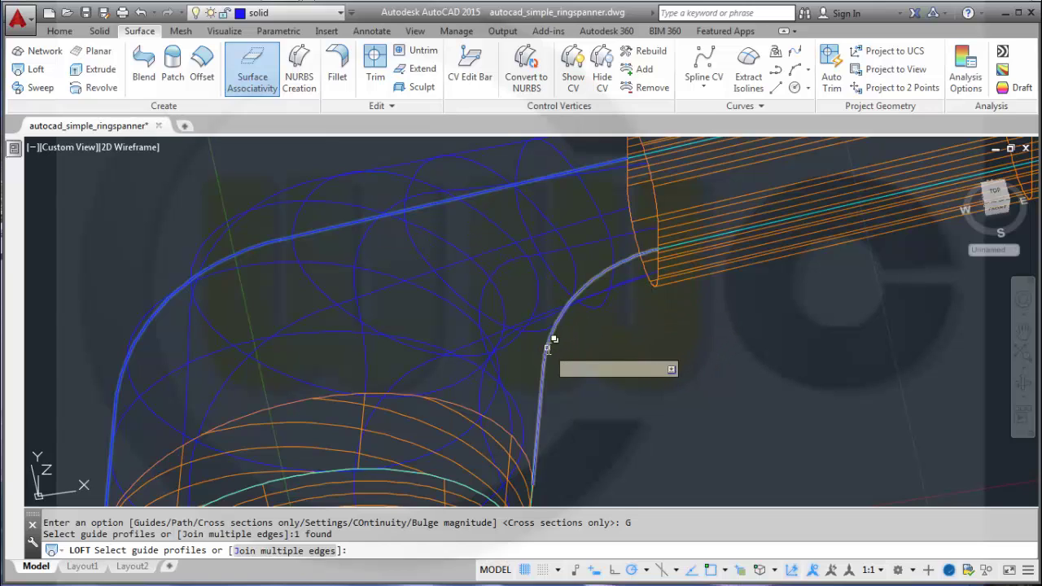
{"action": "left_click", "coordinate": [547, 349]}
{"action": "left_click", "coordinate": [595, 405]}
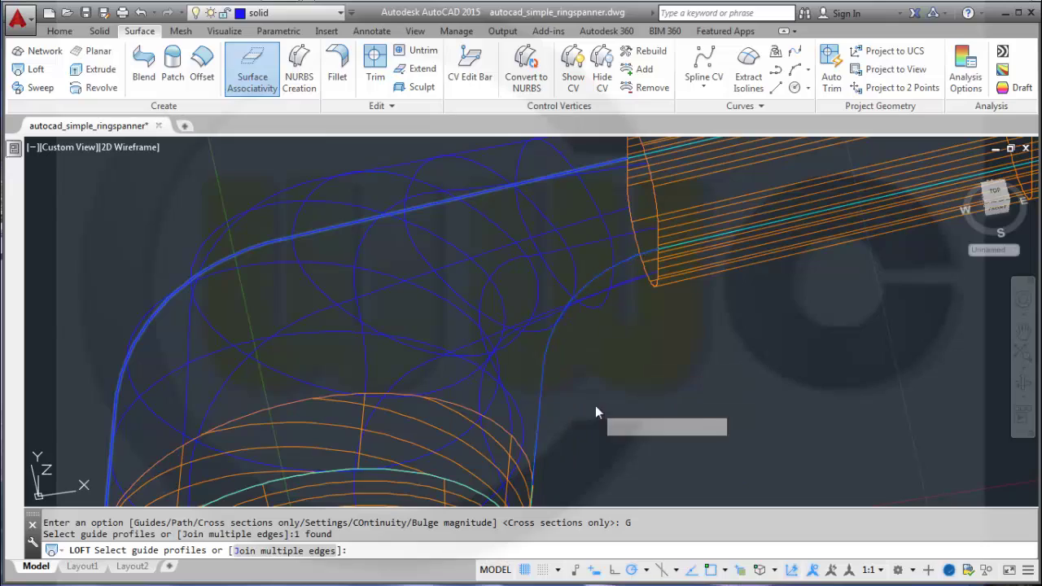
{"action": "middle_click_drag", "start_coordinate": [584, 397], "coordinate": [604, 372], "text": "shift"}
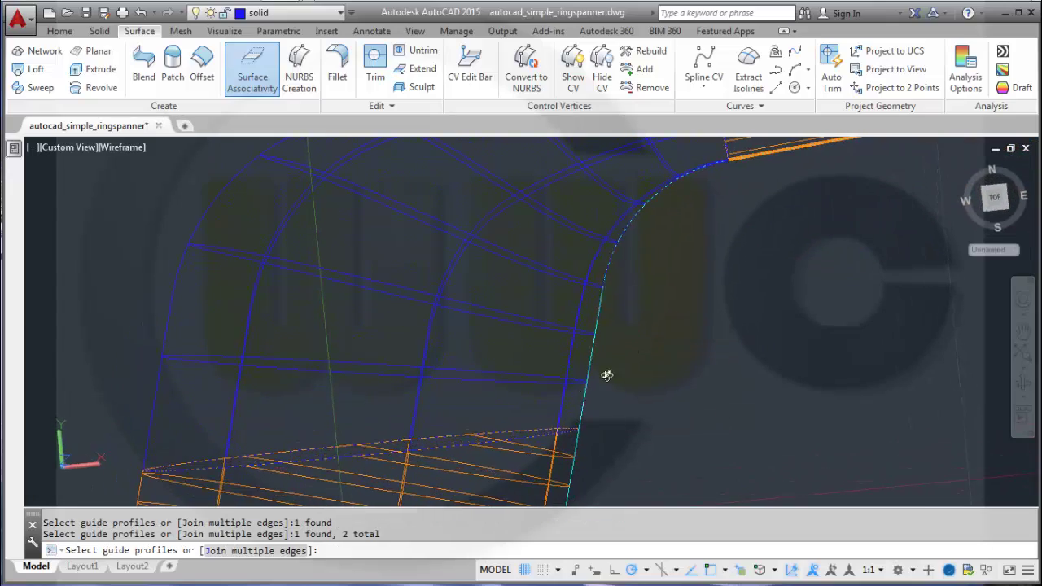
{"action": "right_click", "coordinate": [680, 357]}
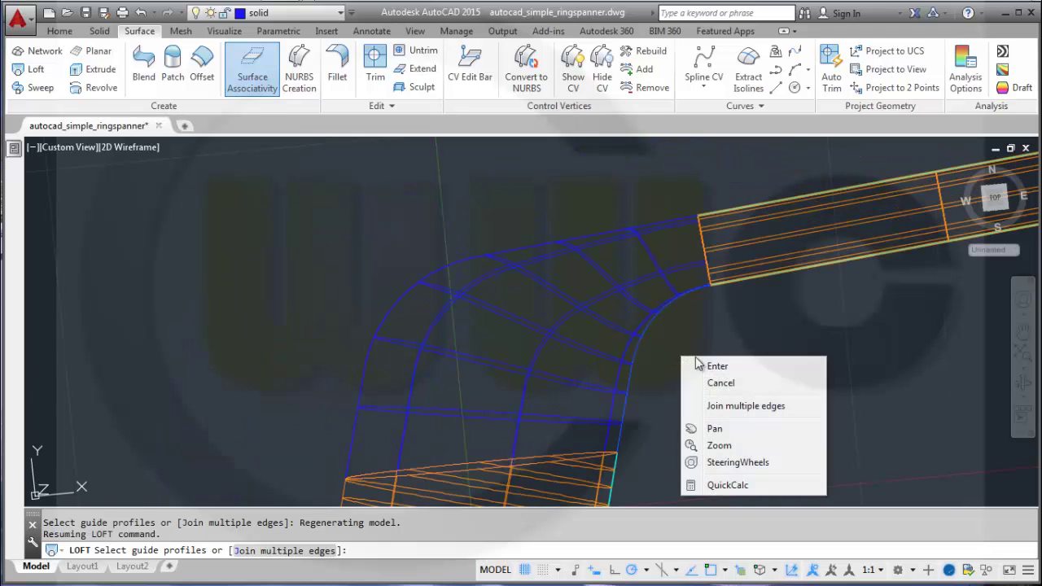
{"action": "left_click", "coordinate": [717, 368]}
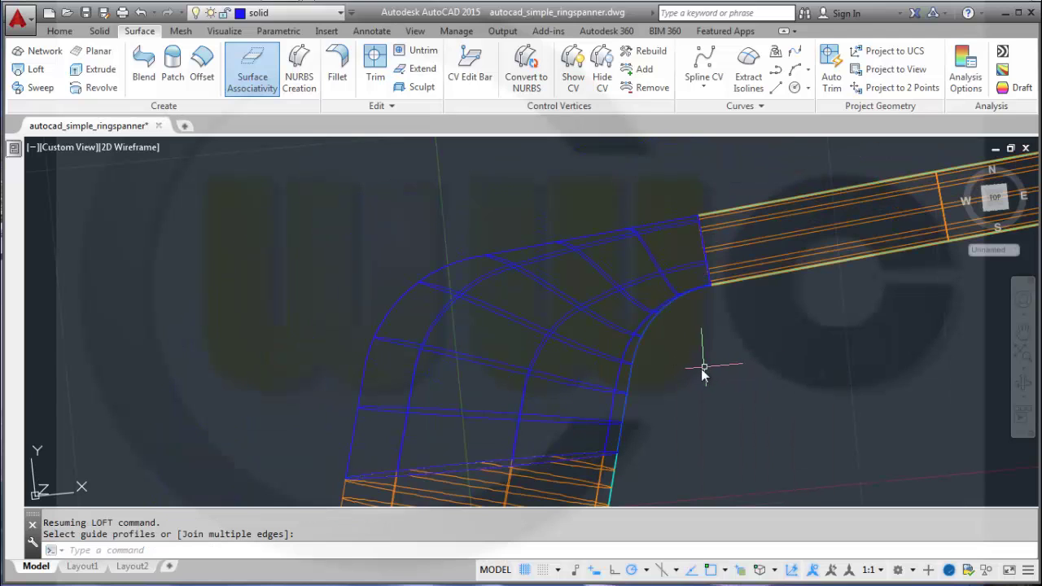
Step: Display the model in the Realistic visual style
{"action": "middle_click_drag", "start_coordinate": [700, 367], "coordinate": [699, 316]}
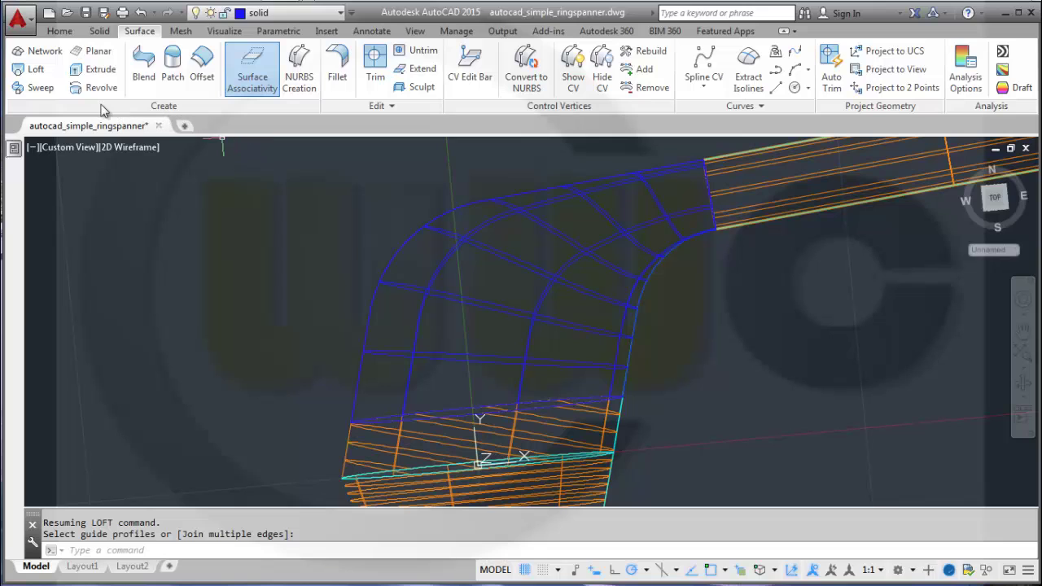
{"action": "left_click", "coordinate": [128, 149]}
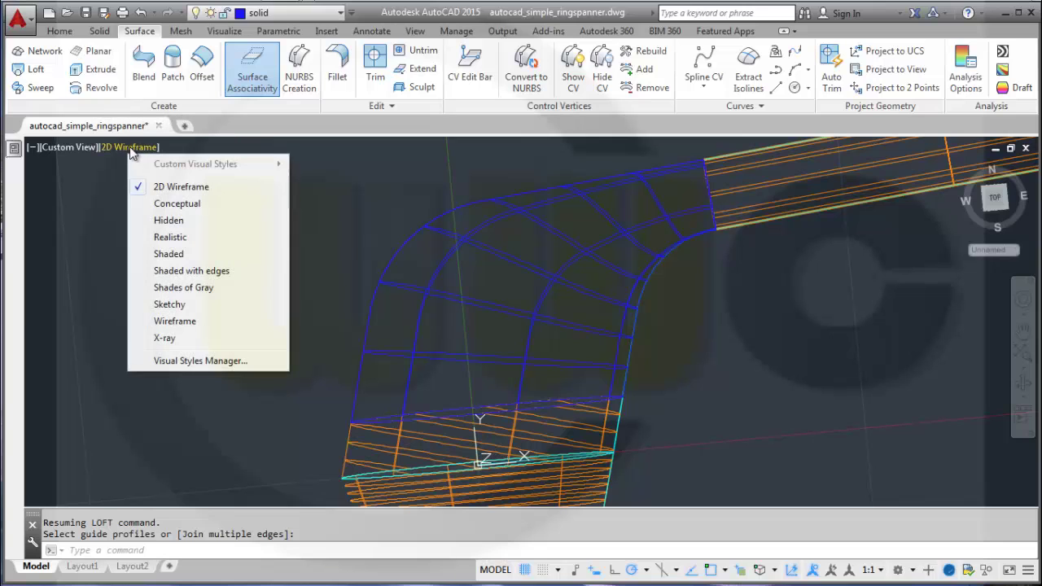
{"action": "left_click", "coordinate": [175, 237]}
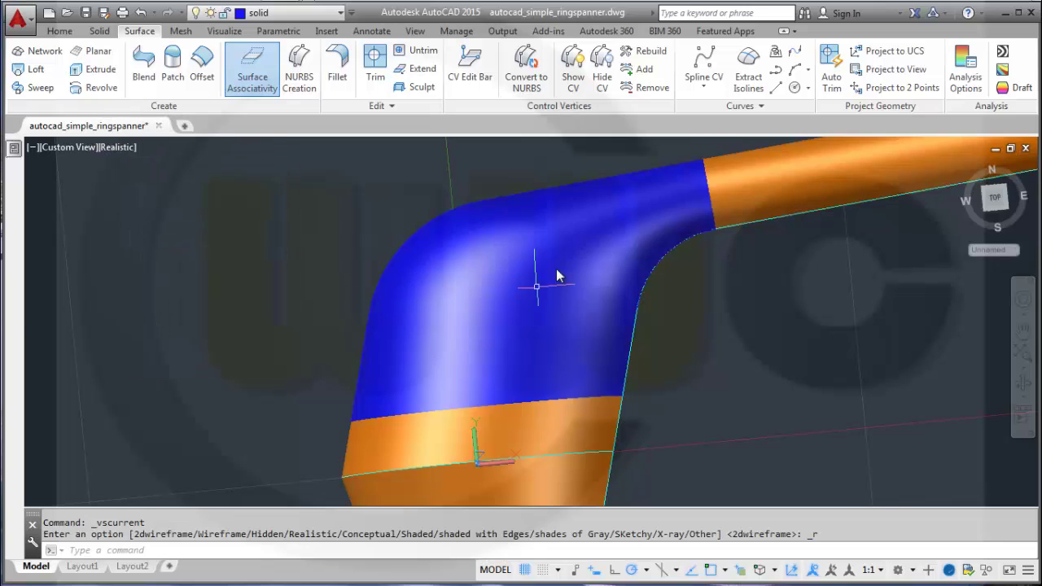
Step: Move the lofted transition surface between ring head and handle to the surfaces layer
{"action": "middle_click_drag", "start_coordinate": [759, 368], "coordinate": [752, 363]}
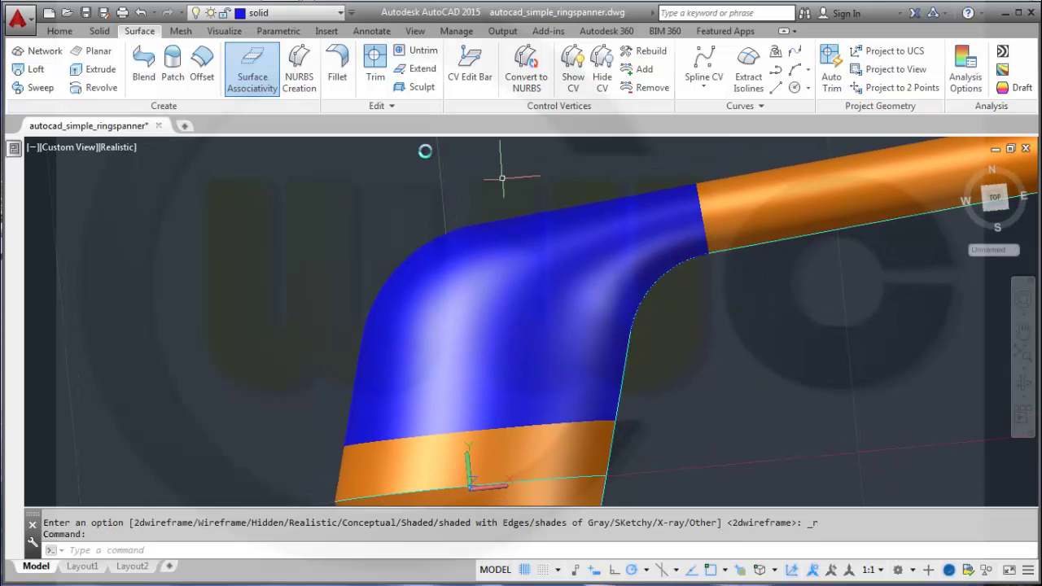
{"action": "left_click", "coordinate": [429, 293]}
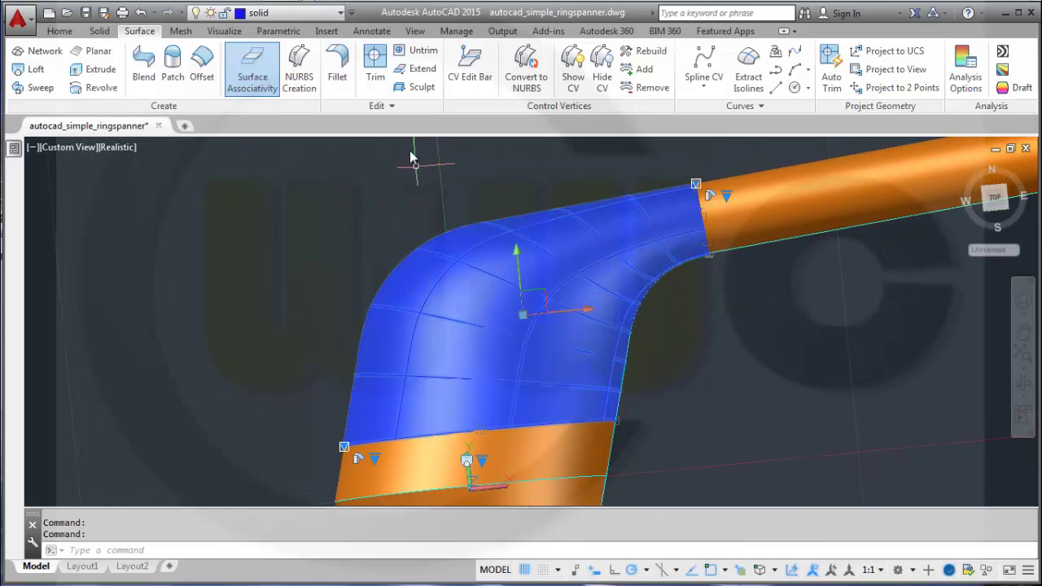
{"action": "left_click", "coordinate": [338, 13]}
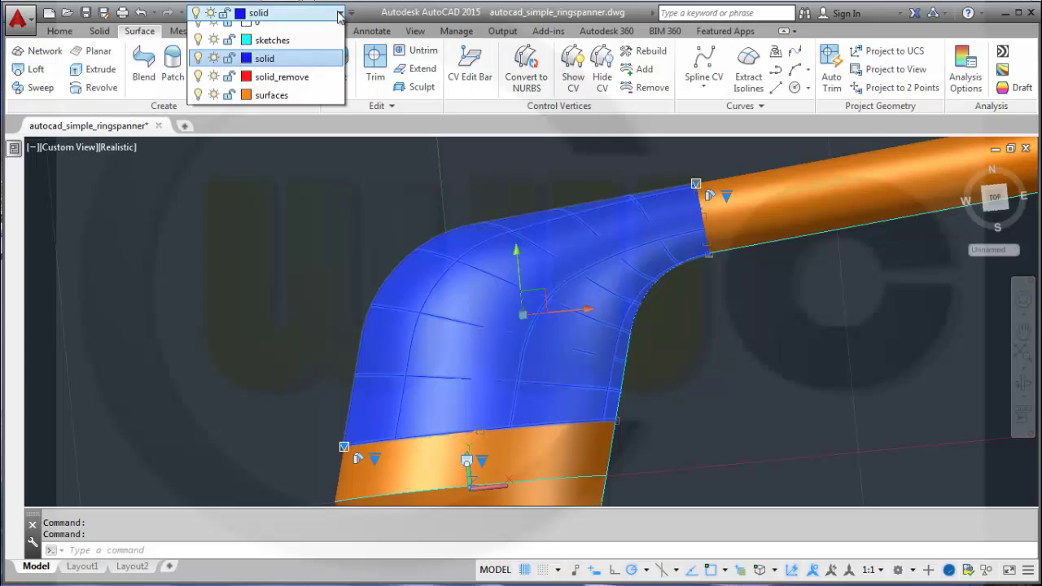
{"action": "left_click", "coordinate": [286, 101]}
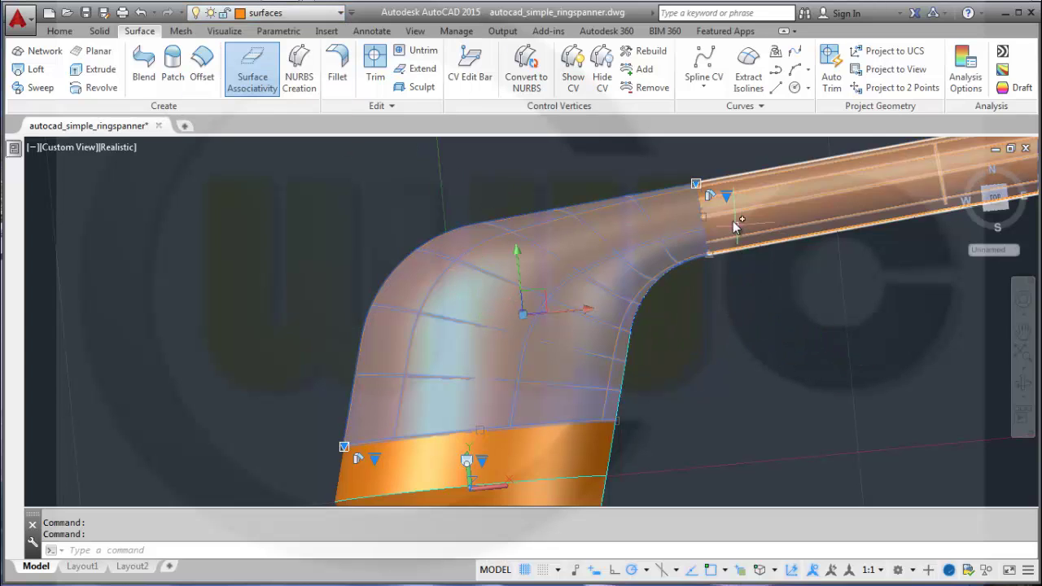
Step: Set the lofted transition surface's continuity to Tangent (G1) at both its handle end and its ring head end
{"action": "left_click", "coordinate": [727, 200]}
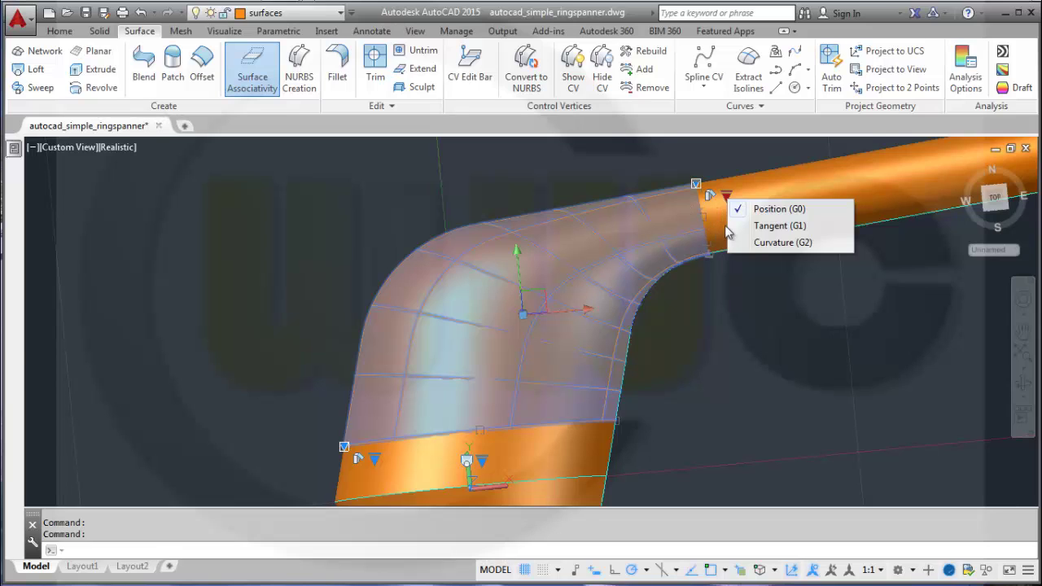
{"action": "left_click", "coordinate": [772, 228]}
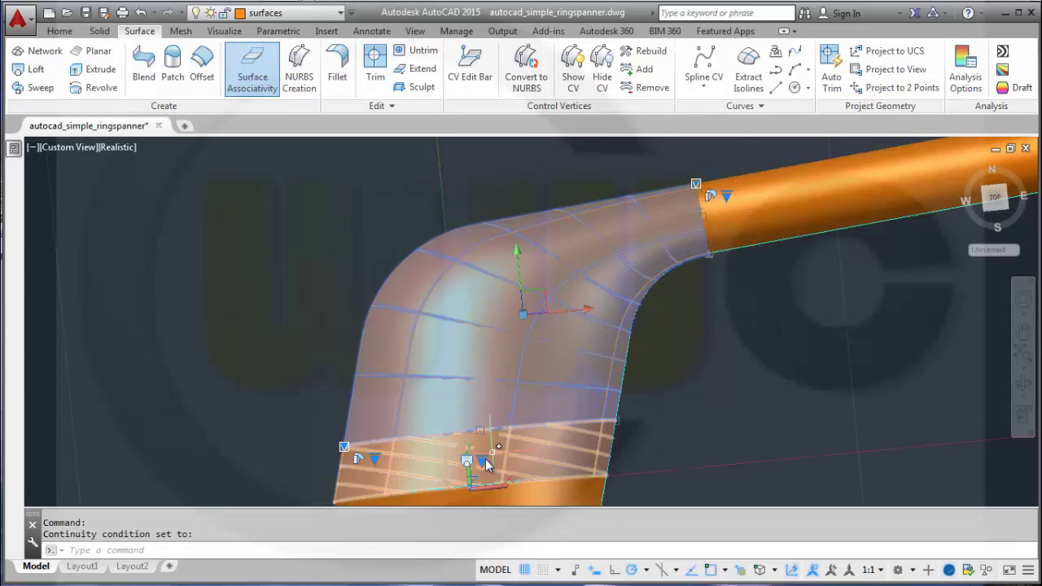
{"action": "mouse_move", "coordinate": [482, 464]}
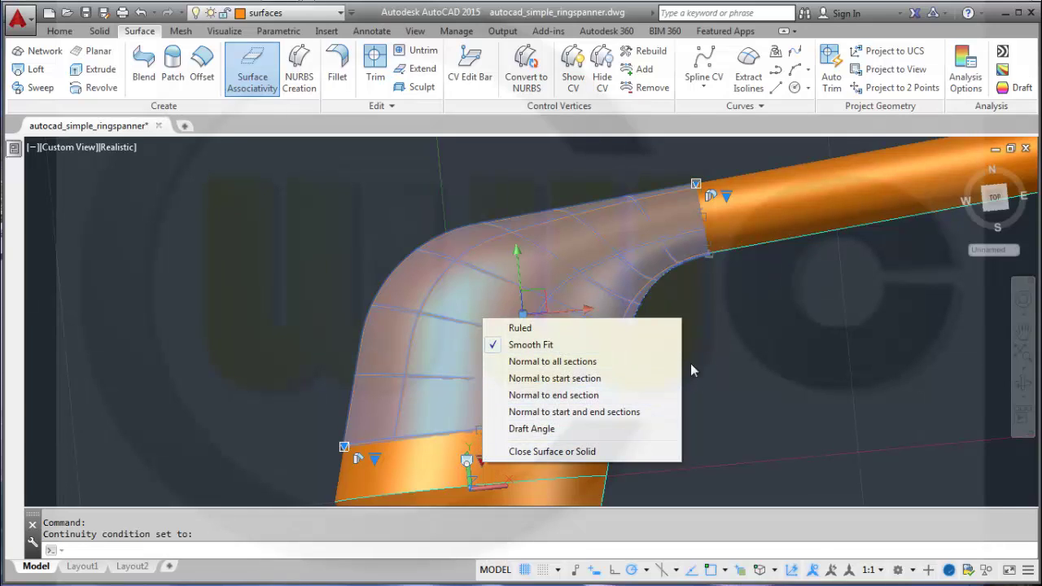
{"action": "left_click", "coordinate": [375, 461]}
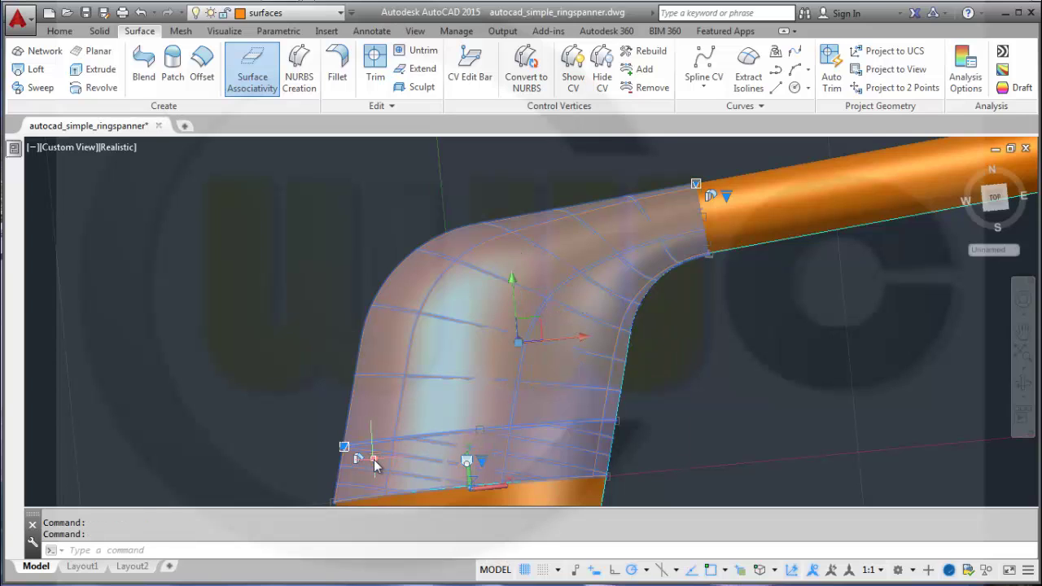
{"action": "left_click", "coordinate": [378, 461]}
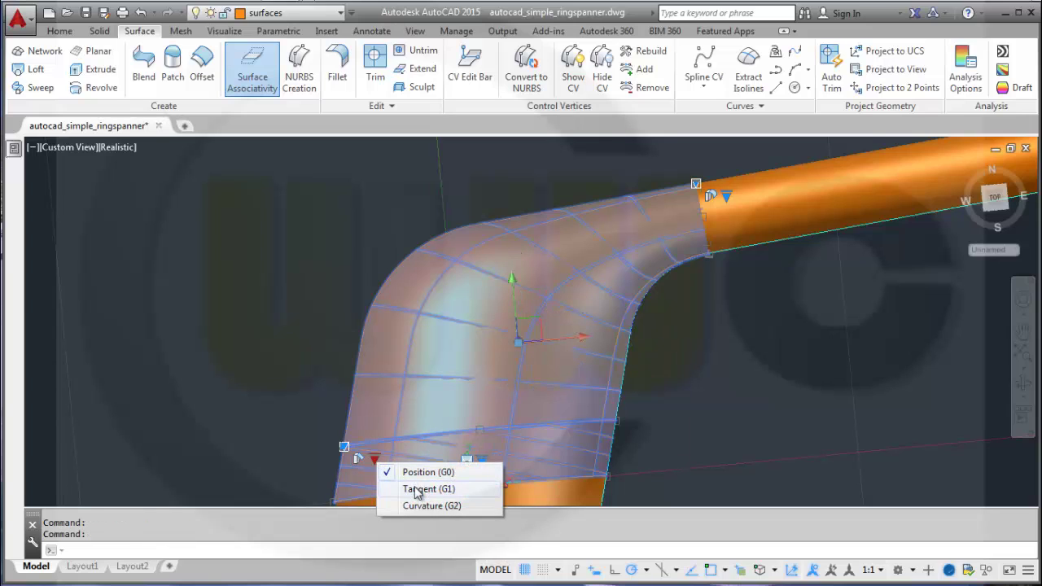
{"action": "left_click", "coordinate": [415, 490]}
{"action": "middle_click_drag", "start_coordinate": [735, 433], "coordinate": [697, 333]}
{"action": "middle_click_drag", "start_coordinate": [701, 296], "coordinate": [691, 364], "text": "shift"}
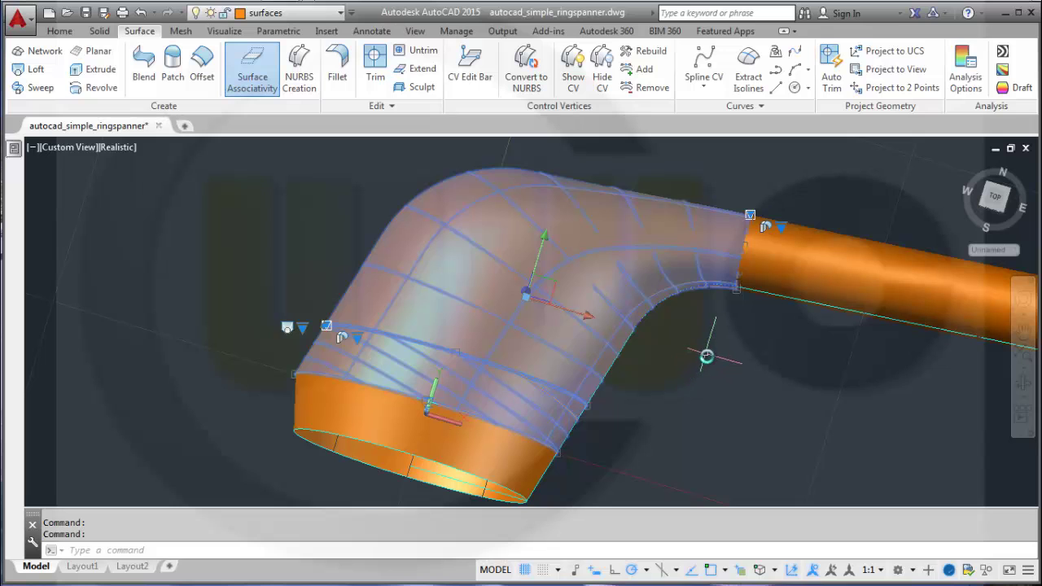
{"action": "key", "text": "Escape"}
{"action": "key", "text": "Escape"}
Step: Inspect the transition surface and its junctions with the ring head and handle up close, from the top and at an angle
{"action": "scroll", "coordinate": [683, 369], "scroll_direction": "up", "scroll_amount": 4}
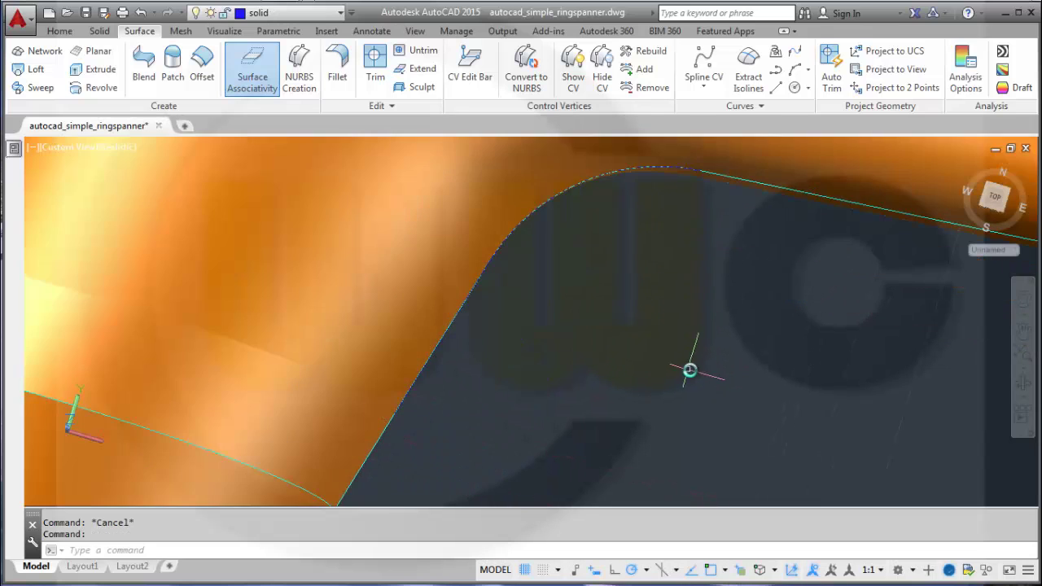
{"action": "scroll", "coordinate": [689, 370], "scroll_direction": "down", "scroll_amount": 5}
{"action": "middle_click_drag", "start_coordinate": [707, 395], "coordinate": [646, 379]}
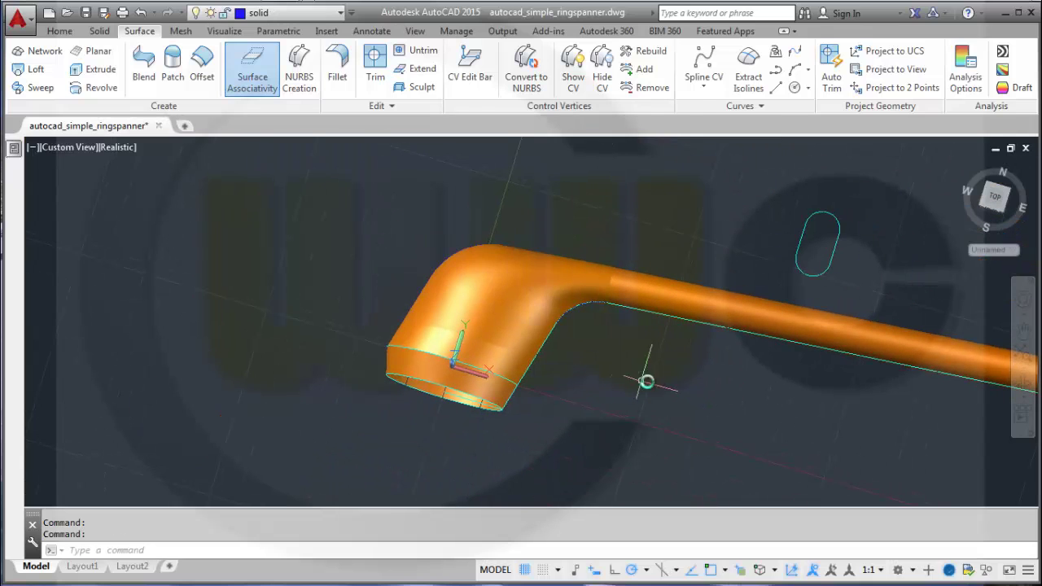
{"action": "left_click", "coordinate": [57, 147]}
{"action": "left_click", "coordinate": [88, 187]}
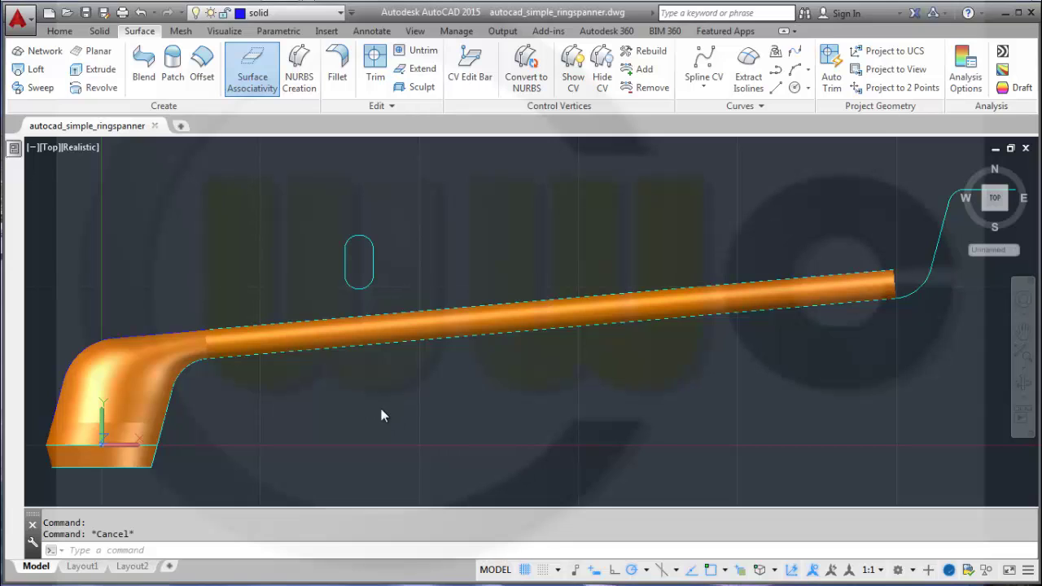
{"action": "middle_click_drag", "start_coordinate": [358, 402], "coordinate": [598, 404]}
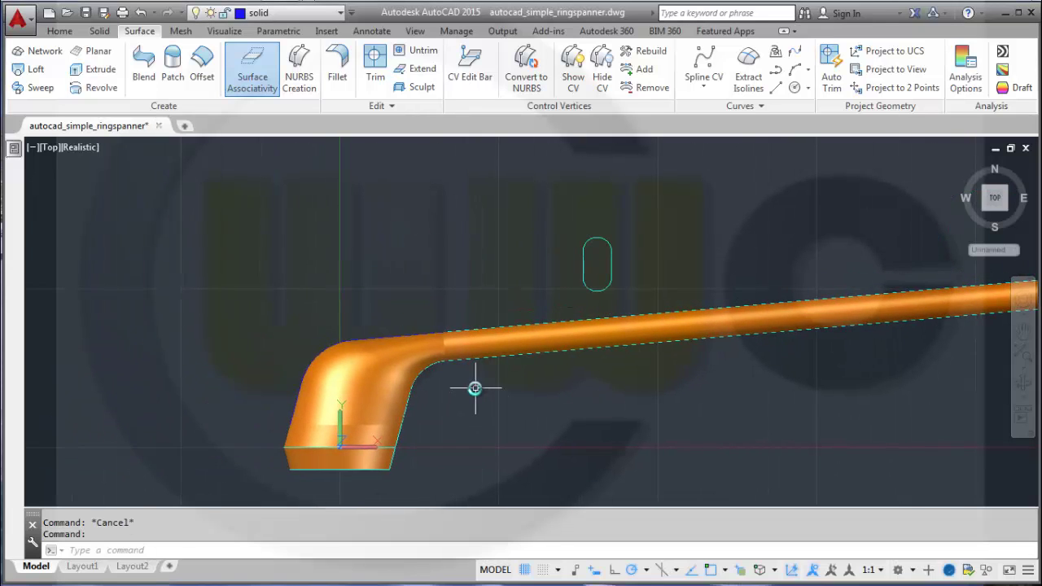
{"action": "scroll", "coordinate": [477, 383], "scroll_direction": "up", "scroll_amount": 2}
{"action": "middle_click_drag", "start_coordinate": [458, 417], "coordinate": [451, 358], "text": "shift"}
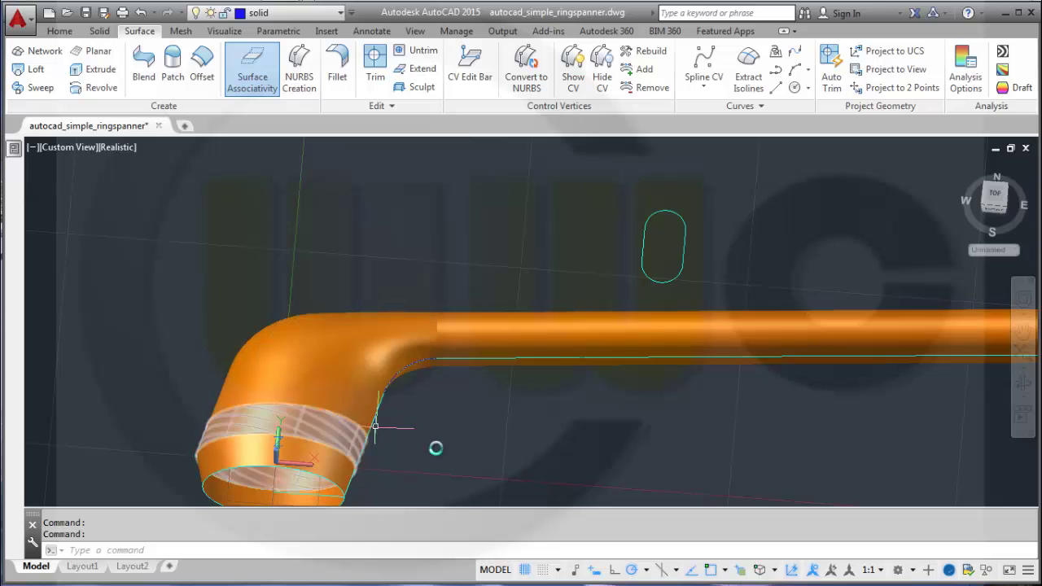
Step: Set the transition loft's surface normals to Normal to all sections
{"action": "left_click", "coordinate": [307, 359]}
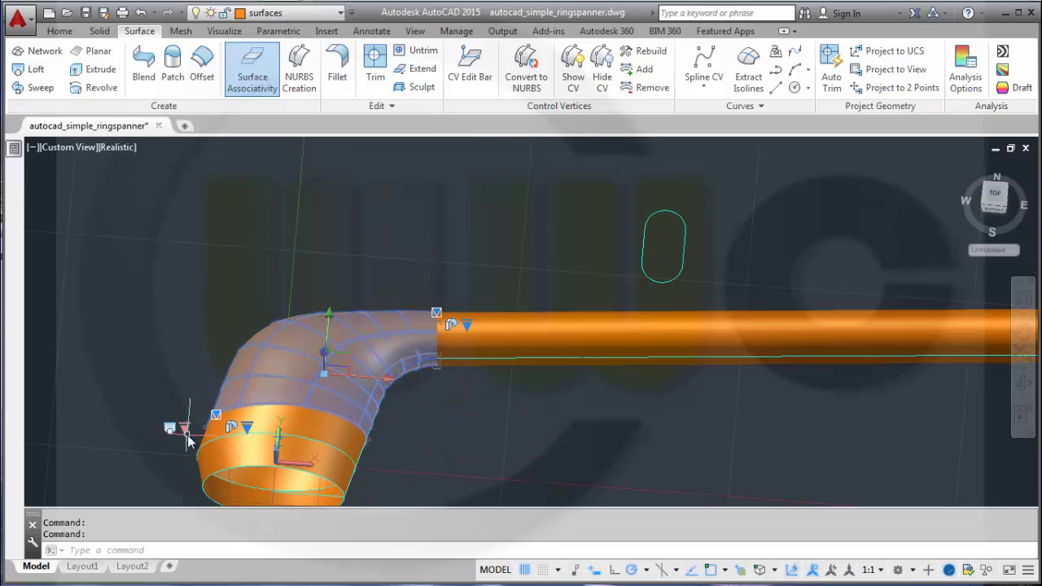
{"action": "left_click", "coordinate": [186, 431]}
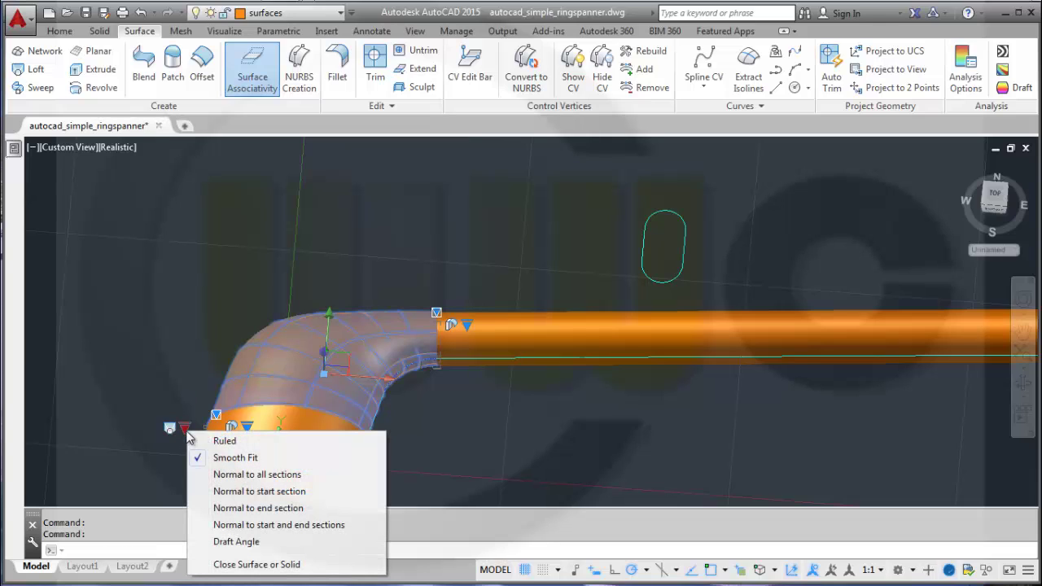
{"action": "left_click", "coordinate": [259, 475]}
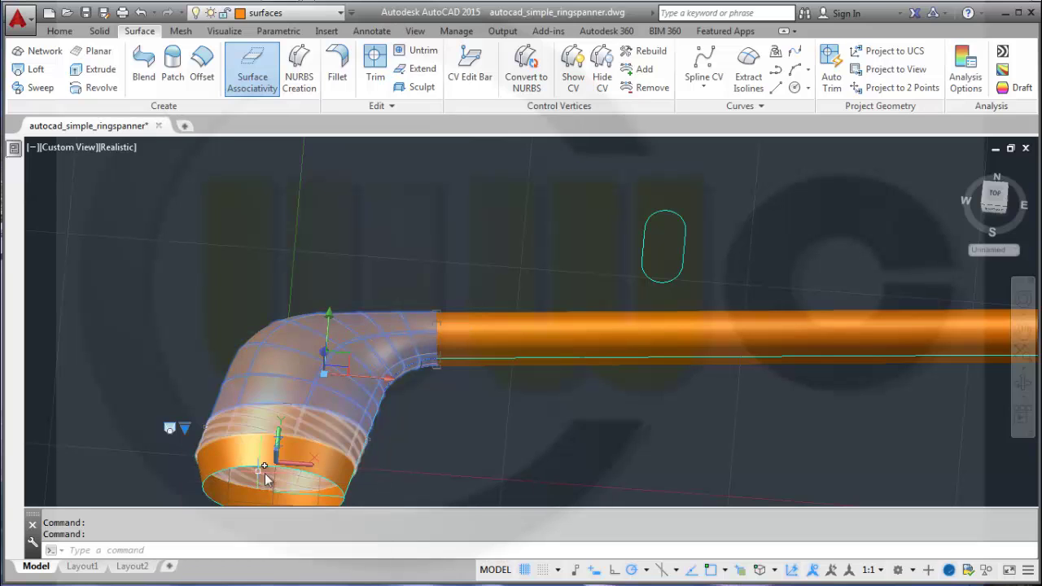
{"action": "key", "text": "Escape"}
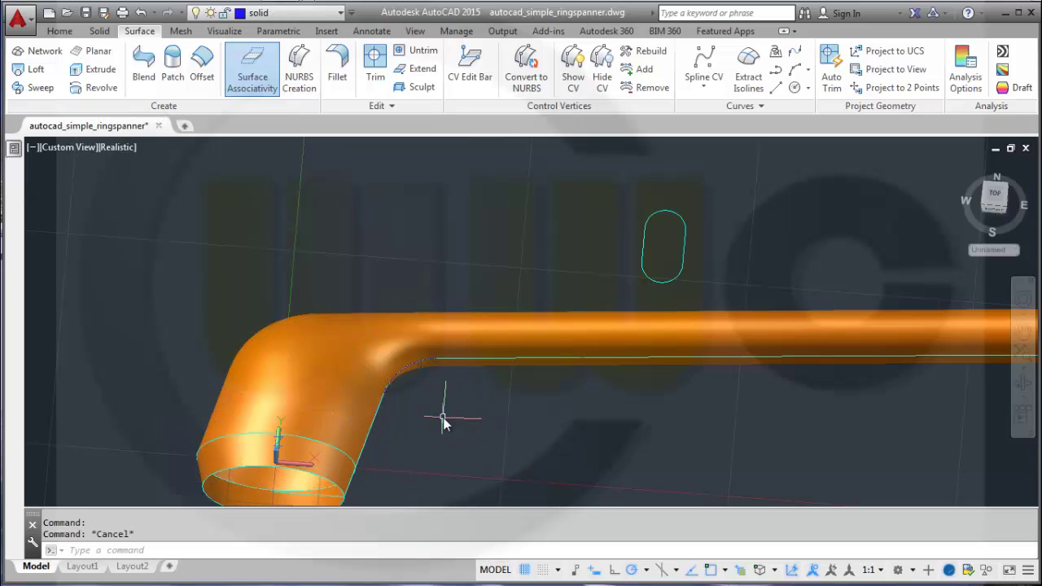
{"action": "middle_click_drag", "start_coordinate": [442, 417], "coordinate": [498, 375], "text": "shift"}
{"action": "scroll", "coordinate": [501, 366], "scroll_direction": "up", "scroll_amount": 2}
{"action": "scroll", "coordinate": [556, 384], "scroll_direction": "down", "scroll_amount": 2}
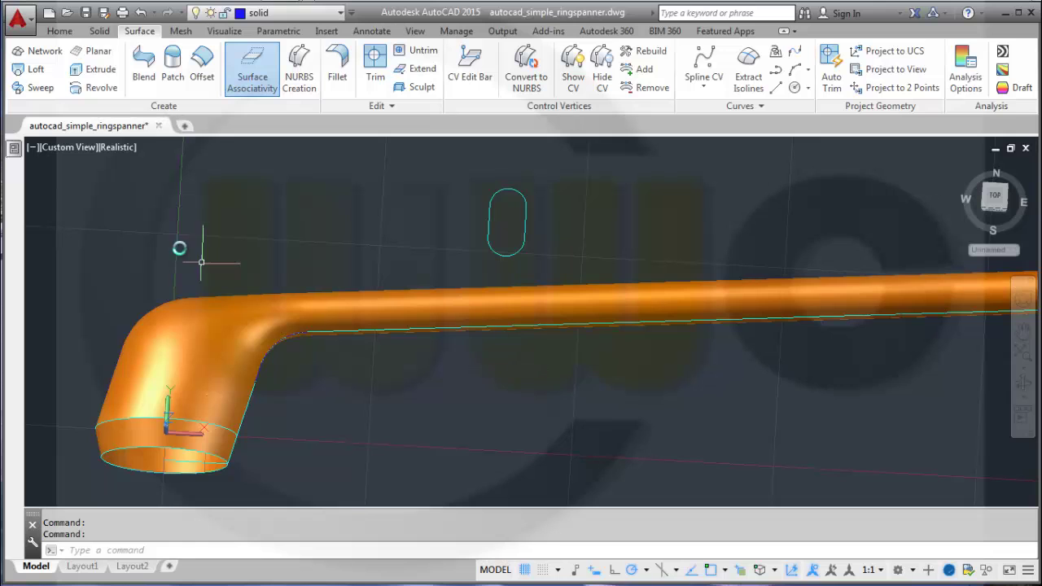
Step: Return the model to the Top view and save the drawing
{"action": "left_click", "coordinate": [83, 150]}
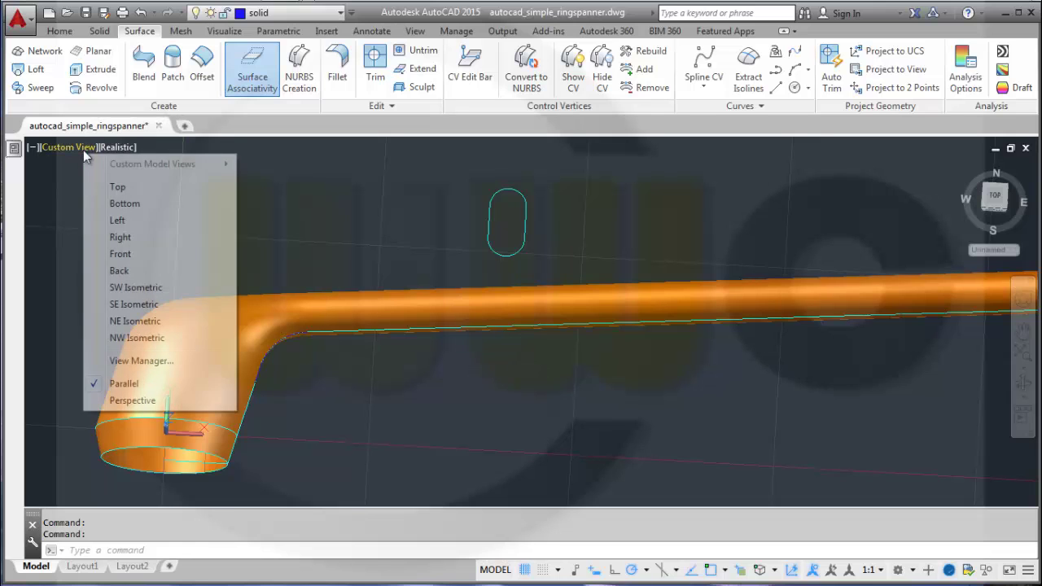
{"action": "left_click", "coordinate": [134, 190]}
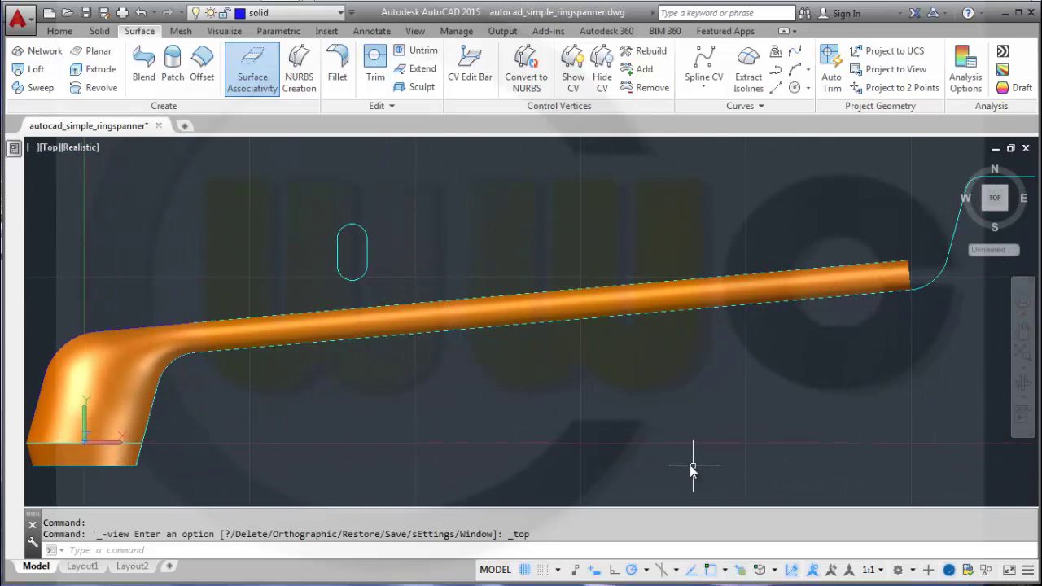
{"action": "key", "text": "ctrl+s"}
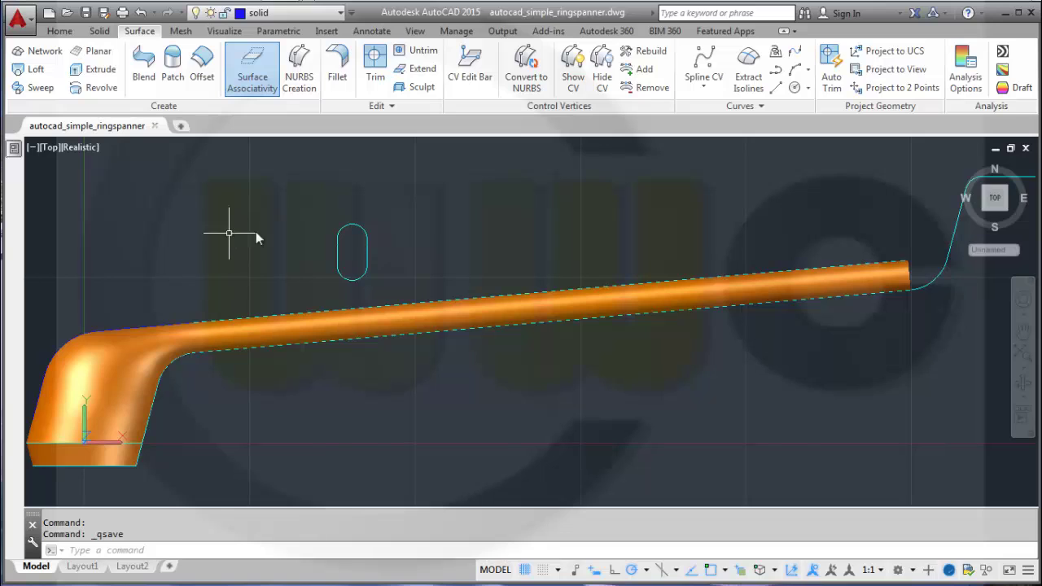
Step: Union the two ring head surfaces, the transition surface and the handle surface into one, accepting the loss of associativity
{"action": "left_click", "coordinate": [99, 31]}
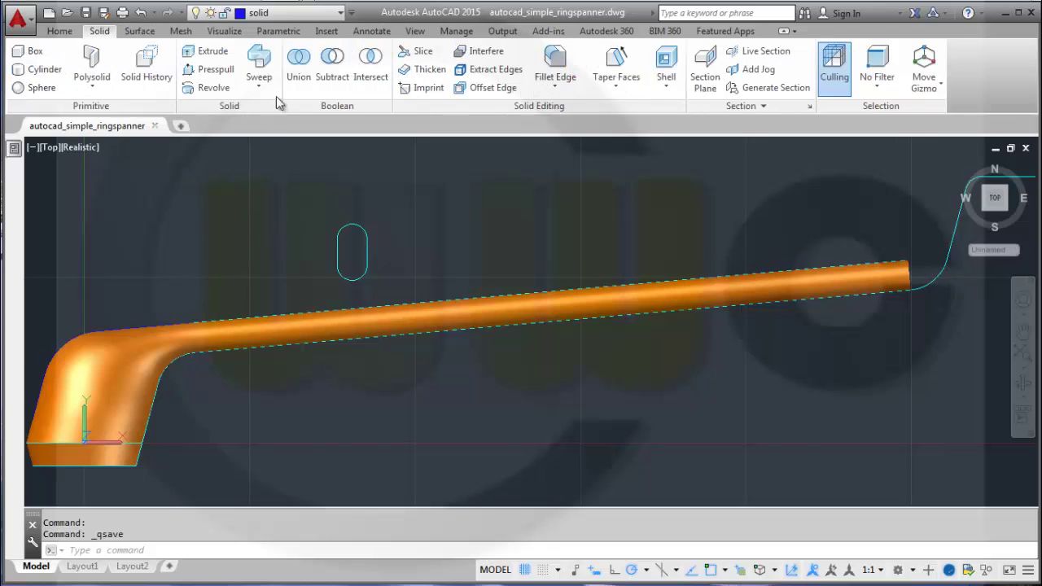
{"action": "left_click", "coordinate": [295, 69]}
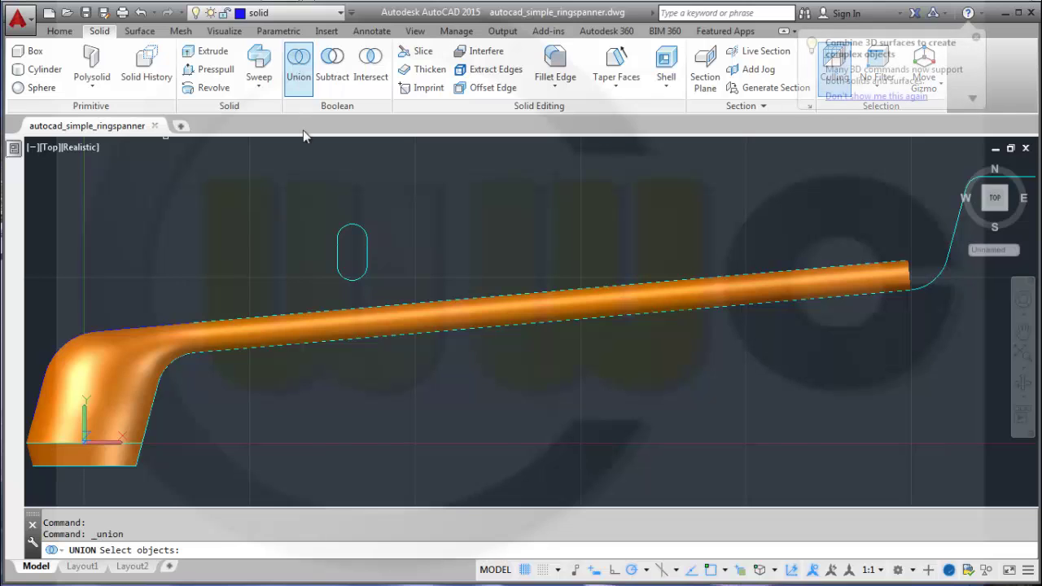
{"action": "left_click", "coordinate": [130, 454]}
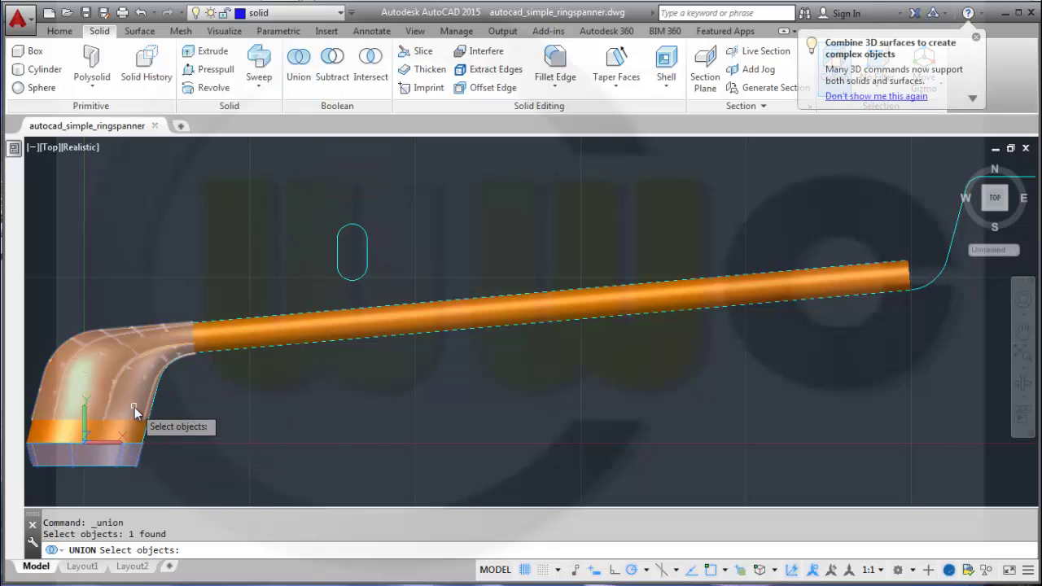
{"action": "left_click", "coordinate": [130, 415]}
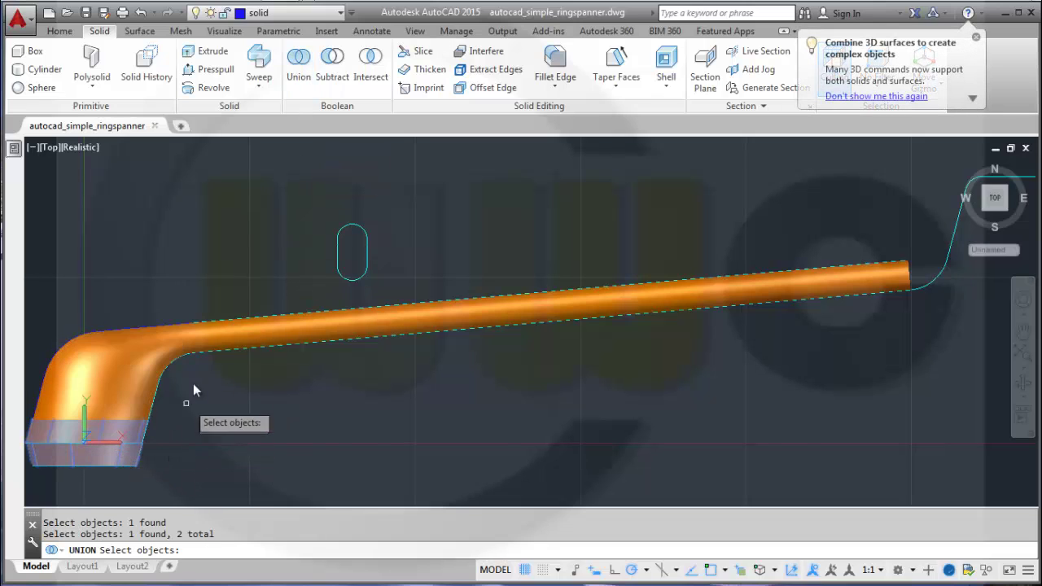
{"action": "left_click", "coordinate": [133, 368]}
{"action": "left_click", "coordinate": [242, 344]}
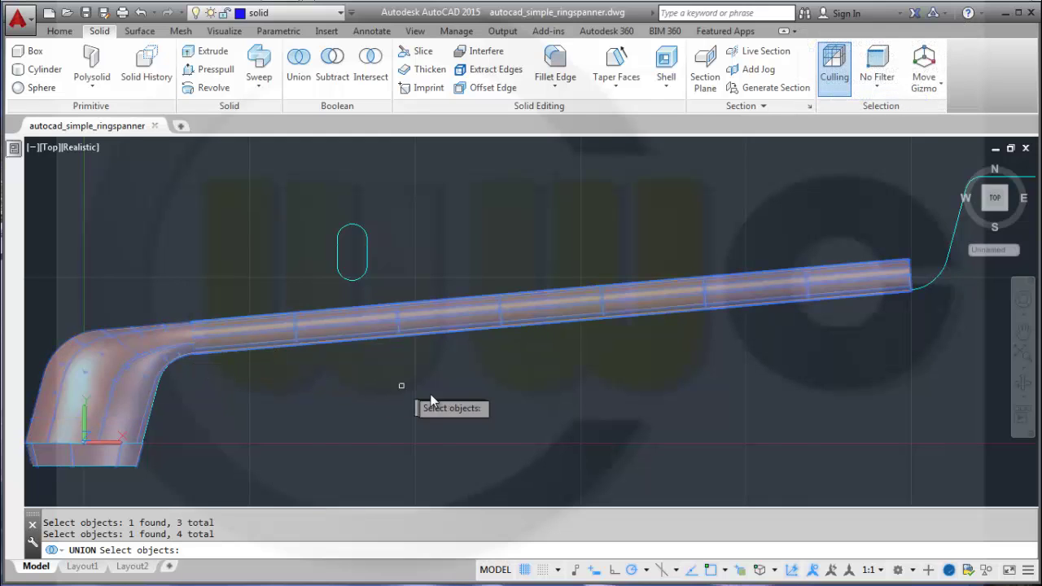
{"action": "key", "text": "Return"}
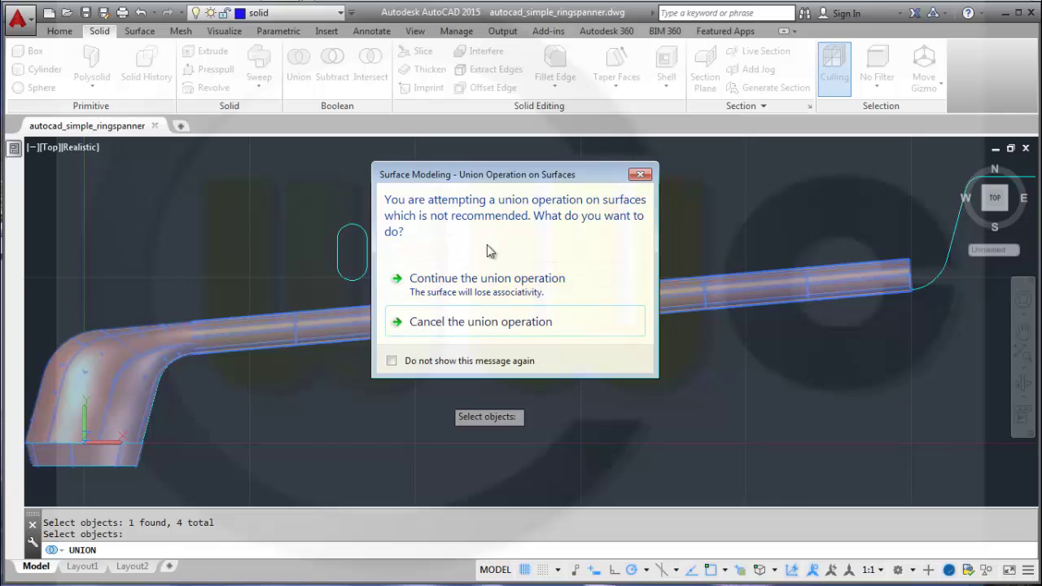
{"action": "left_click", "coordinate": [461, 285]}
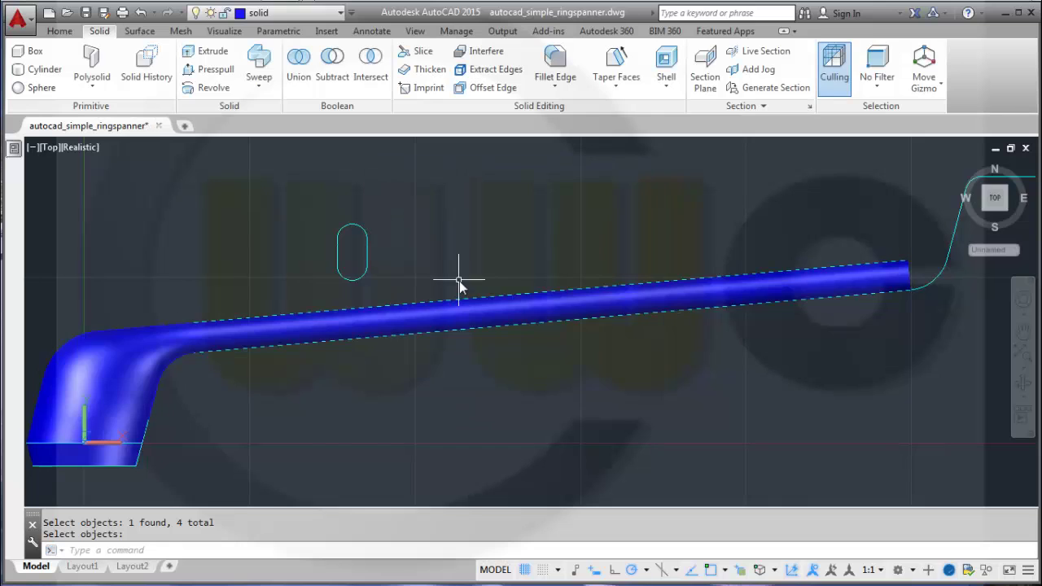
Step: Move the united spanner surface to the surfaces layer
{"action": "middle_click_drag", "start_coordinate": [369, 407], "coordinate": [562, 365]}
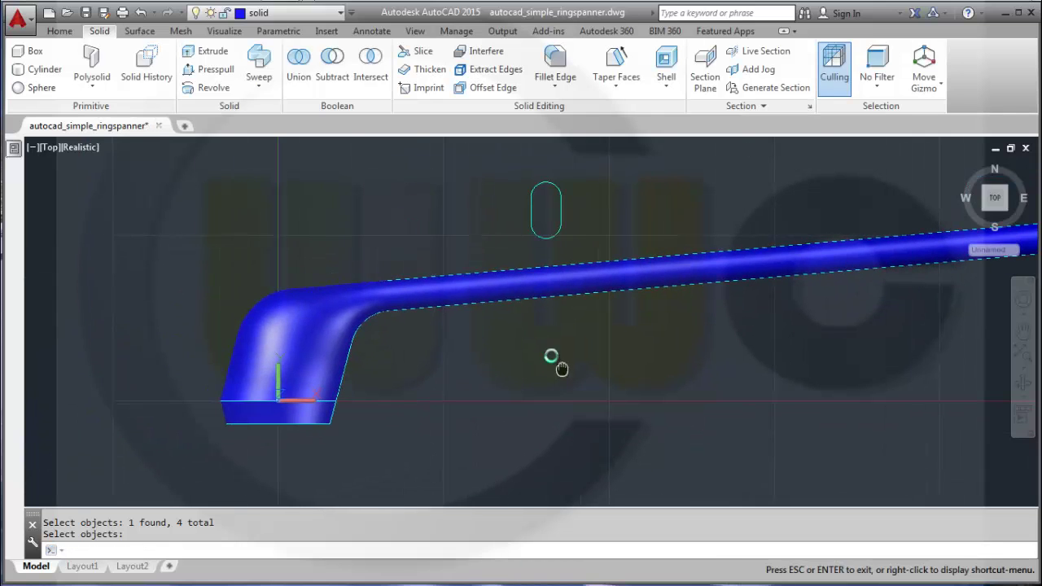
{"action": "left_click", "coordinate": [336, 316]}
{"action": "left_click", "coordinate": [340, 13]}
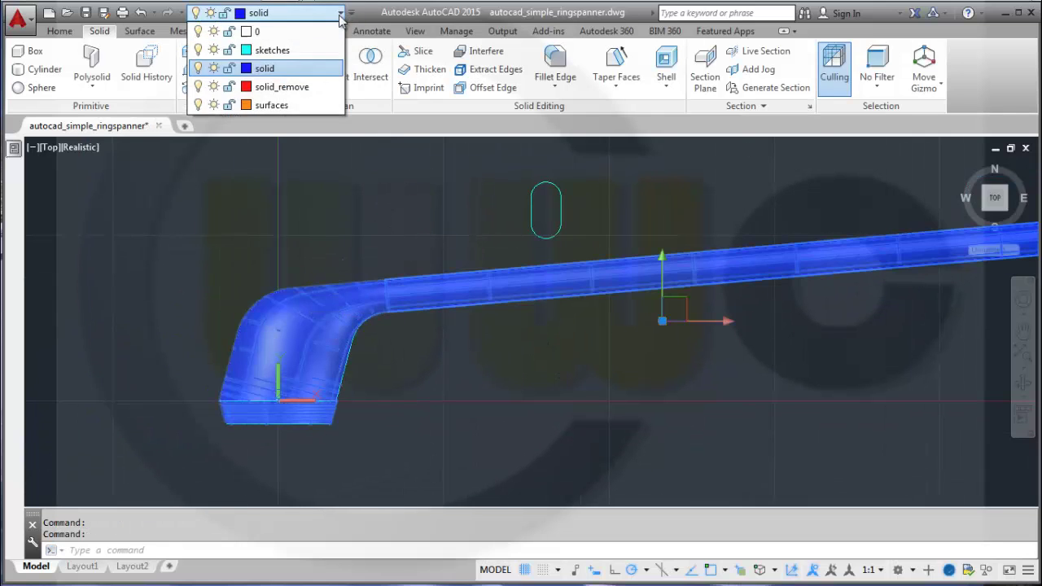
{"action": "left_click", "coordinate": [271, 106]}
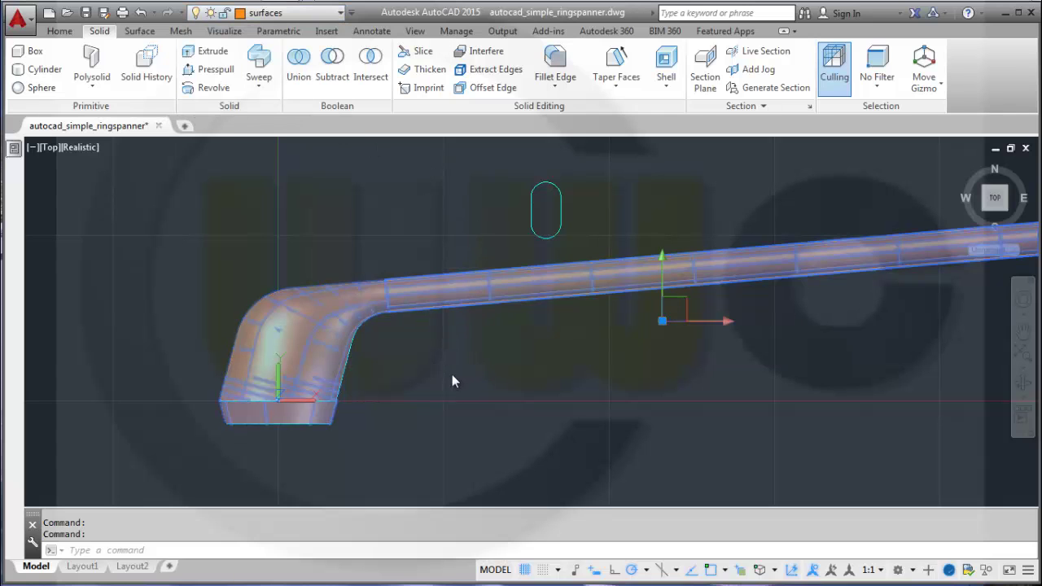
{"action": "key", "text": "Escape"}
Step: Turn off the surfaces layer so only the sketch geometry is displayed
{"action": "middle_click_drag", "start_coordinate": [489, 372], "coordinate": [453, 383]}
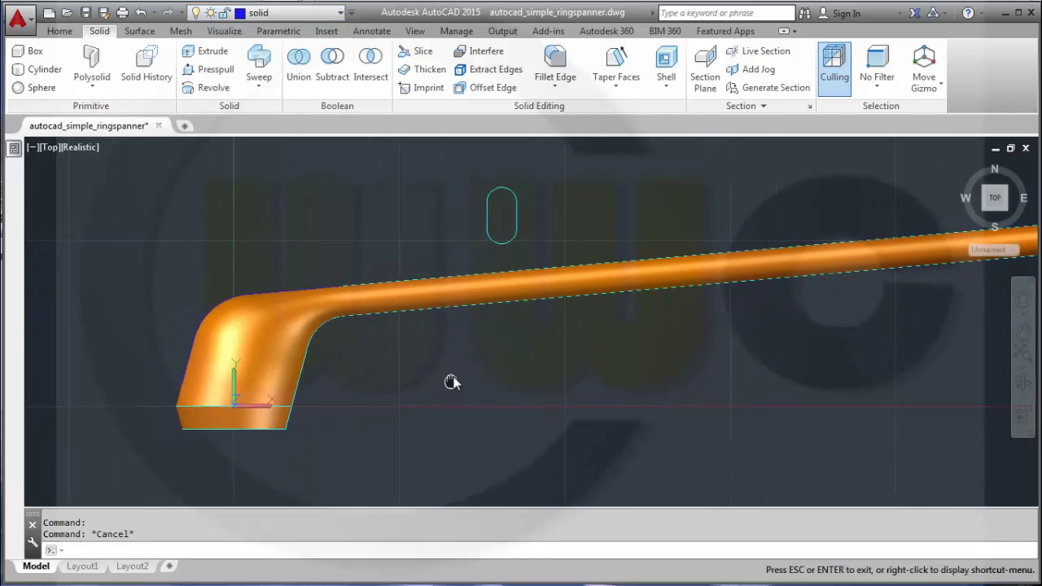
{"action": "left_click", "coordinate": [340, 13]}
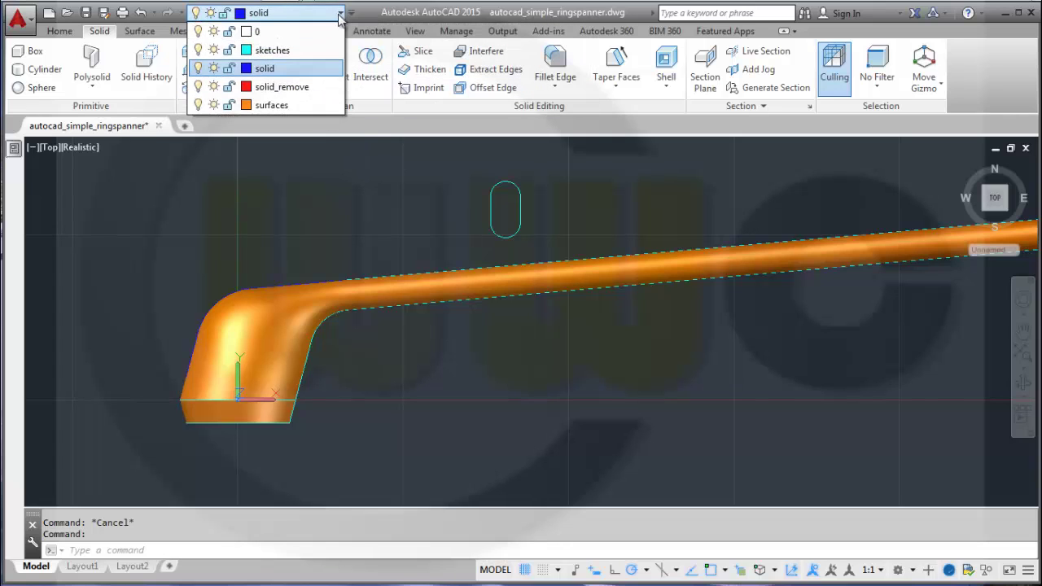
{"action": "left_click", "coordinate": [198, 105]}
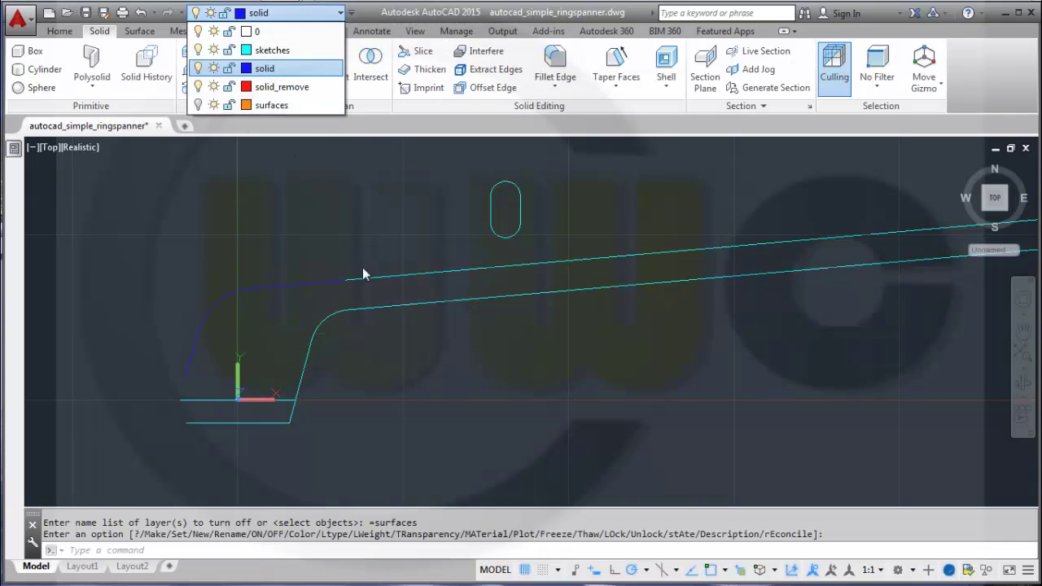
{"action": "left_click", "coordinate": [436, 333]}
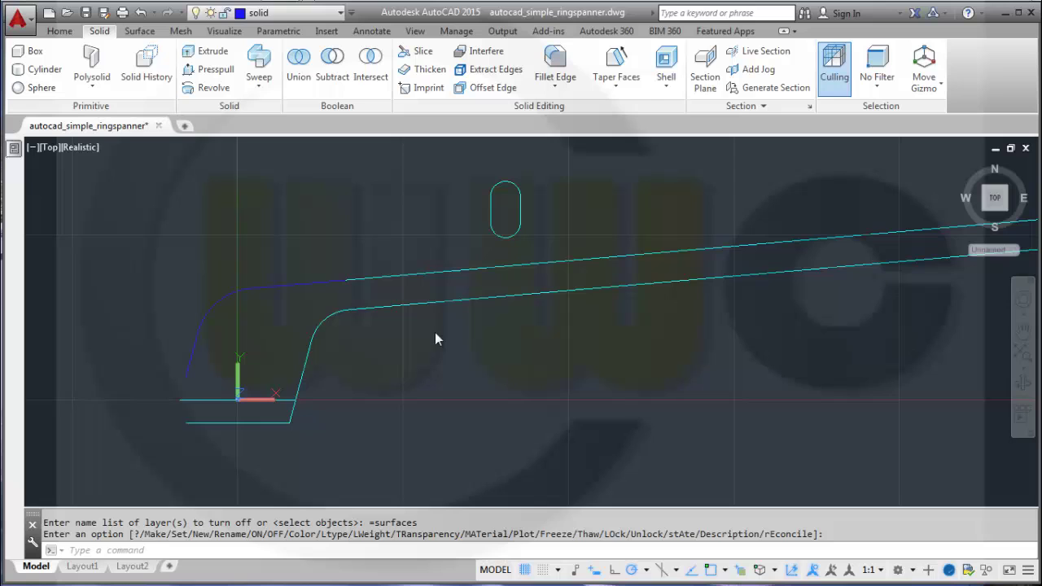
Step: Make sketches the current layer and bring up the drawing tools
{"action": "left_click", "coordinate": [340, 14]}
{"action": "left_click", "coordinate": [289, 47]}
{"action": "middle_click_drag", "start_coordinate": [473, 350], "coordinate": [630, 340]}
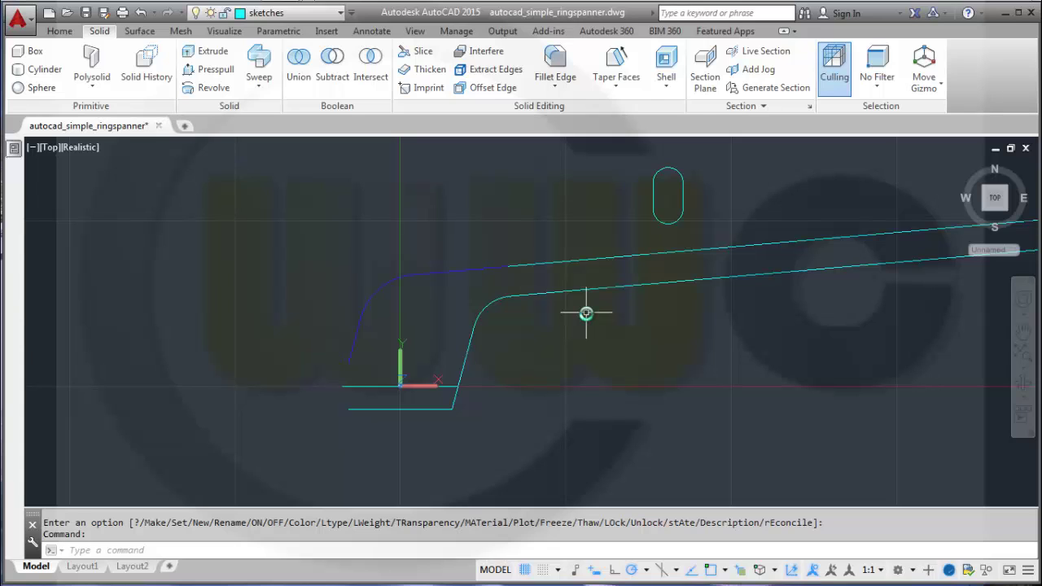
{"action": "left_click", "coordinate": [72, 33]}
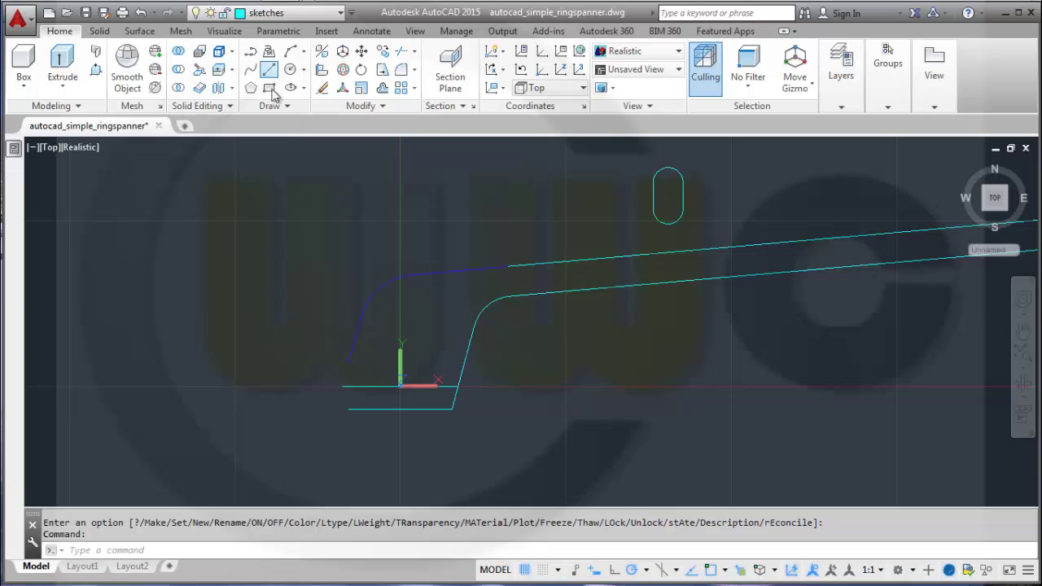
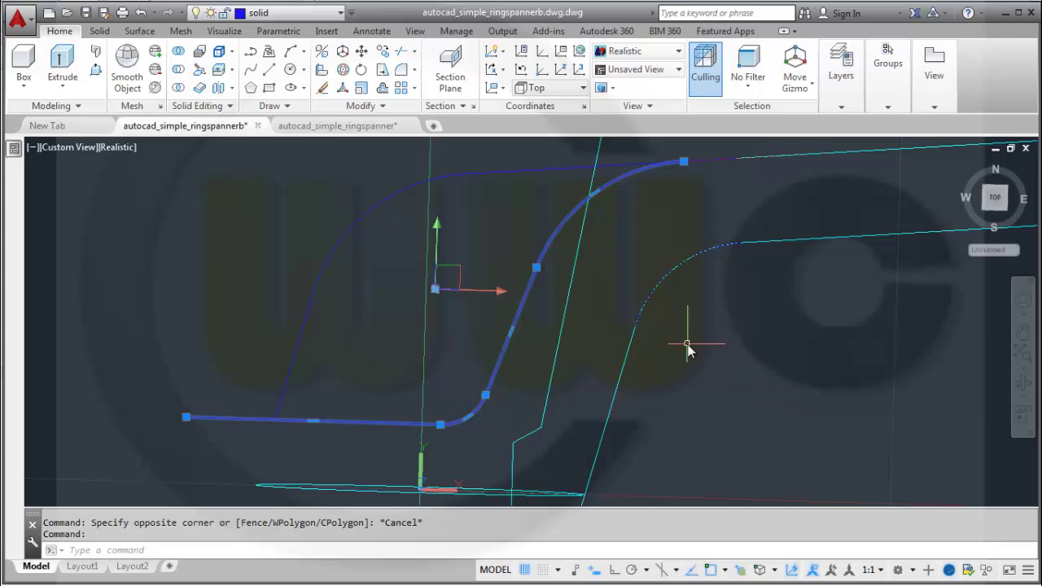
Step: Delete the red solid_remove polyline that overlaps the blue S-shaped profile at the ring head
{"action": "key", "text": "Escape"}
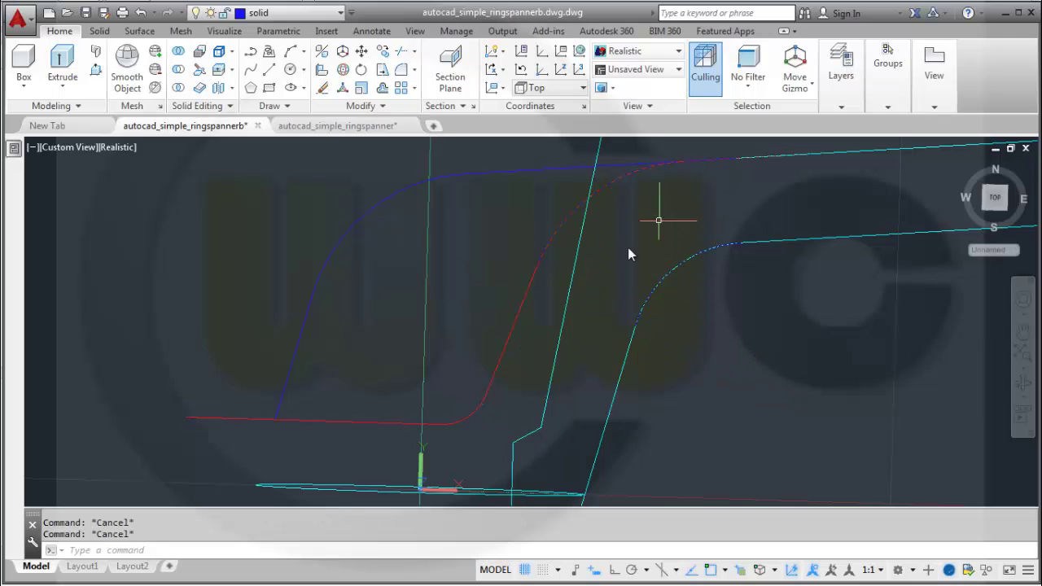
{"action": "left_click", "coordinate": [512, 328]}
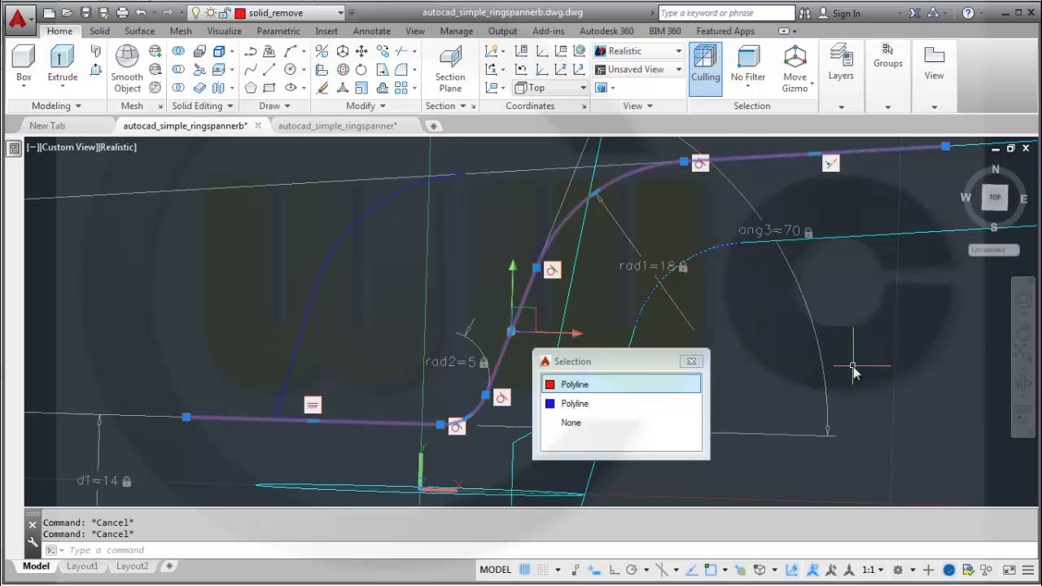
{"action": "left_click", "coordinate": [610, 388]}
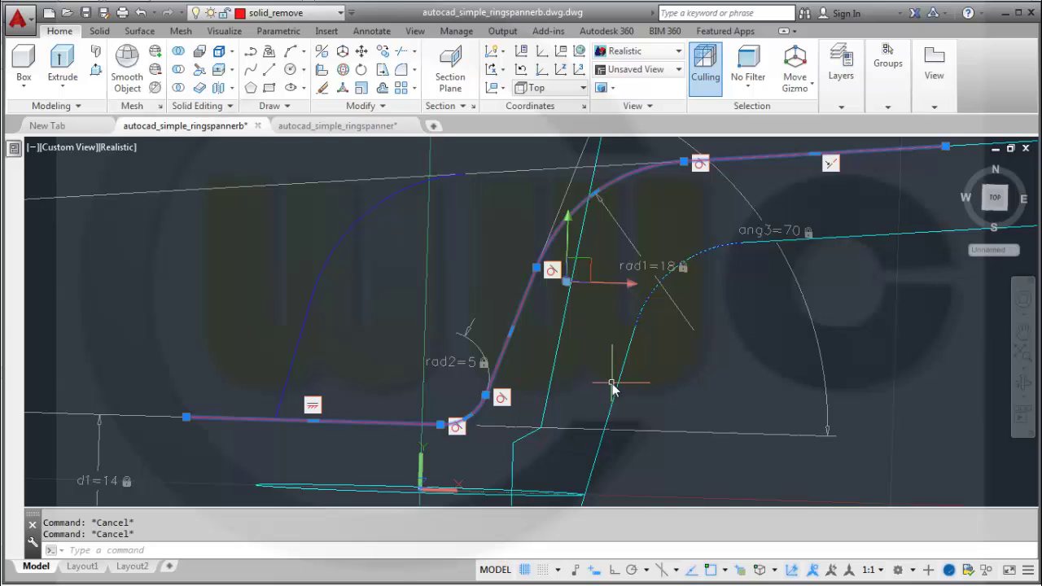
{"action": "key", "text": "Delete"}
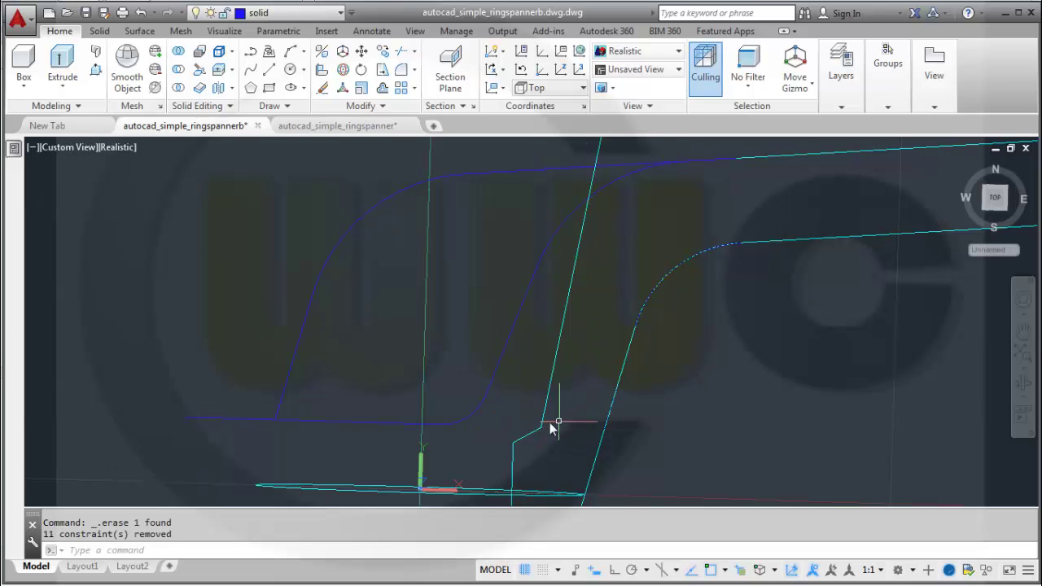
Step: Extrude the blue S-shaped profile as a surface to a height of 25 in the positive Z direction
{"action": "middle_click_drag", "start_coordinate": [514, 425], "coordinate": [513, 353], "text": "shift"}
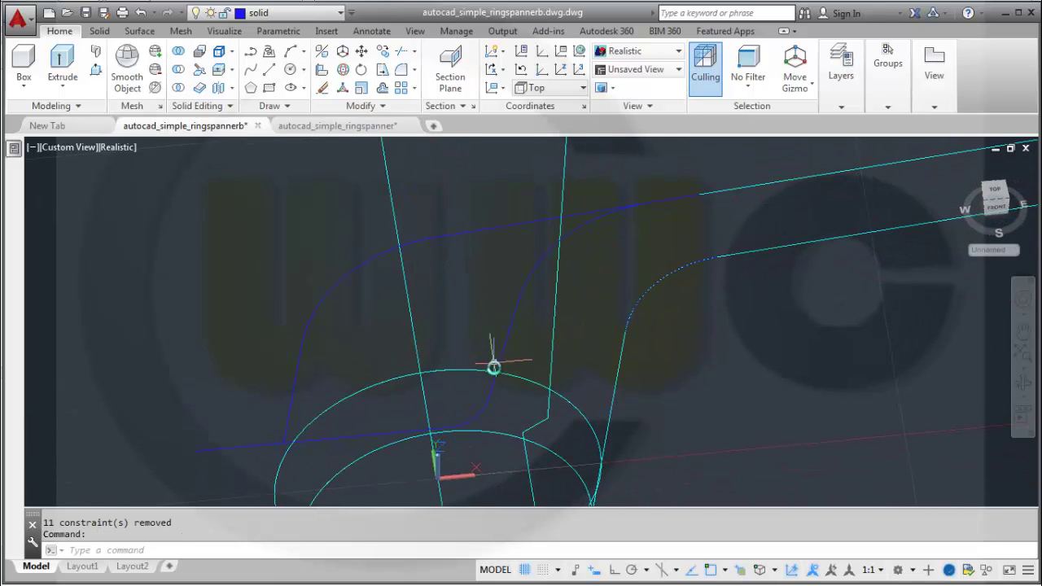
{"action": "scroll", "coordinate": [494, 368], "scroll_direction": "down", "scroll_amount": 4}
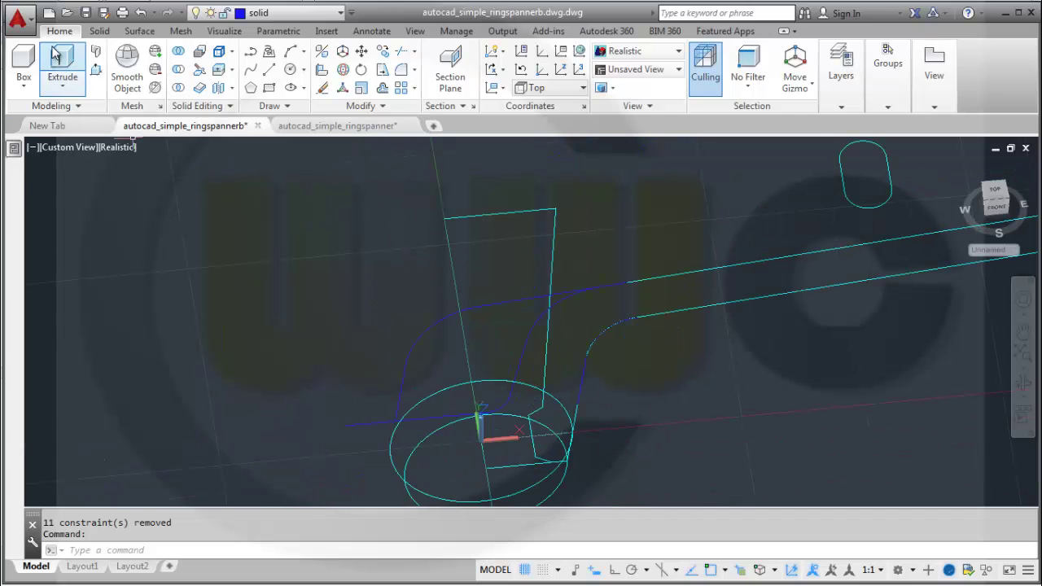
{"action": "left_click", "coordinate": [140, 31]}
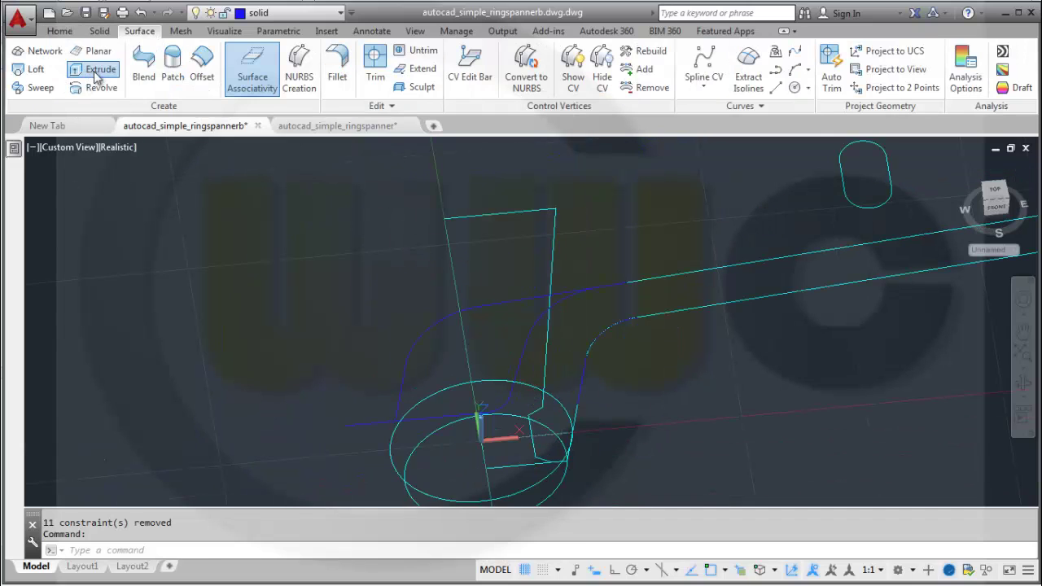
{"action": "left_click", "coordinate": [96, 72]}
{"action": "left_click", "coordinate": [522, 359]}
{"action": "right_click", "coordinate": [542, 240]}
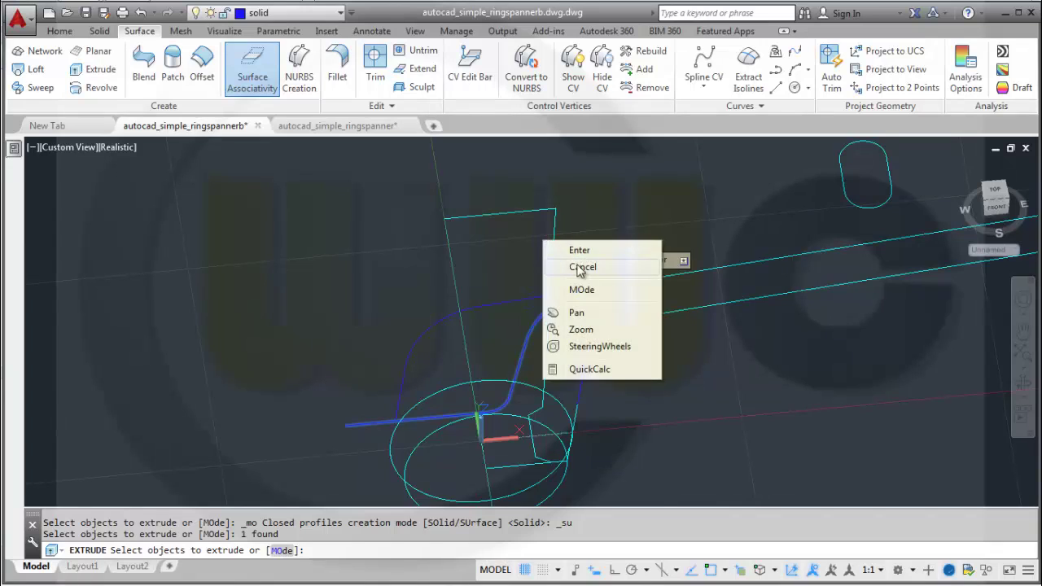
{"action": "left_click", "coordinate": [579, 251]}
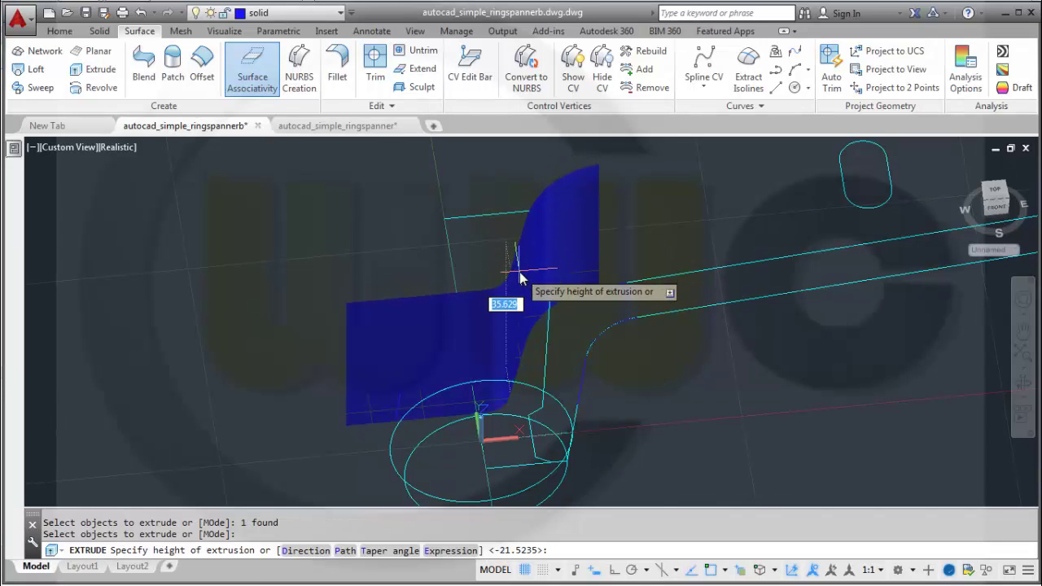
{"action": "middle_click_drag", "start_coordinate": [502, 205], "coordinate": [491, 226], "text": "shift"}
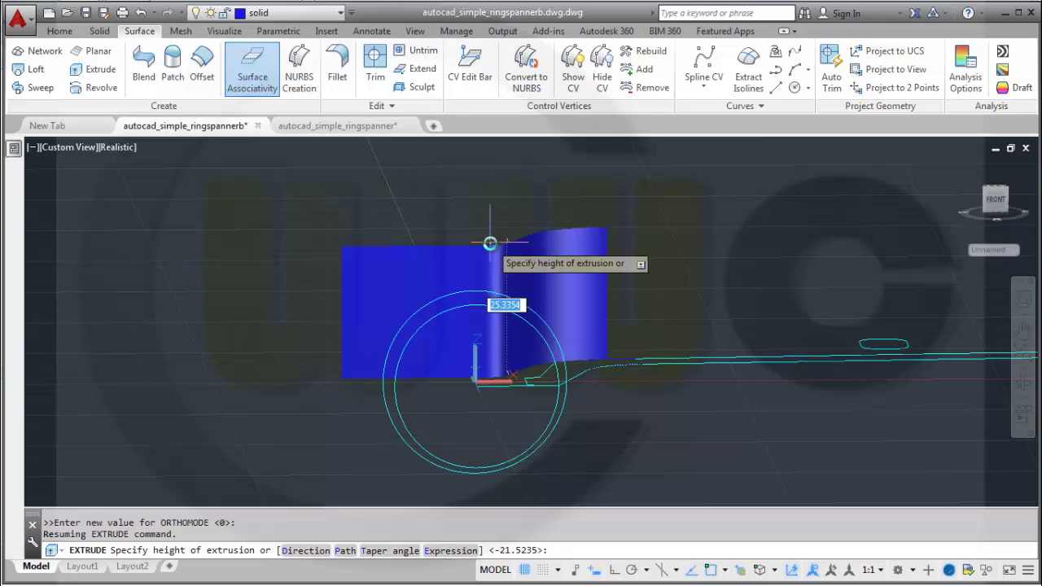
{"action": "key", "text": "Return"}
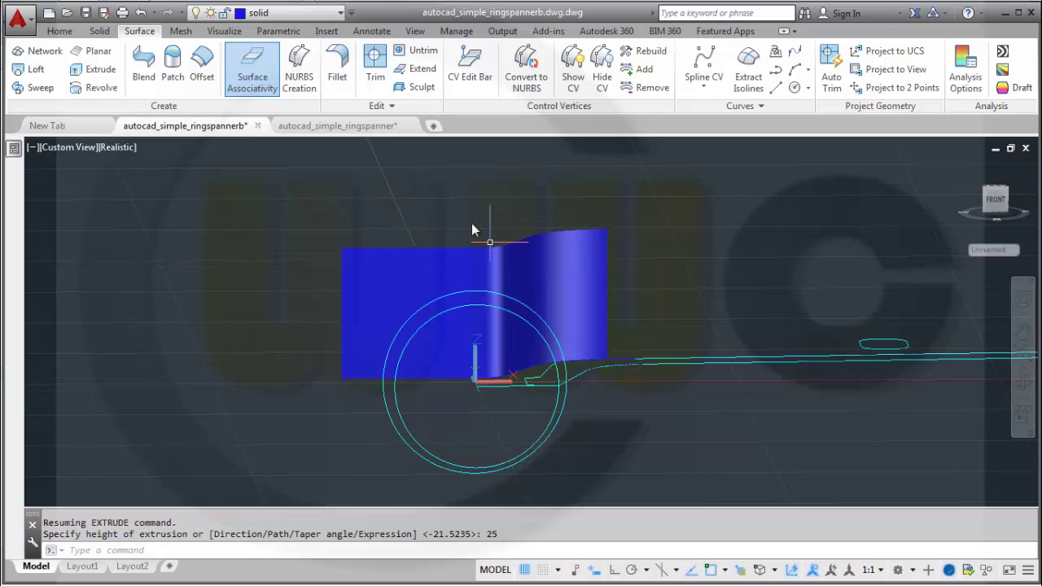
Step: Extrude the same S-shaped profile as a surface by 25 in the opposite, negative Z direction
{"action": "left_click", "coordinate": [101, 69]}
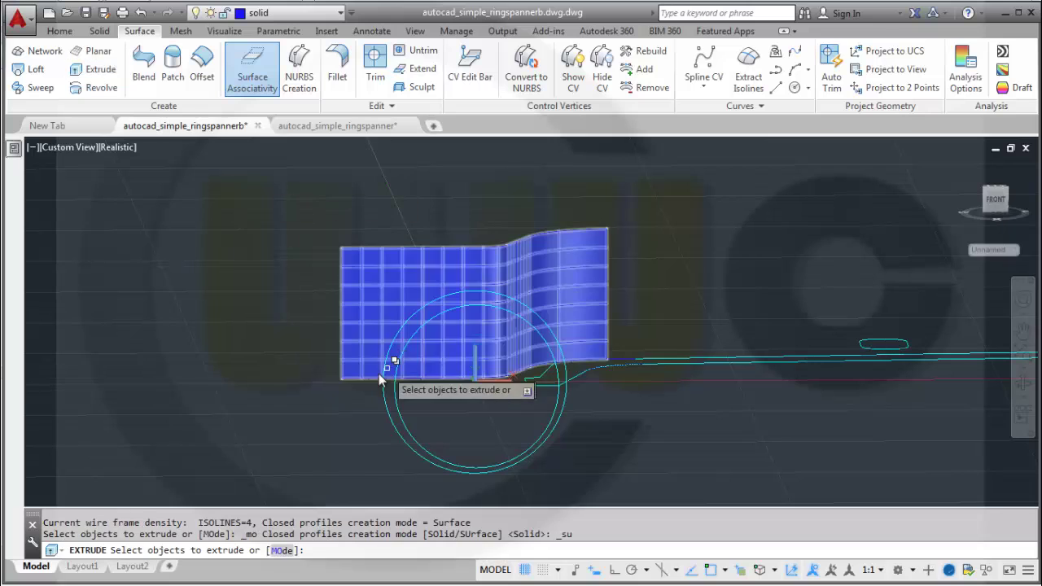
{"action": "left_click", "coordinate": [366, 380]}
{"action": "left_click", "coordinate": [407, 437]}
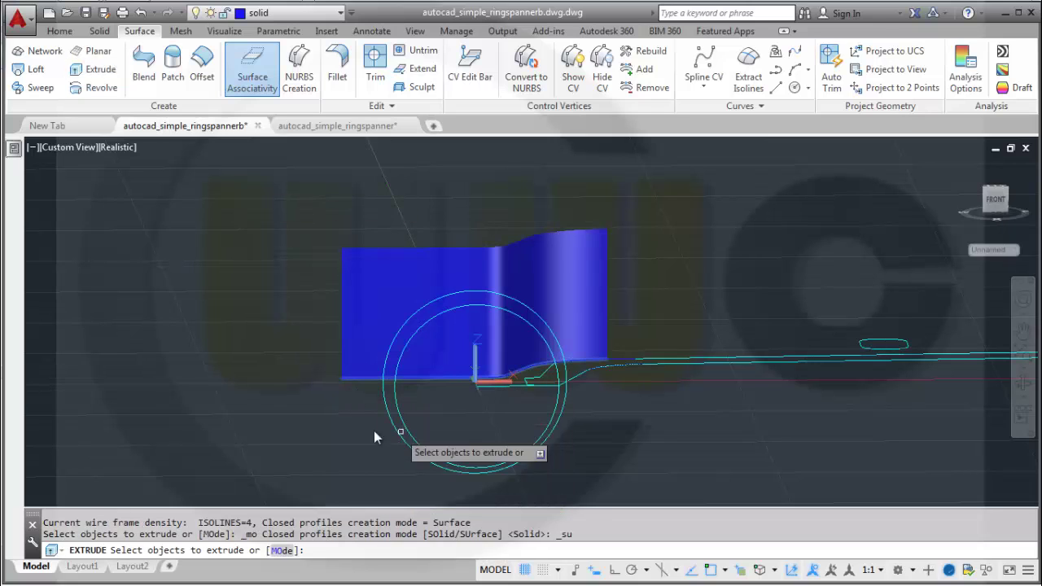
{"action": "right_click", "coordinate": [375, 434]}
{"action": "left_click", "coordinate": [404, 441]}
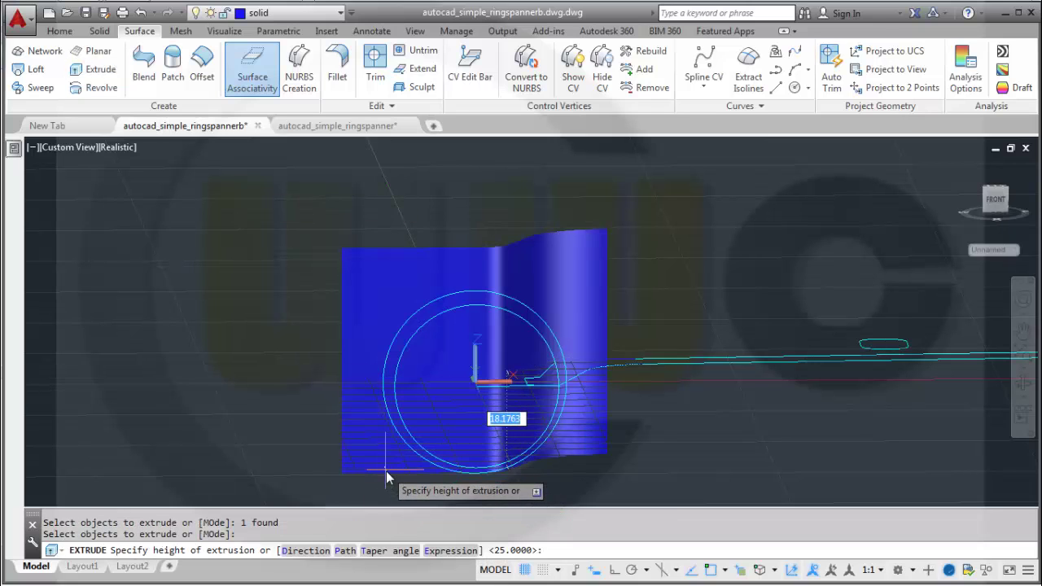
{"action": "type", "text": "25"}
{"action": "key", "text": "Return"}
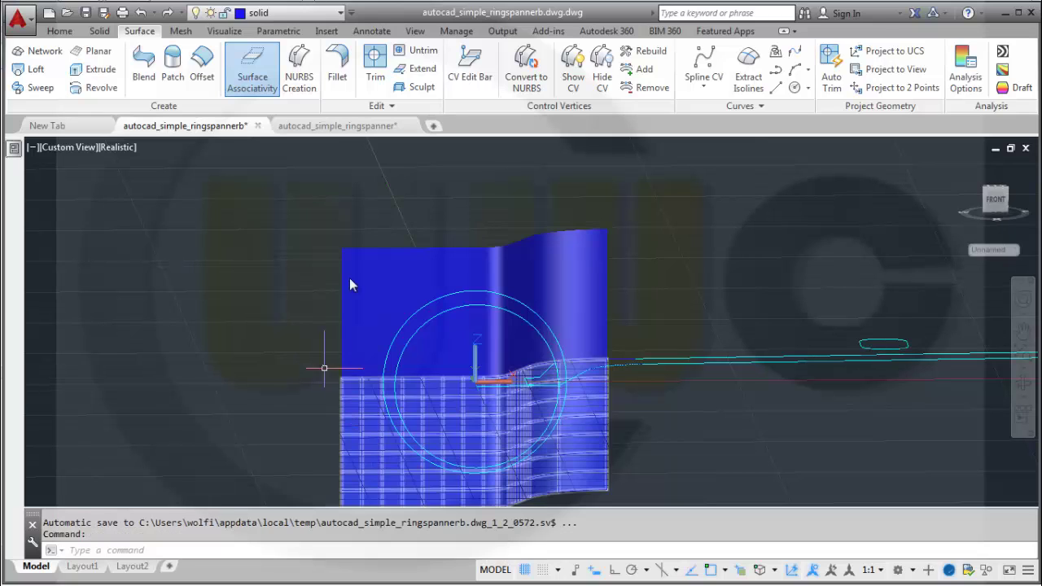
Step: Union the two extruded S-shaped surfaces into one, continuing despite the loss of associativity
{"action": "left_click", "coordinate": [99, 31]}
{"action": "left_click", "coordinate": [298, 65]}
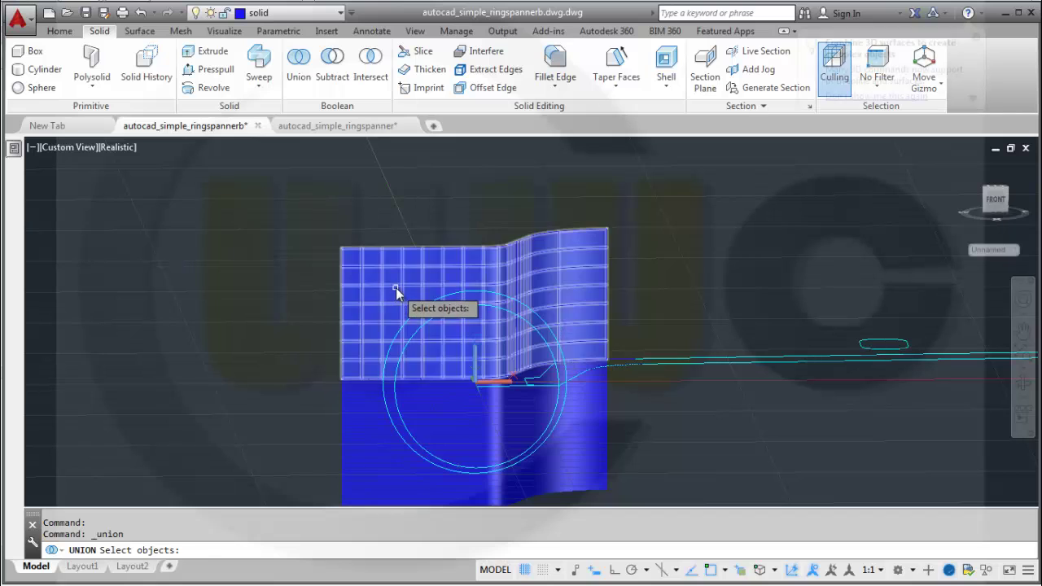
{"action": "left_click", "coordinate": [395, 289]}
{"action": "left_click", "coordinate": [368, 459]}
{"action": "key", "text": "Return"}
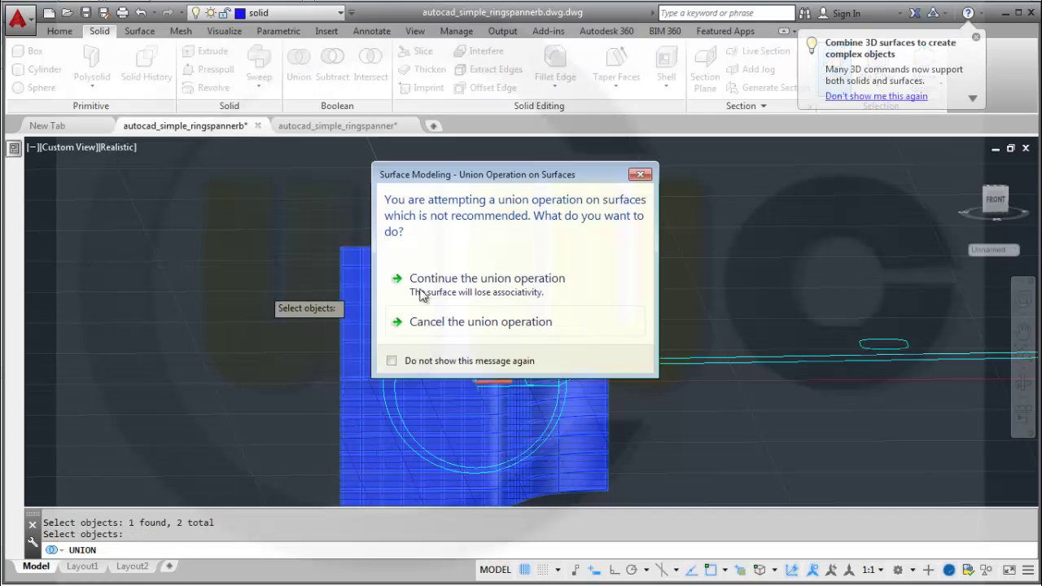
{"action": "left_click", "coordinate": [488, 279]}
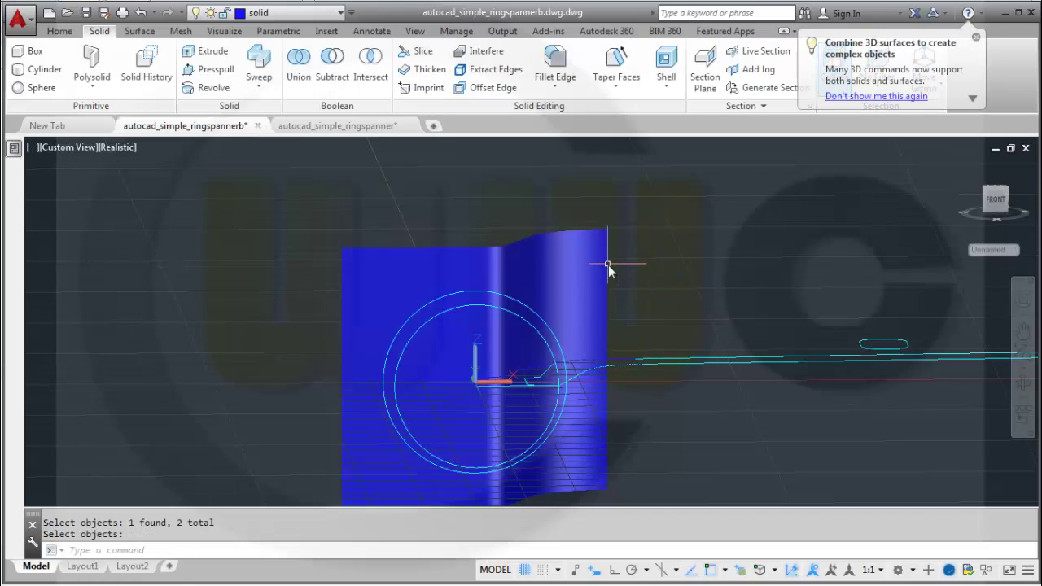
Step: Turn on the surfaces layer to display the spanner together with the extruded cutting surface
{"action": "middle_click_drag", "start_coordinate": [608, 265], "coordinate": [458, 226], "text": "shift"}
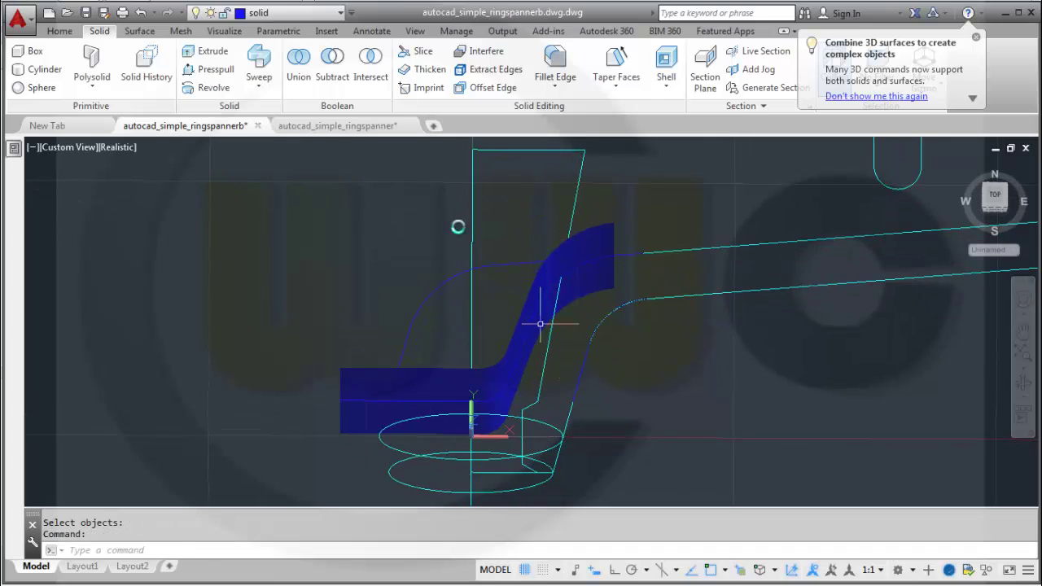
{"action": "left_click", "coordinate": [340, 13]}
{"action": "left_click", "coordinate": [197, 105]}
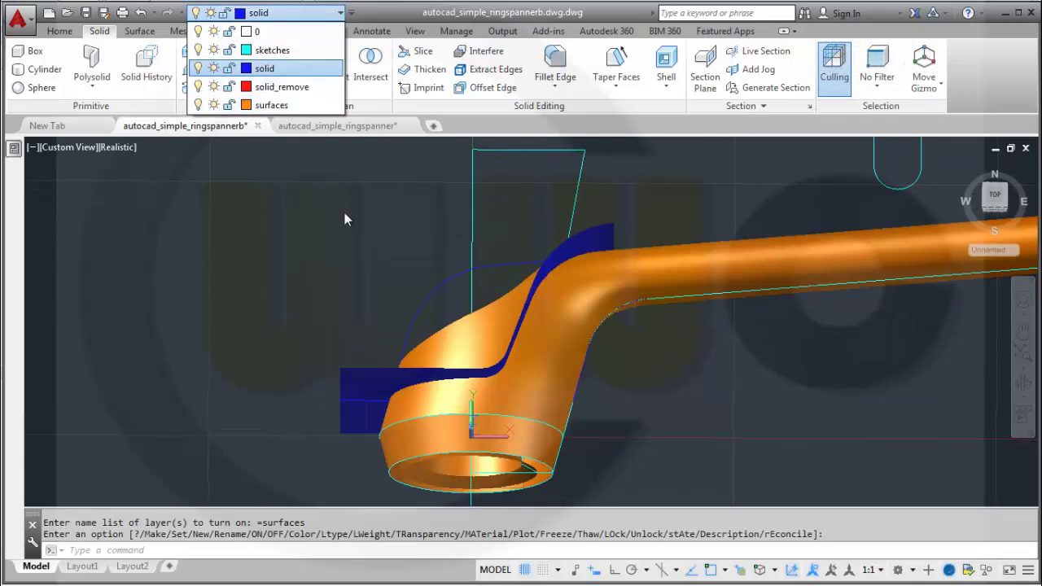
{"action": "left_click", "coordinate": [629, 374]}
{"action": "key", "text": "Caps_Lock"}
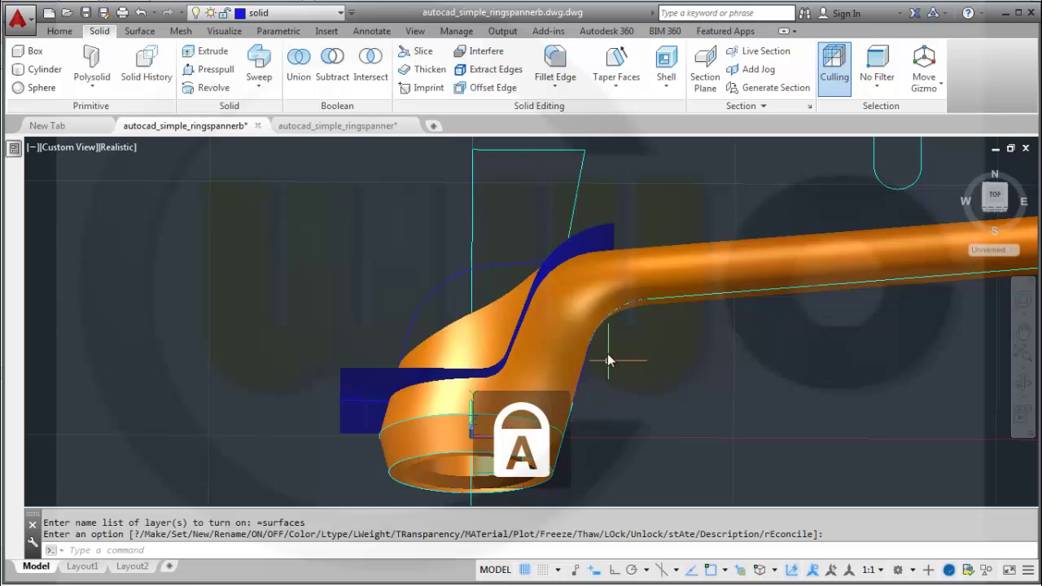
{"action": "middle_click_drag", "start_coordinate": [611, 333], "coordinate": [622, 375]}
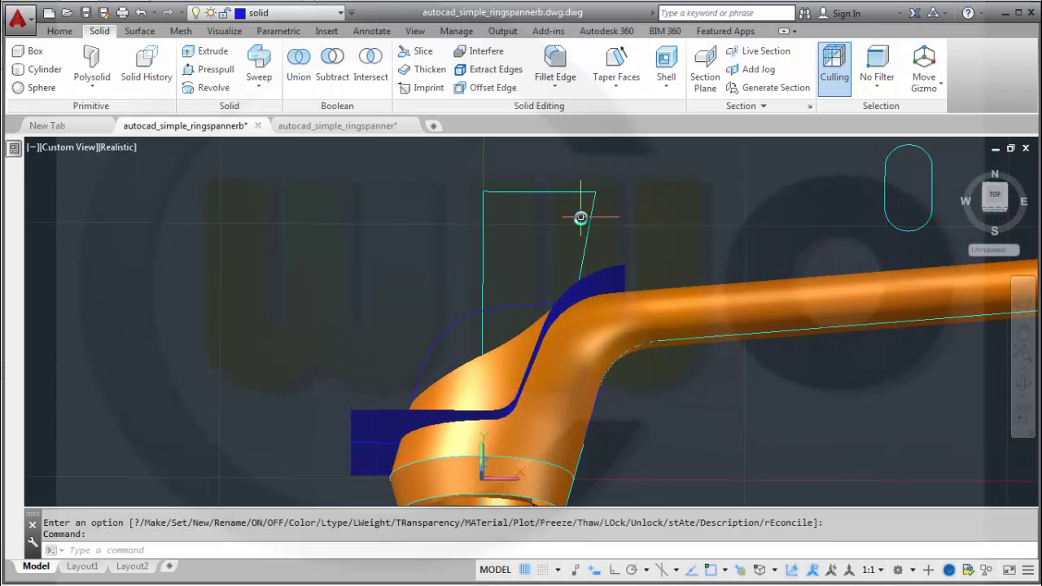
{"action": "key", "text": "Caps_Lock"}
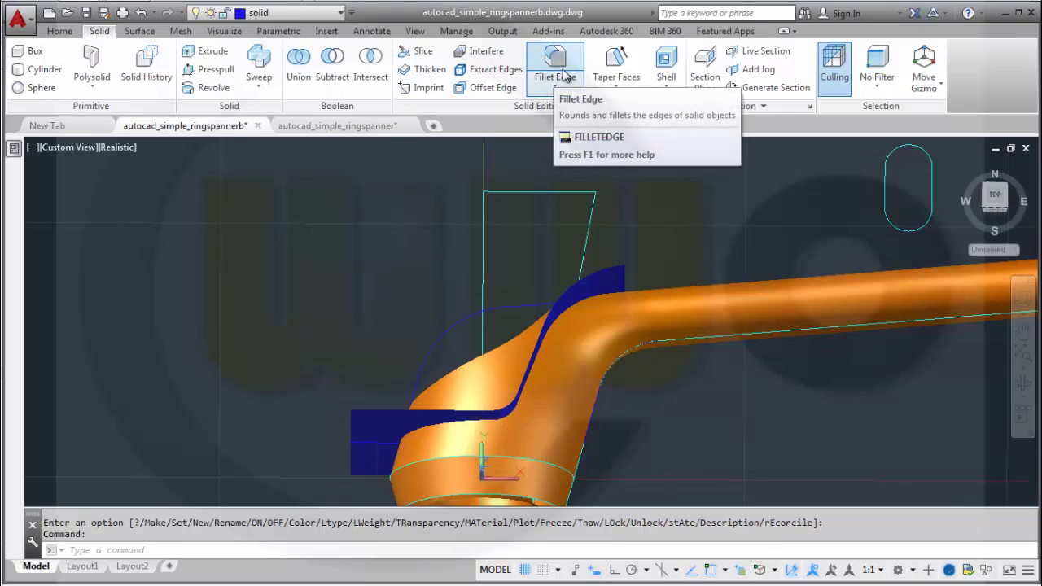
Step: Trim the orange spanner surface with the blue extruded surface, removing the portion above it at the ring head
{"action": "left_click", "coordinate": [140, 31]}
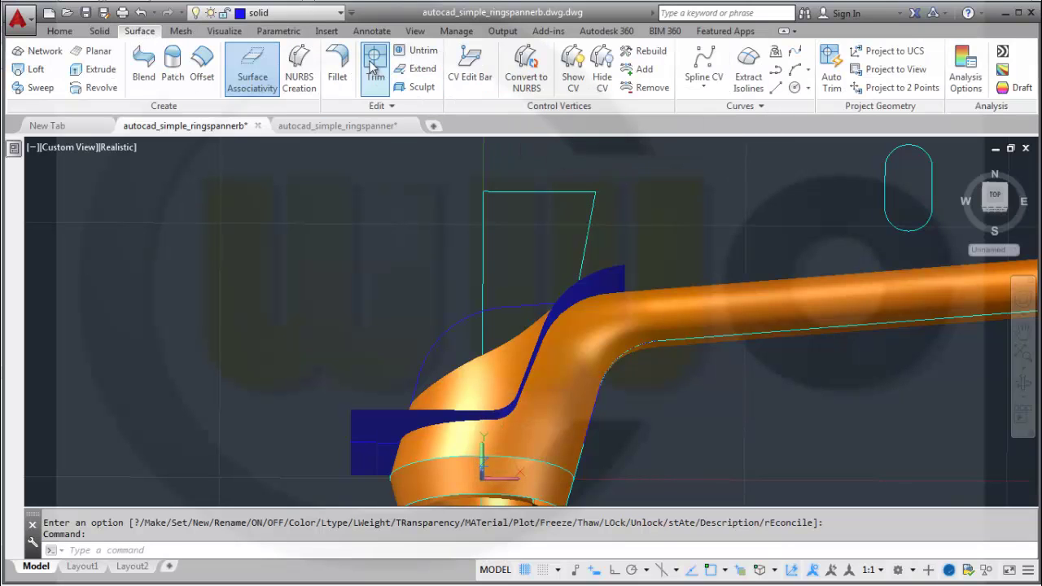
{"action": "left_click", "coordinate": [375, 69]}
{"action": "left_click", "coordinate": [586, 336]}
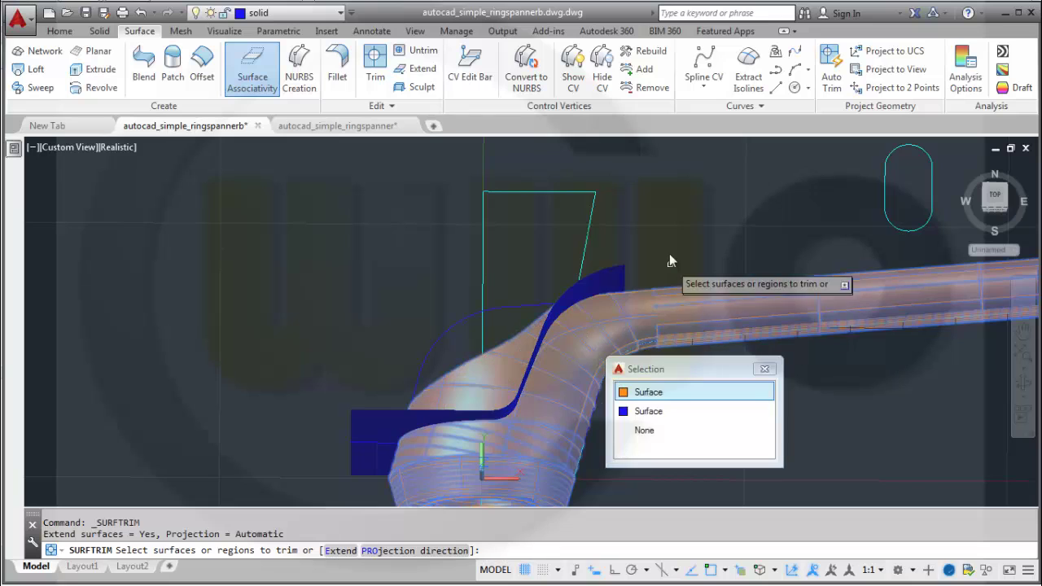
{"action": "left_click", "coordinate": [637, 392]}
{"action": "right_click", "coordinate": [670, 228]}
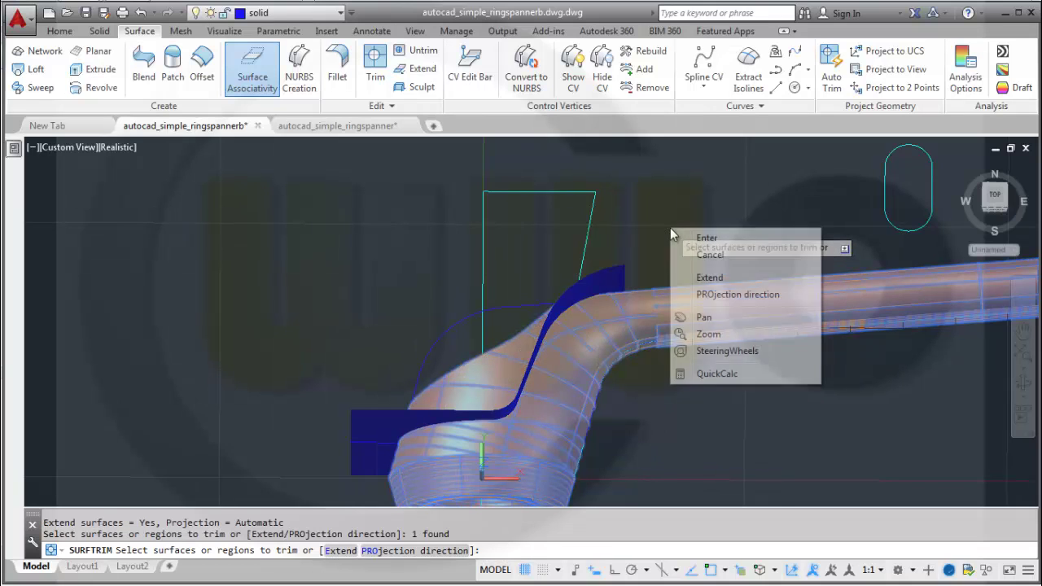
{"action": "left_click", "coordinate": [694, 236]}
{"action": "left_click", "coordinate": [617, 284]}
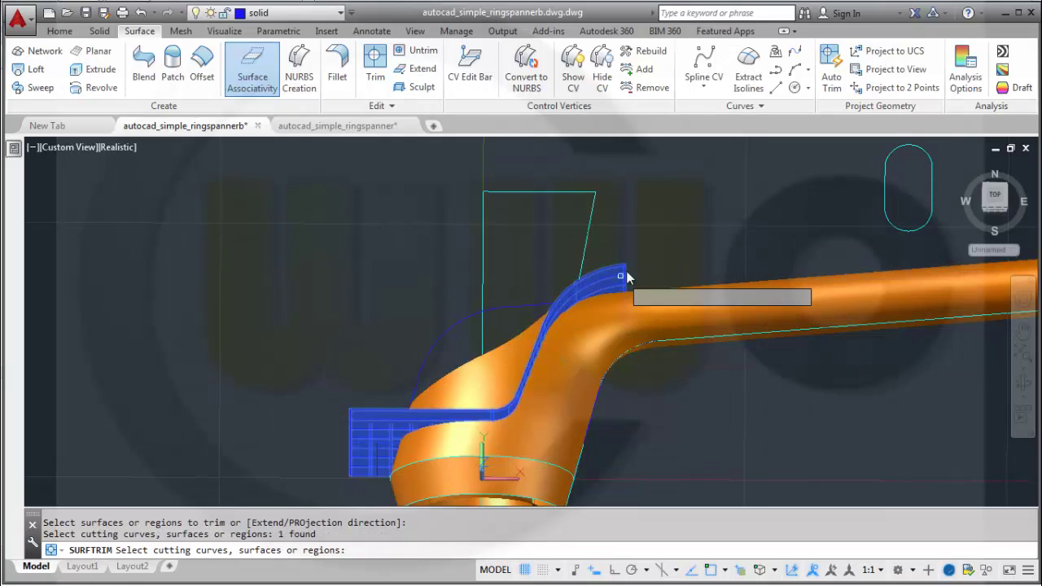
{"action": "key", "text": "Return"}
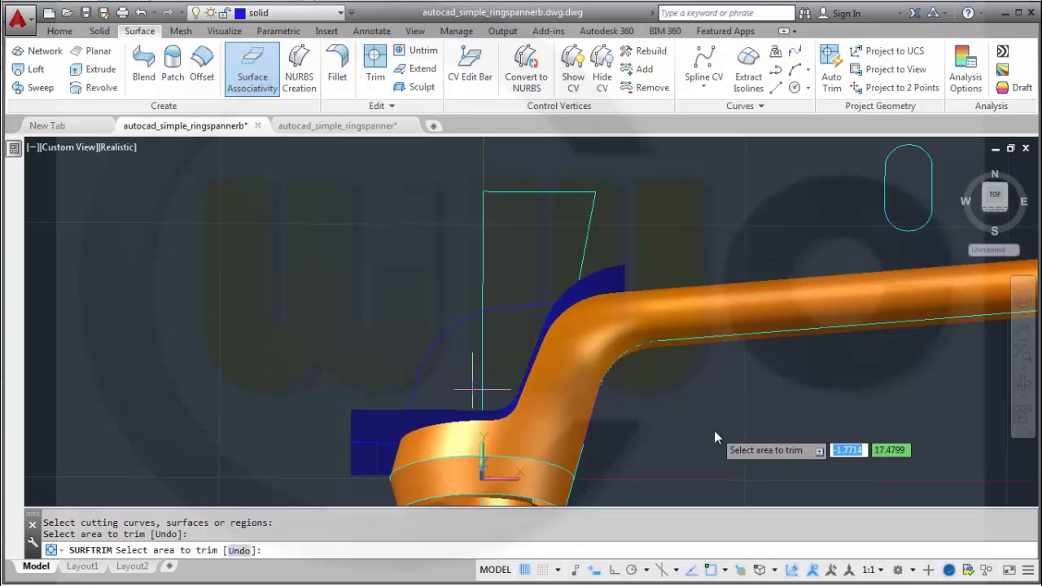
Step: Trim the blue extruded surface with the spanner surface, removing the area outside the spanner outline and the area inside the ring opening
{"action": "middle_click_drag", "start_coordinate": [488, 276], "coordinate": [649, 159], "text": "shift"}
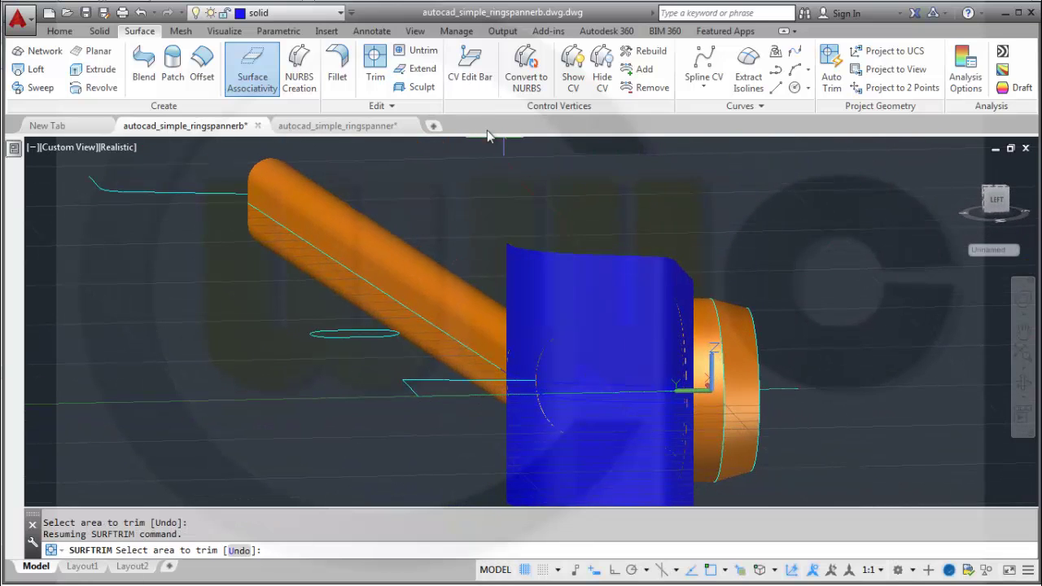
{"action": "left_click", "coordinate": [388, 73]}
{"action": "left_click", "coordinate": [574, 270]}
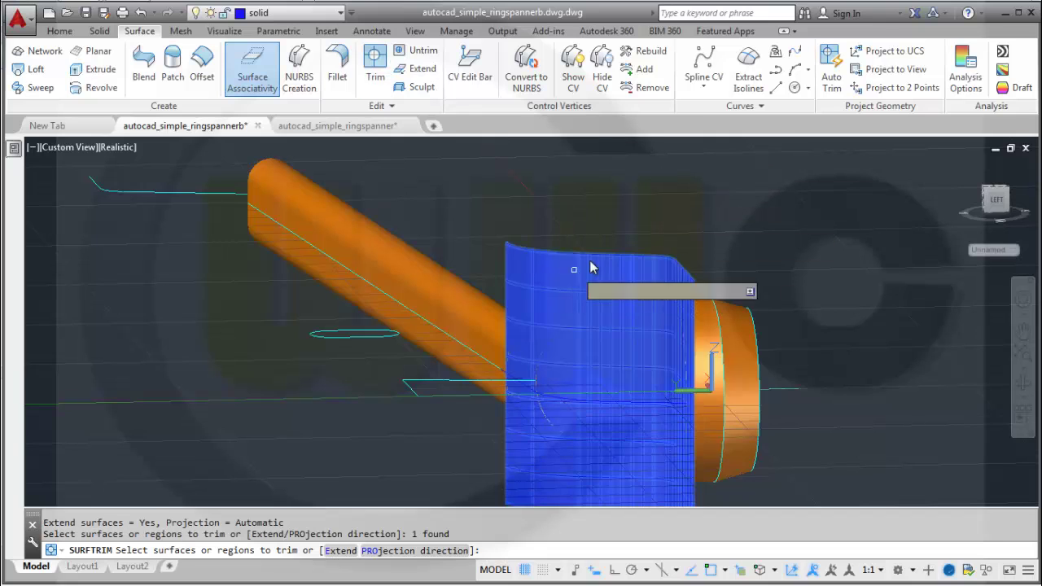
{"action": "right_click", "coordinate": [495, 210]}
{"action": "left_click", "coordinate": [547, 218]}
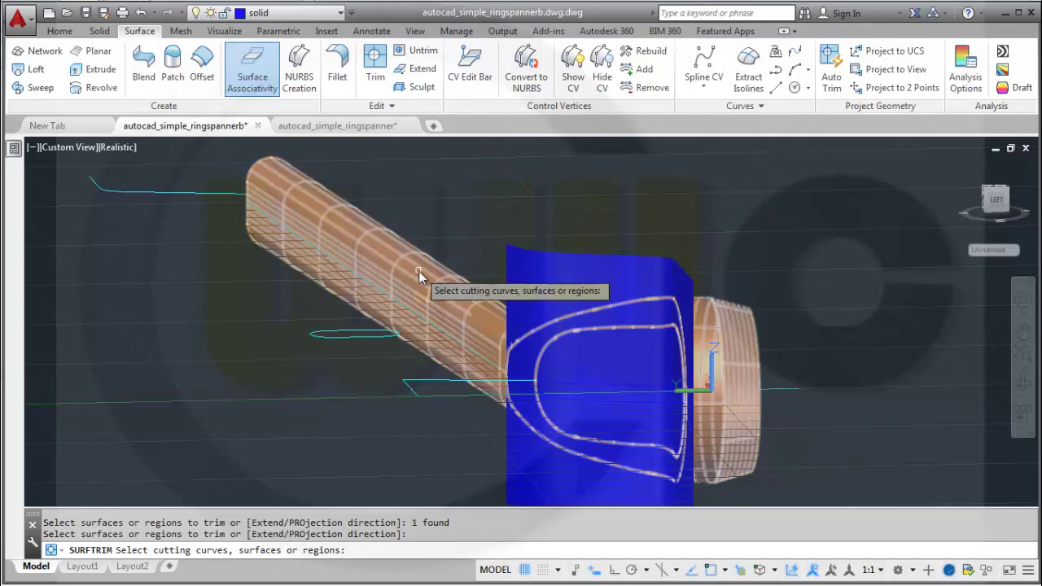
{"action": "left_click", "coordinate": [419, 271]}
{"action": "key", "text": "Return"}
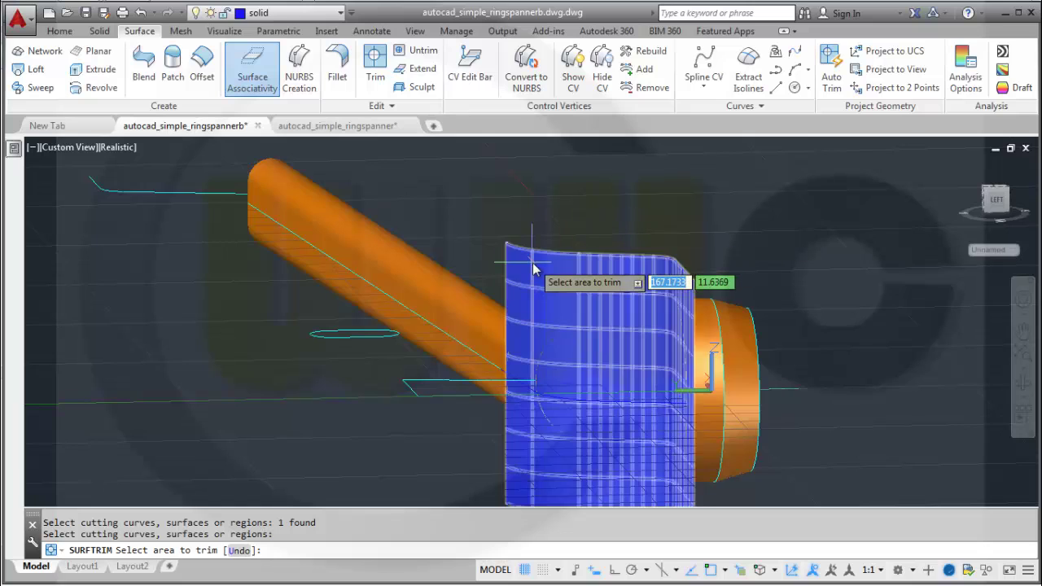
{"action": "left_click", "coordinate": [911, 282]}
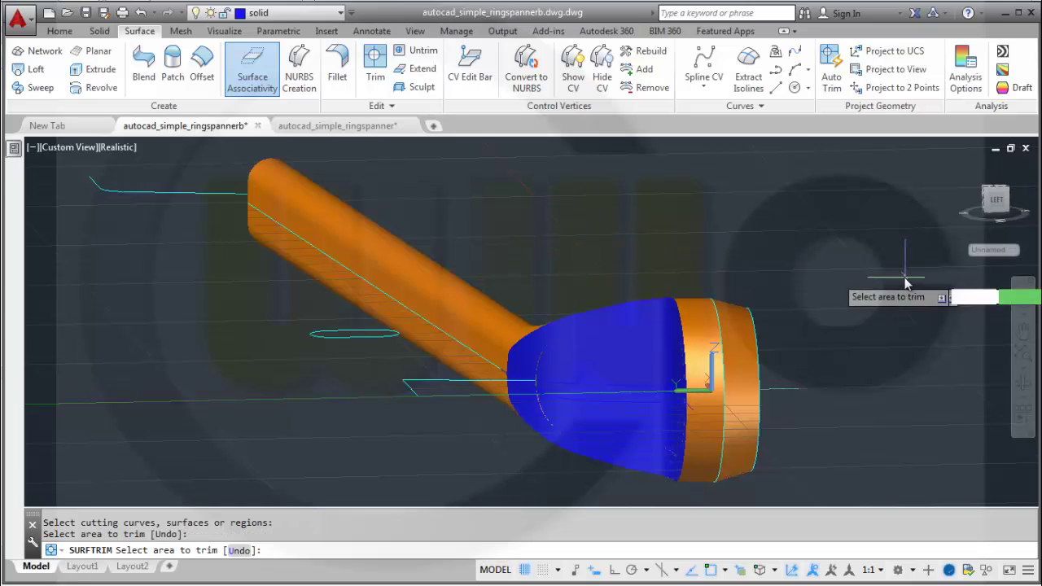
{"action": "left_click", "coordinate": [564, 373]}
{"action": "left_click", "coordinate": [686, 423]}
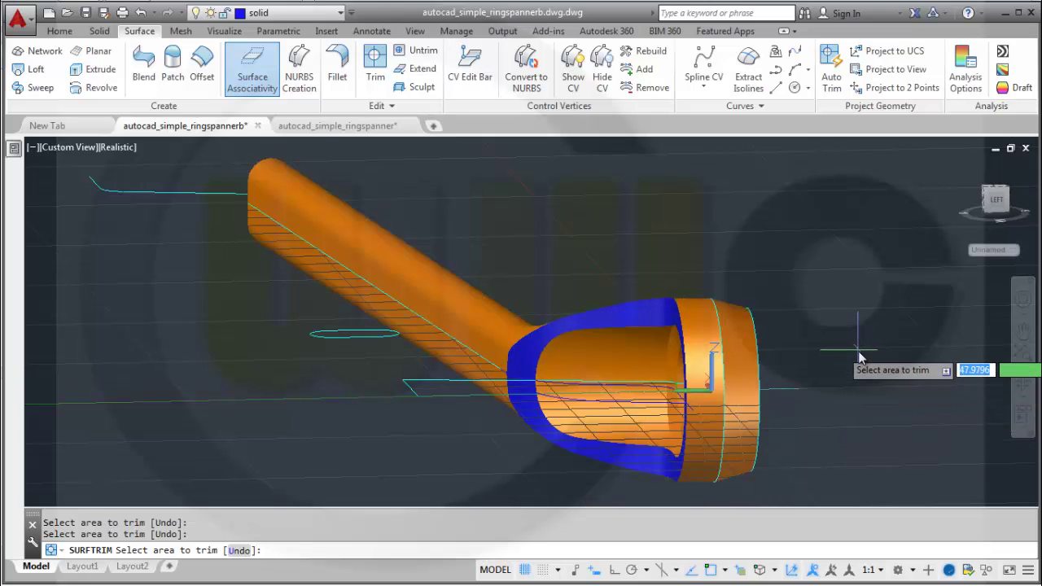
Step: Finish trimming and move the trimmed blue S-shaped surface at the ring head to the surfaces layer
{"action": "middle_click_drag", "start_coordinate": [859, 356], "coordinate": [780, 287], "text": "shift"}
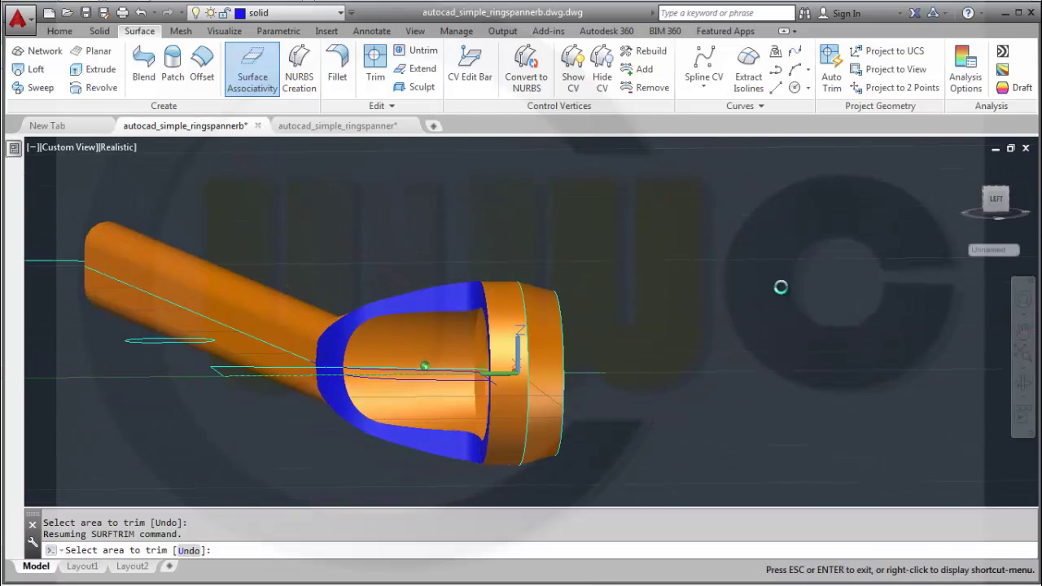
{"action": "key", "text": "Escape"}
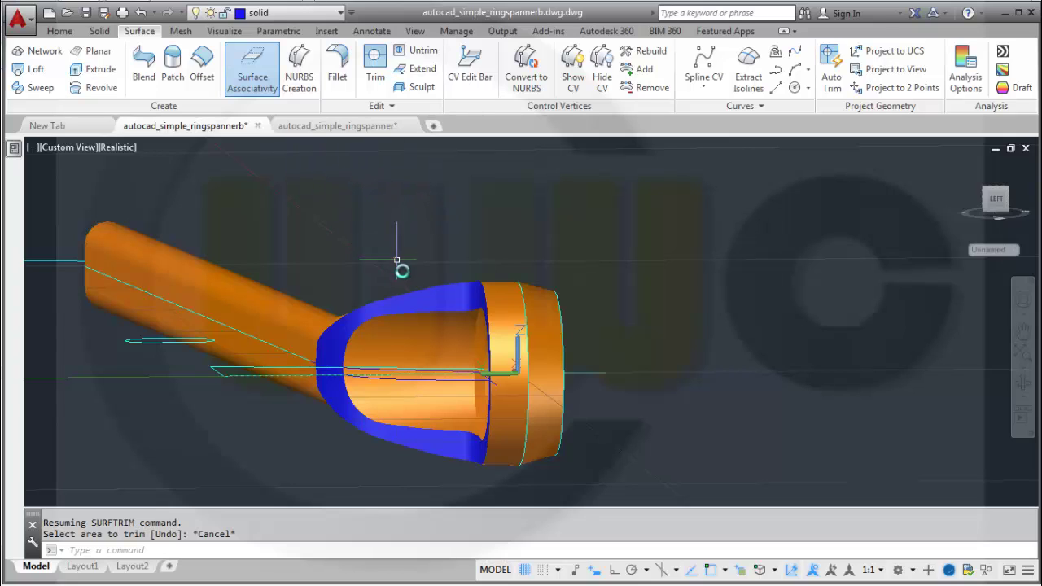
{"action": "left_click", "coordinate": [431, 290]}
{"action": "left_click", "coordinate": [493, 354]}
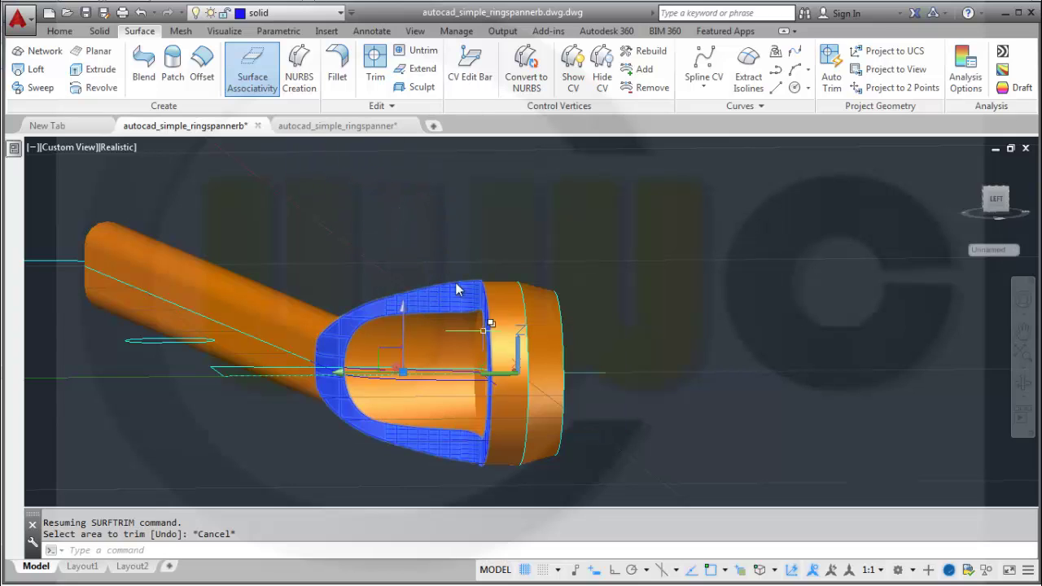
{"action": "left_click", "coordinate": [340, 13]}
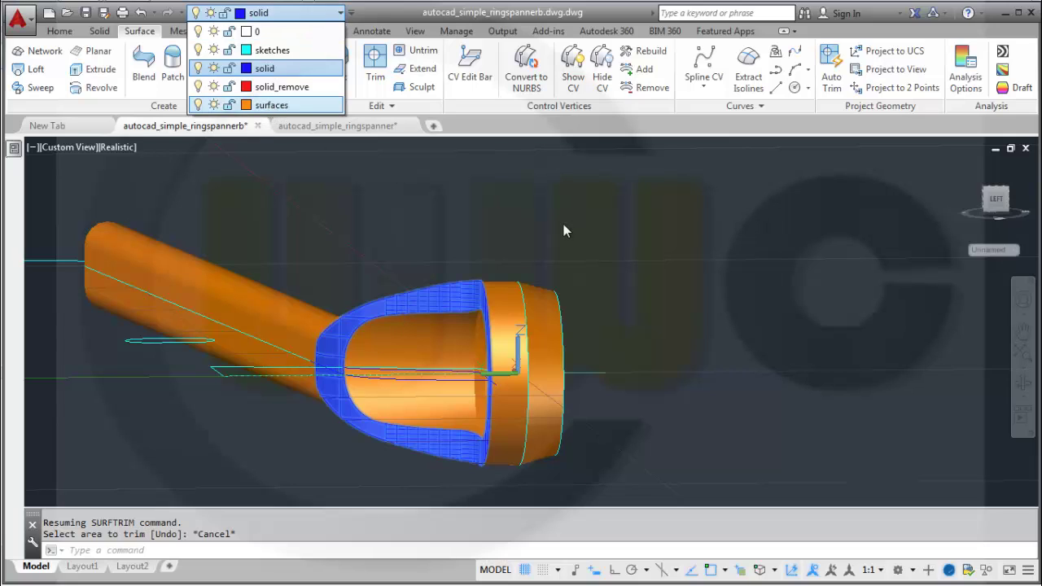
{"action": "left_click", "coordinate": [277, 105]}
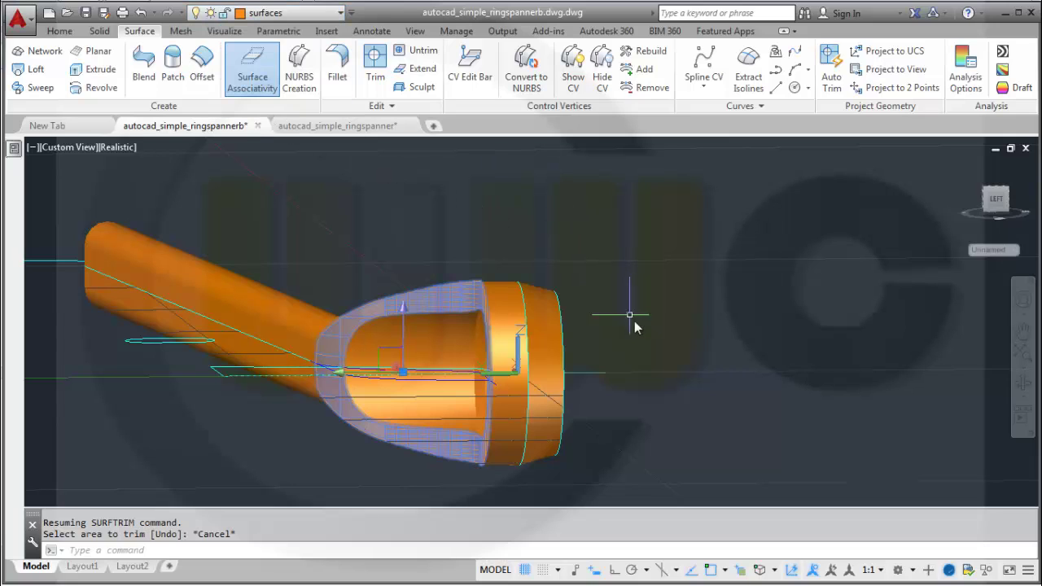
Step: Union the spanner surface with the trimmed S-shaped closing surface, continuing despite the loss of associativity
{"action": "middle_click_drag", "start_coordinate": [666, 359], "coordinate": [261, 154], "text": "shift"}
{"action": "left_click", "coordinate": [98, 32]}
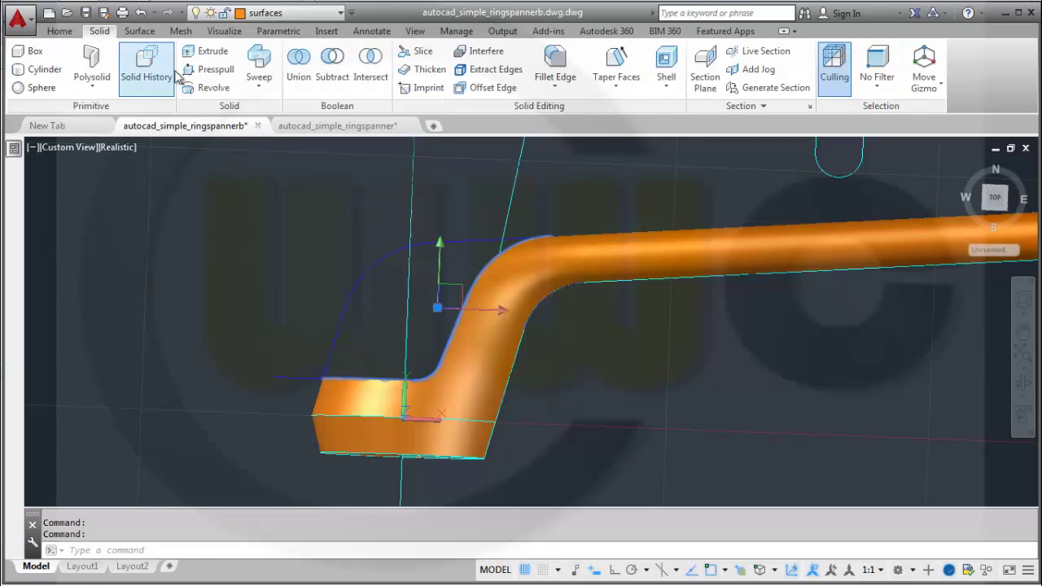
{"action": "left_click", "coordinate": [300, 72]}
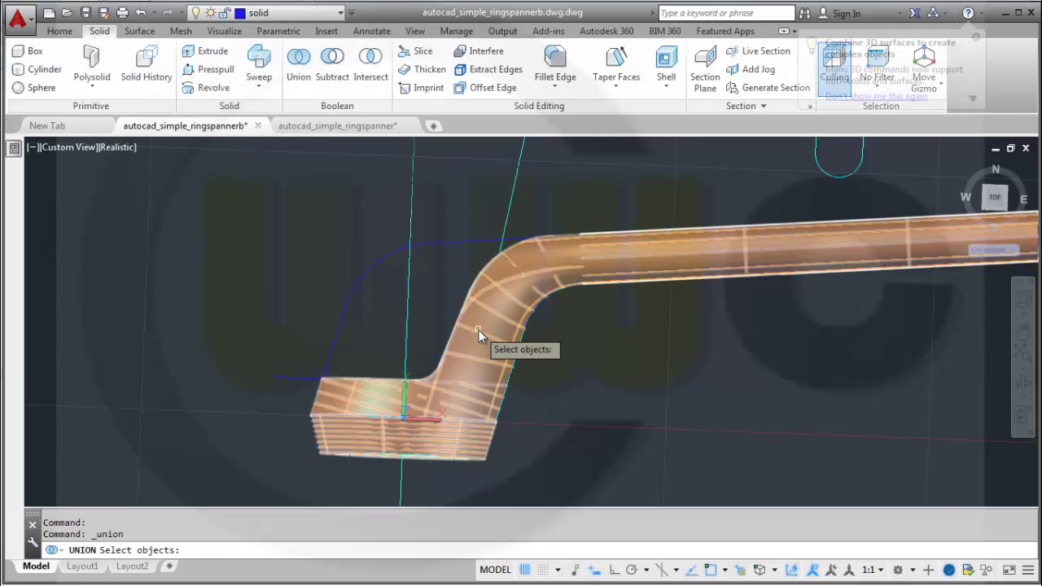
{"action": "left_click", "coordinate": [479, 330]}
{"action": "middle_click_drag", "start_coordinate": [326, 291], "coordinate": [471, 283], "text": "shift"}
{"action": "left_click", "coordinate": [597, 323]}
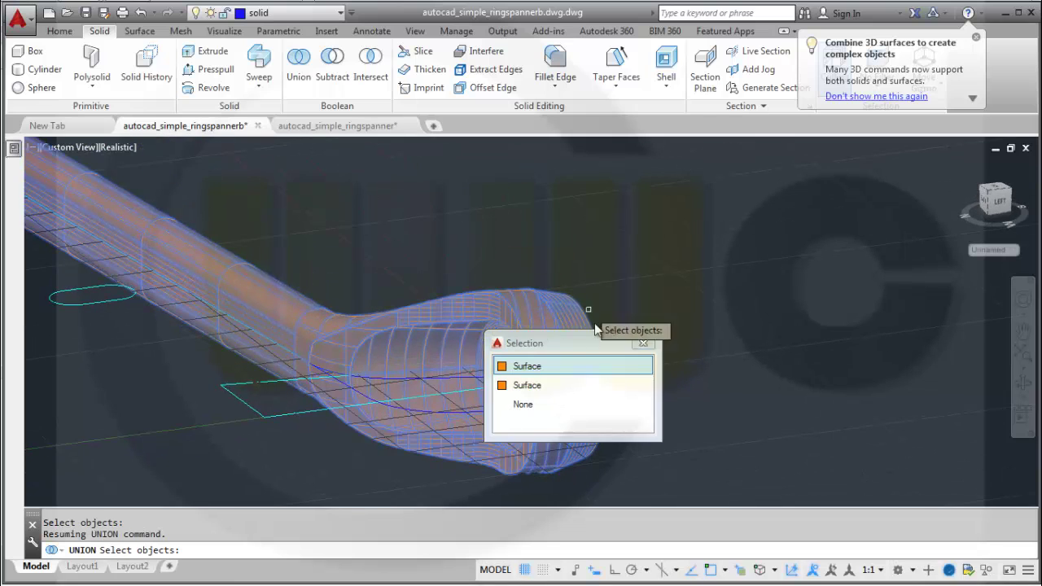
{"action": "left_click", "coordinate": [545, 369]}
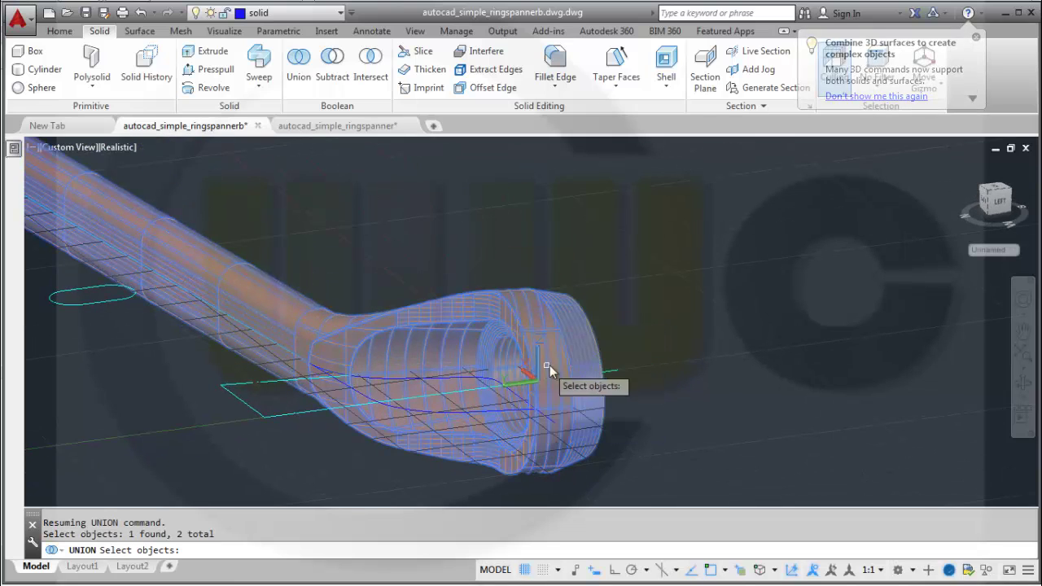
{"action": "key", "text": "Return"}
{"action": "left_click", "coordinate": [508, 281]}
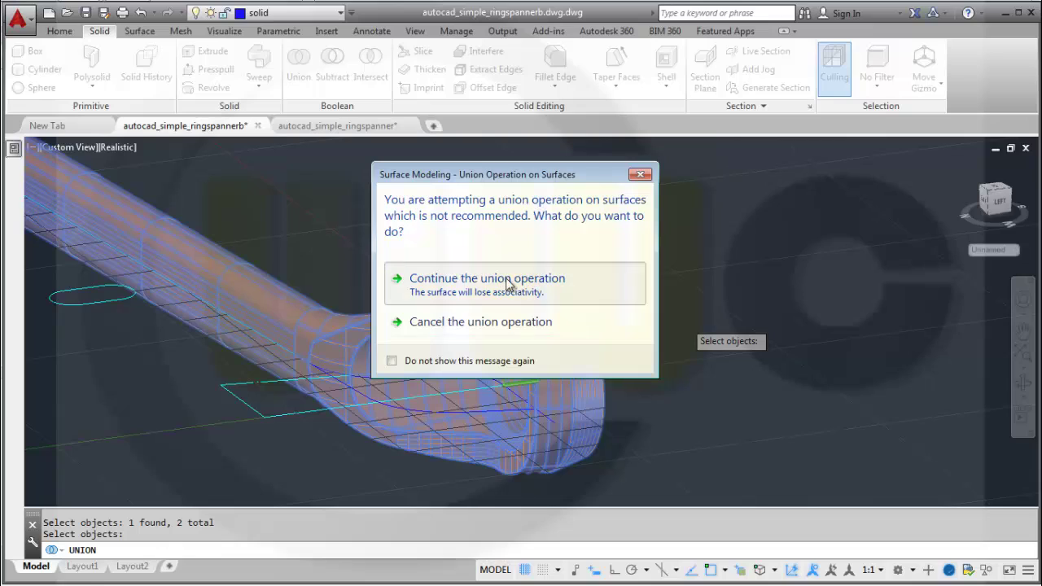
Step: Patch the outer circular edge on the front of the ring head, keeping G0 continuity
{"action": "middle_click_drag", "start_coordinate": [721, 355], "coordinate": [540, 314], "text": "shift"}
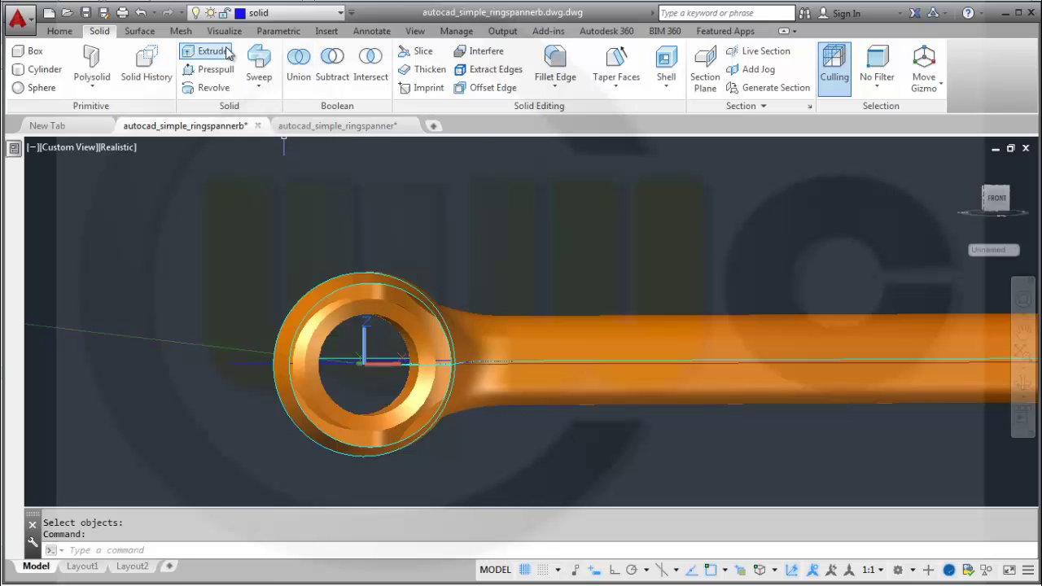
{"action": "left_click", "coordinate": [147, 34]}
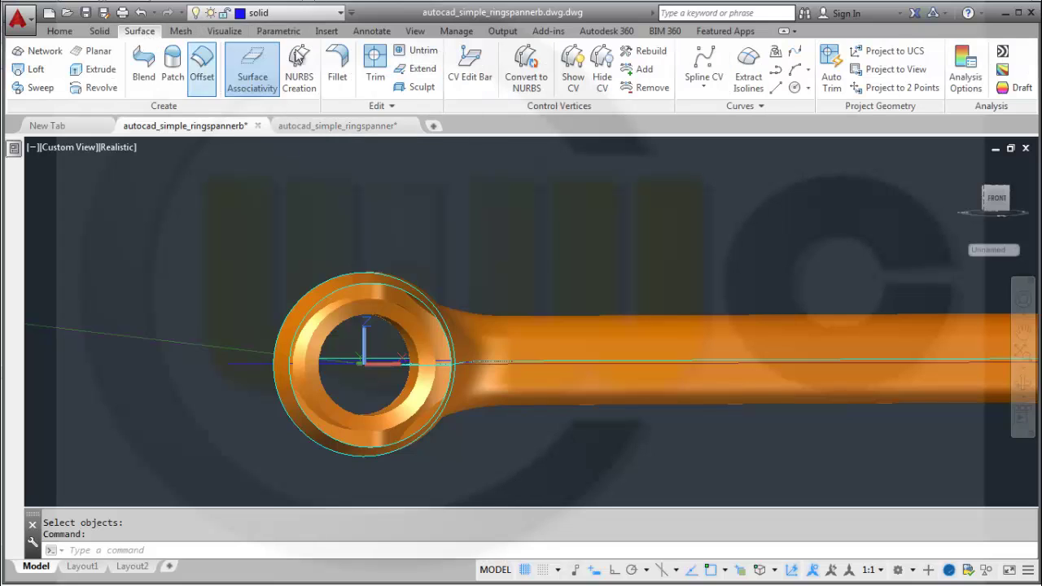
{"action": "left_click", "coordinate": [172, 69]}
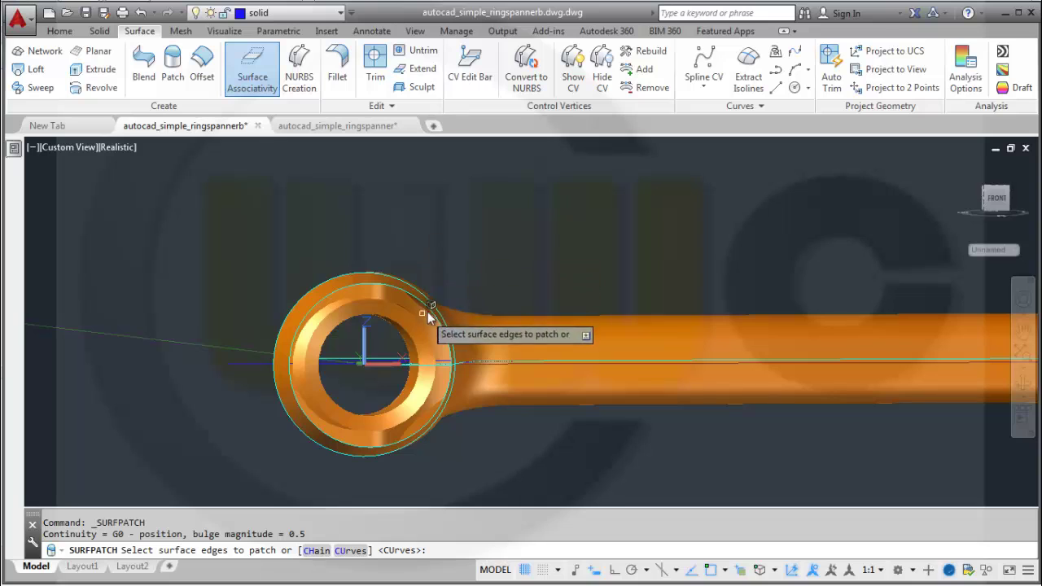
{"action": "middle_click_drag", "start_coordinate": [465, 244], "coordinate": [424, 261], "text": "shift"}
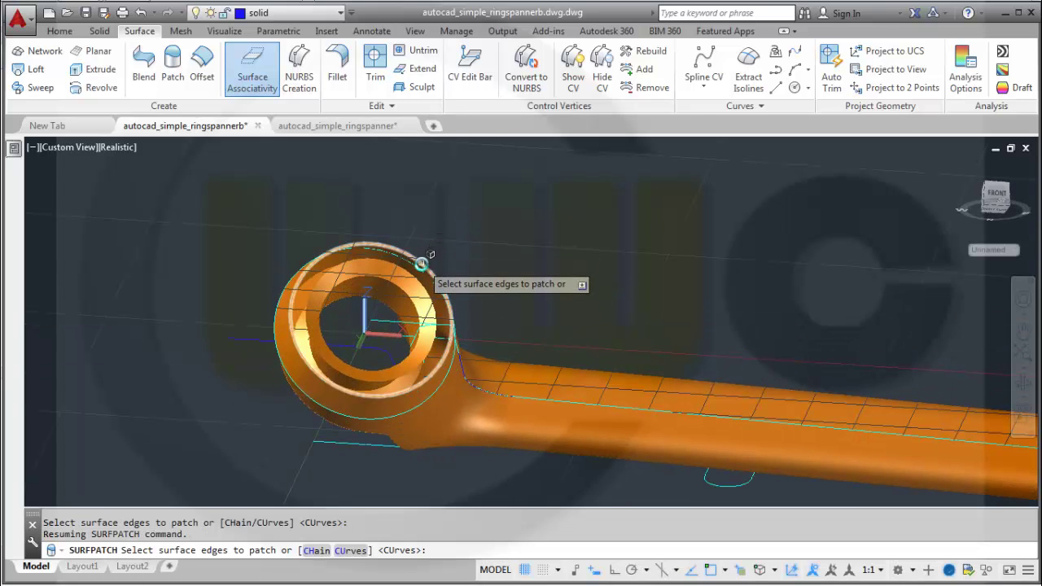
{"action": "left_click", "coordinate": [420, 260]}
{"action": "right_click", "coordinate": [565, 258]}
{"action": "left_click", "coordinate": [599, 267]}
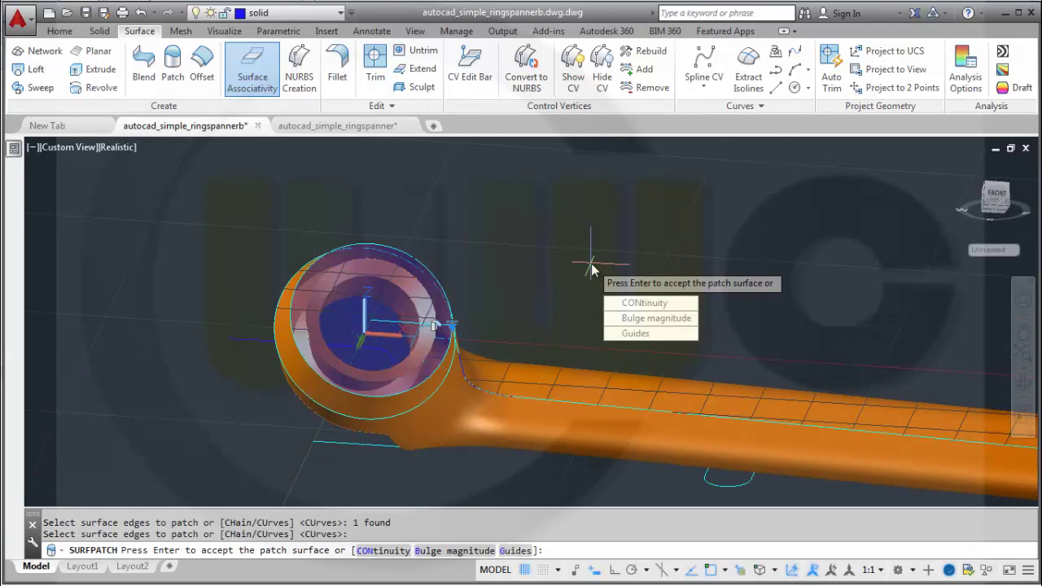
{"action": "key", "text": "Return"}
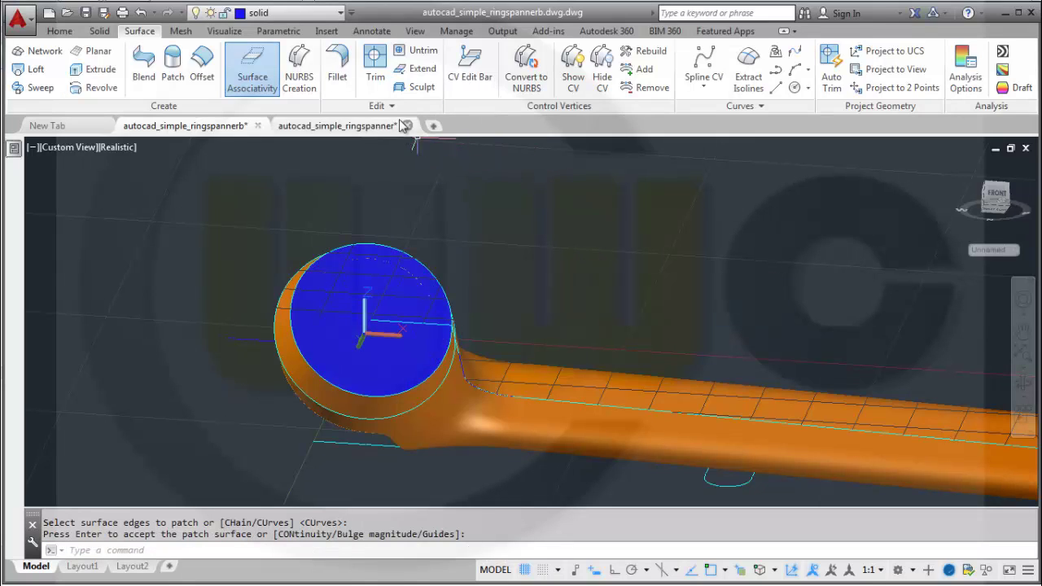
Step: Trim the circular patch with the spanner surface, removing the area inside the ring opening
{"action": "left_click", "coordinate": [375, 66]}
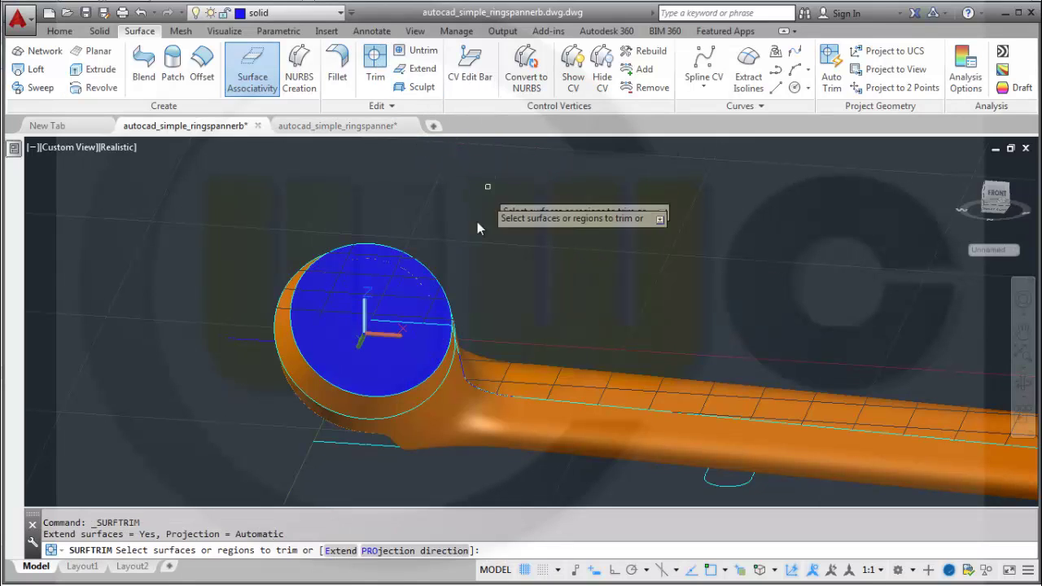
{"action": "left_click", "coordinate": [448, 275]}
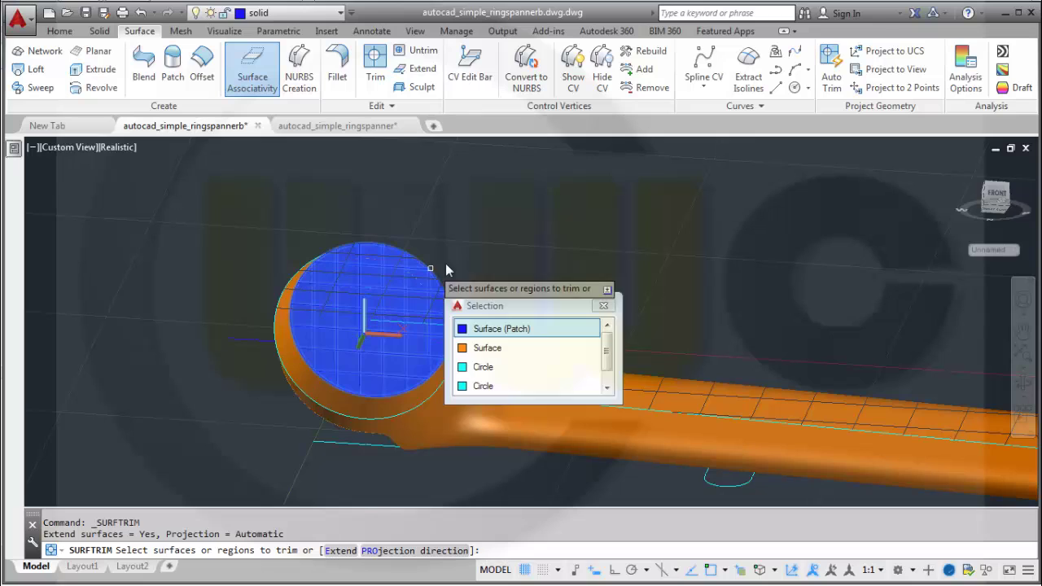
{"action": "left_click", "coordinate": [499, 329]}
{"action": "right_click", "coordinate": [517, 306]}
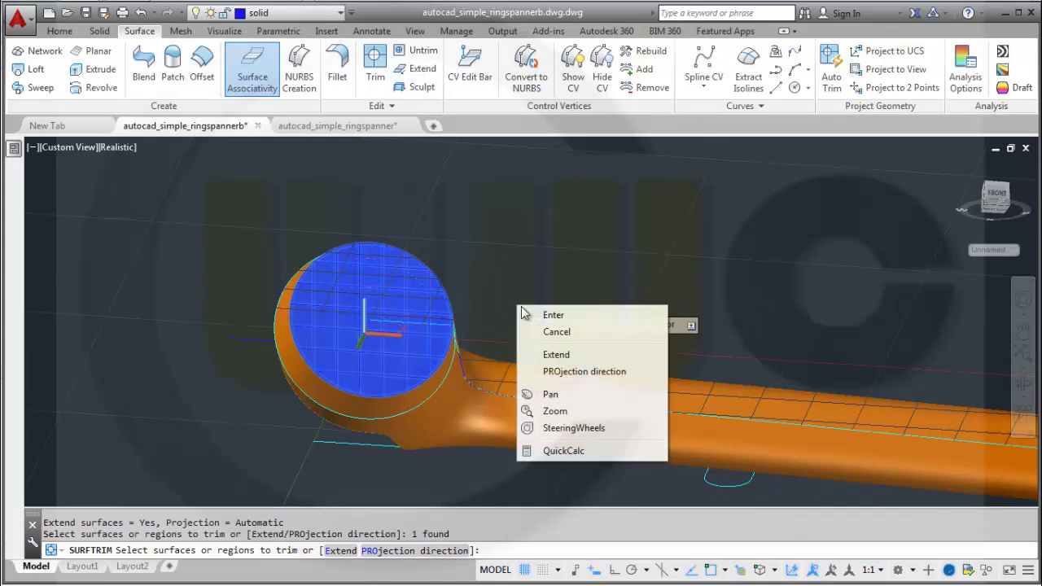
{"action": "left_click", "coordinate": [543, 315]}
{"action": "left_click", "coordinate": [490, 372]}
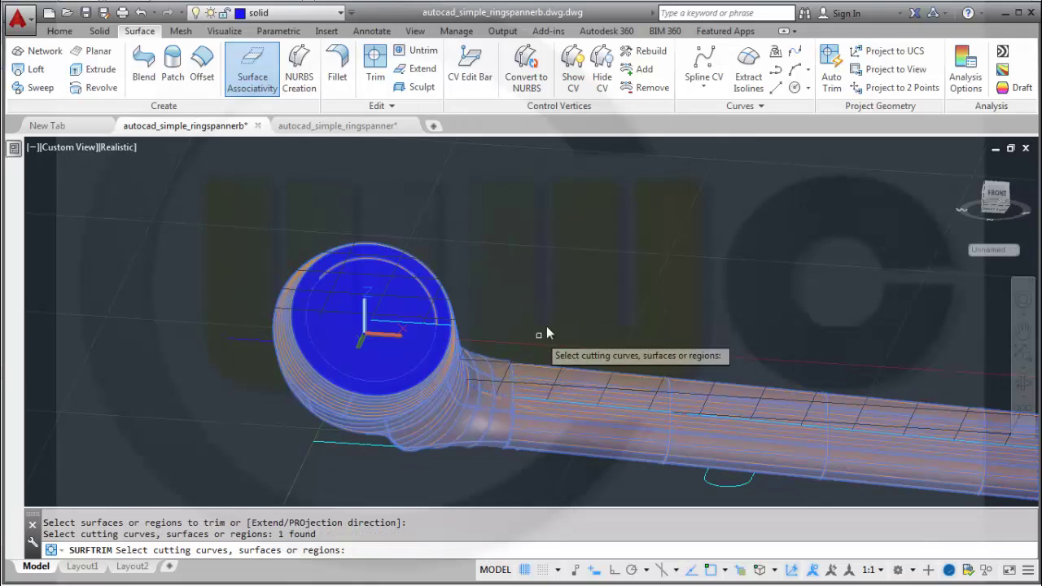
{"action": "key", "text": "Return"}
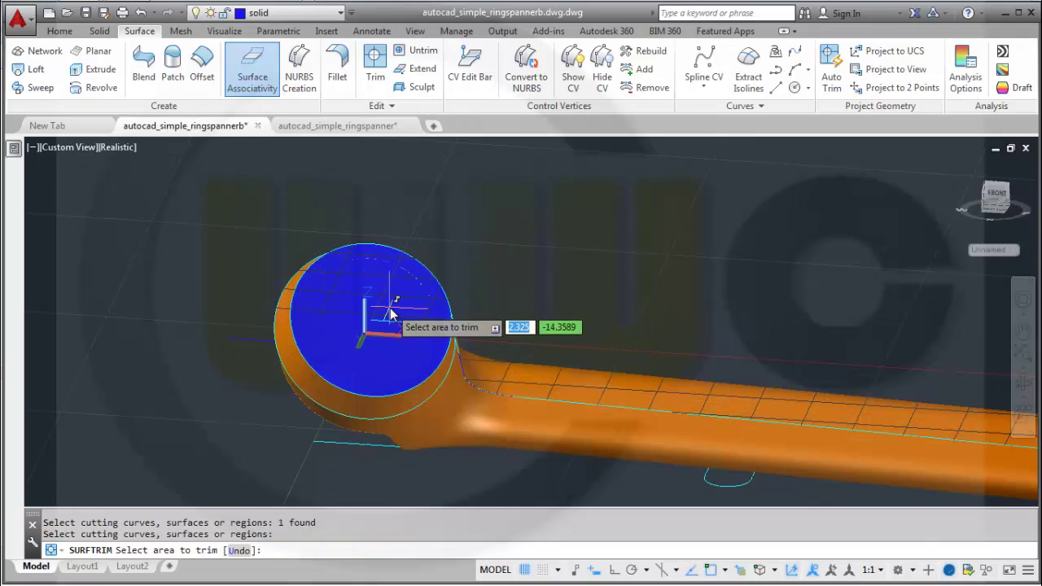
{"action": "left_click", "coordinate": [391, 313]}
{"action": "middle_click_drag", "start_coordinate": [595, 317], "coordinate": [572, 291], "text": "shift"}
{"action": "key", "text": "Escape"}
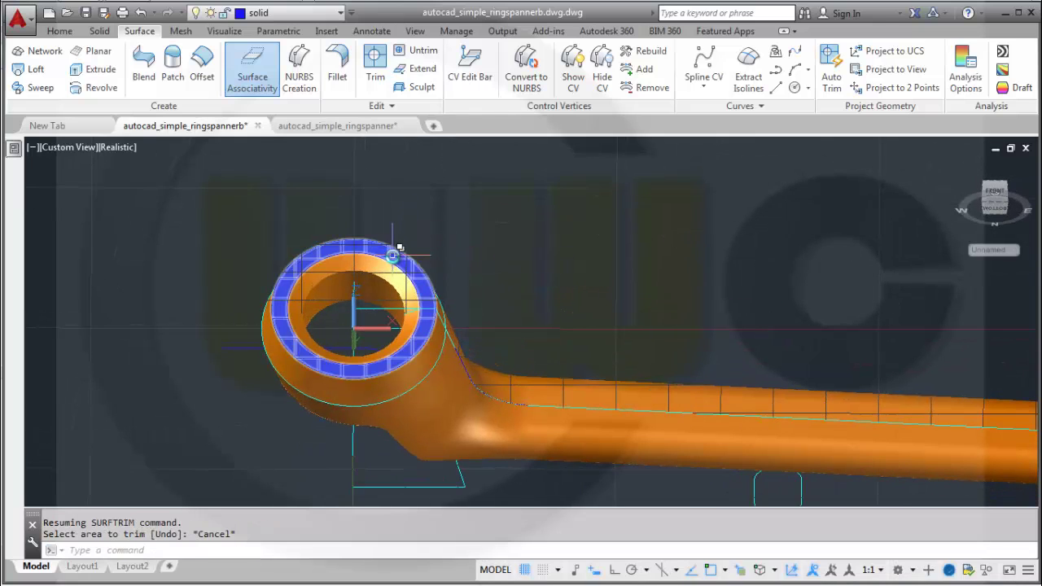
Step: Move the trimmed ring-shaped patch on the front of the ring head to the surfaces layer
{"action": "left_click", "coordinate": [396, 248]}
{"action": "key", "text": "Return"}
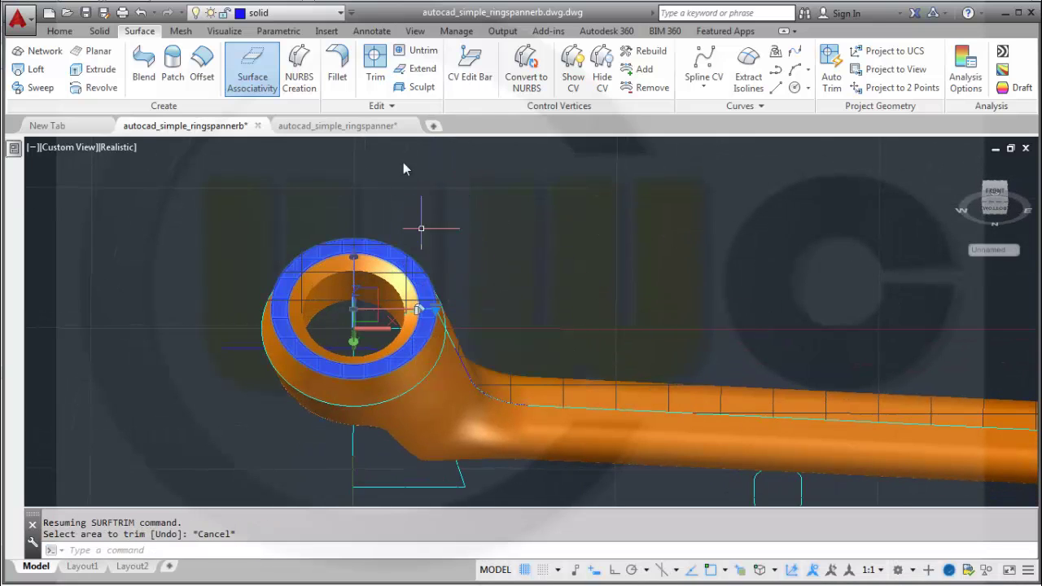
{"action": "left_click", "coordinate": [341, 13]}
{"action": "left_click", "coordinate": [277, 103]}
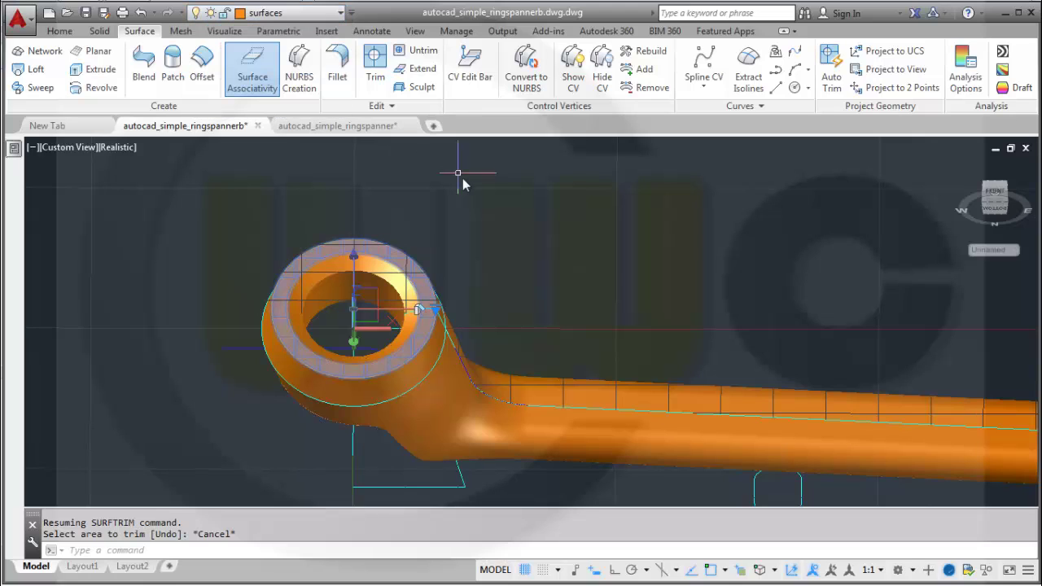
{"action": "key", "text": "Escape"}
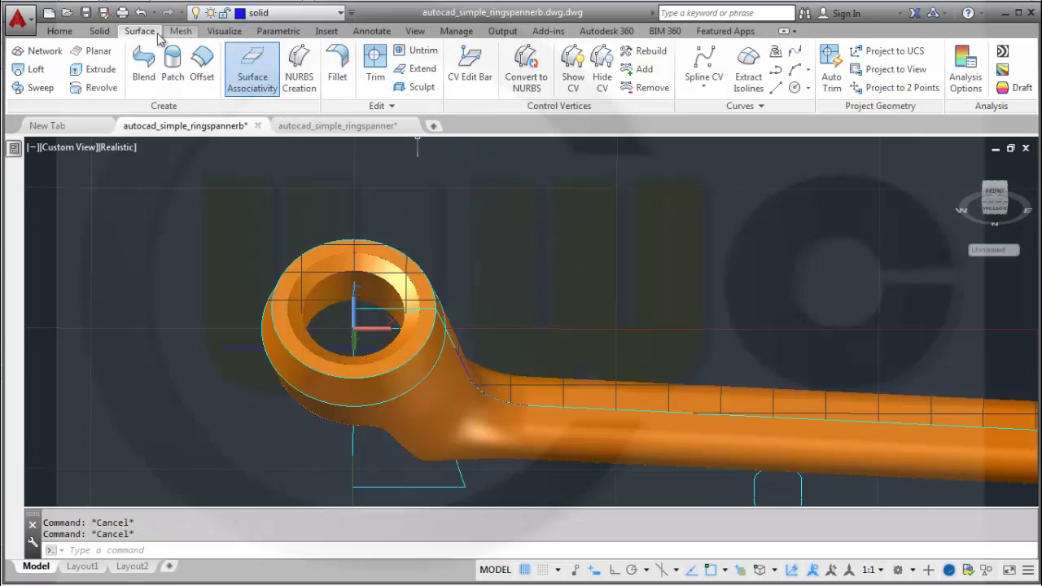
Step: Close the open end of the handle with a surface patch across all six edges of its slot-shaped outline, keeping G0 continuity
{"action": "middle_click_drag", "start_coordinate": [502, 233], "coordinate": [661, 290], "text": "shift"}
{"action": "scroll", "coordinate": [734, 284], "scroll_direction": "up", "scroll_amount": 3}
{"action": "scroll", "coordinate": [734, 283], "scroll_direction": "down", "scroll_amount": 5}
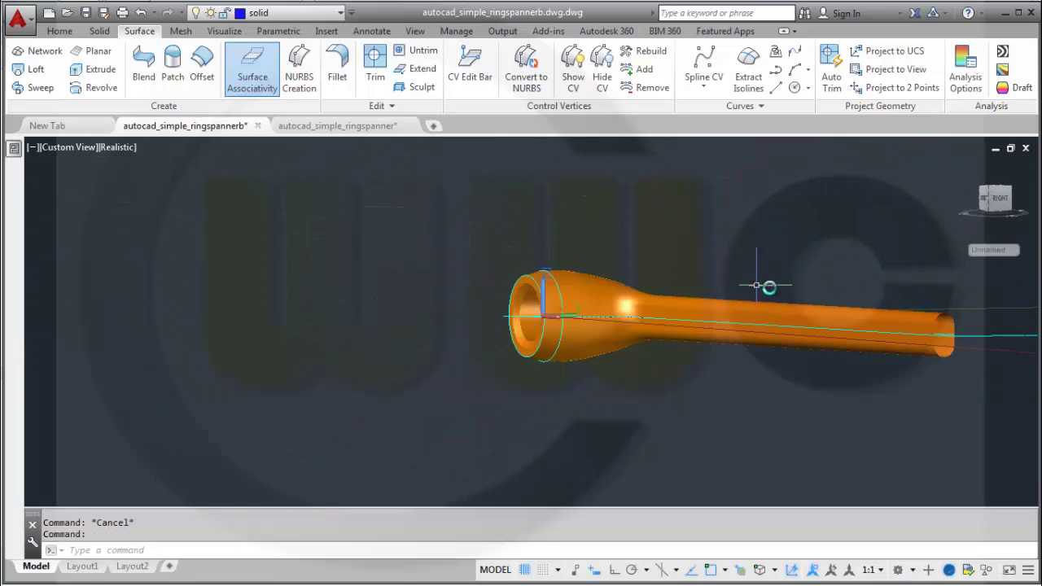
{"action": "middle_click_drag", "start_coordinate": [768, 286], "coordinate": [716, 268], "text": "shift"}
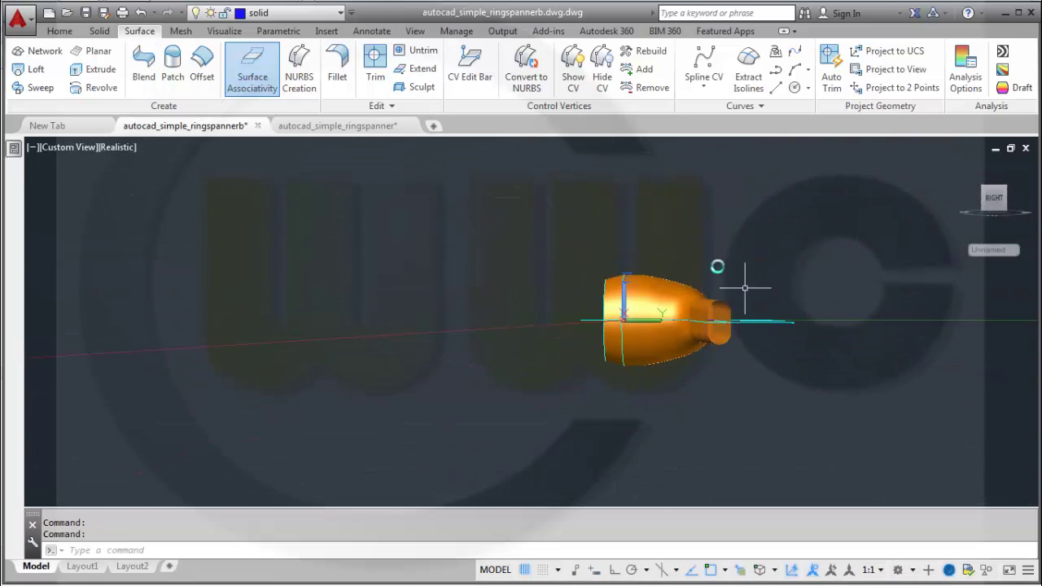
{"action": "left_click", "coordinate": [172, 61]}
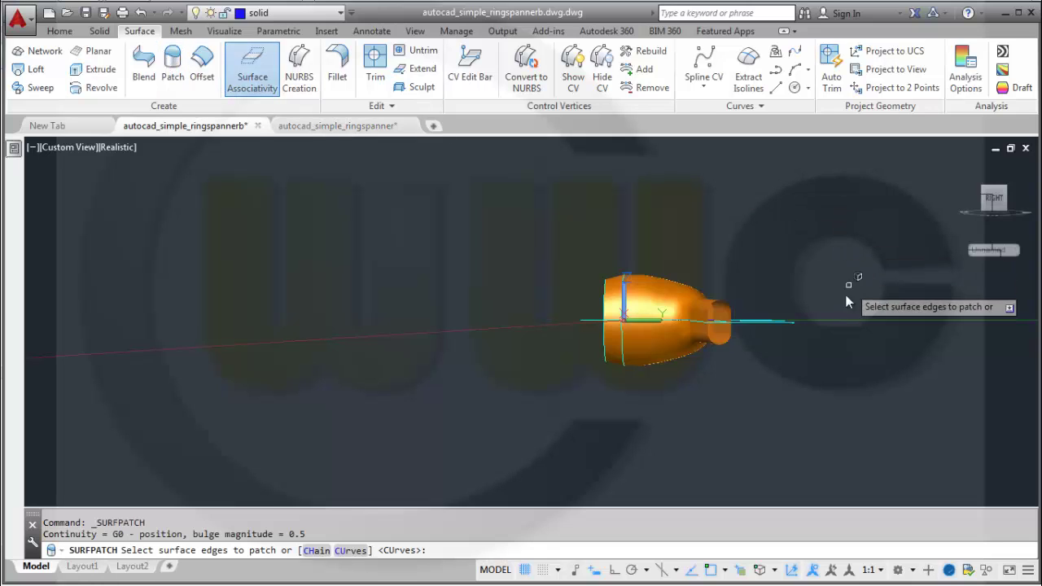
{"action": "scroll", "coordinate": [747, 346], "scroll_direction": "up", "scroll_amount": 3}
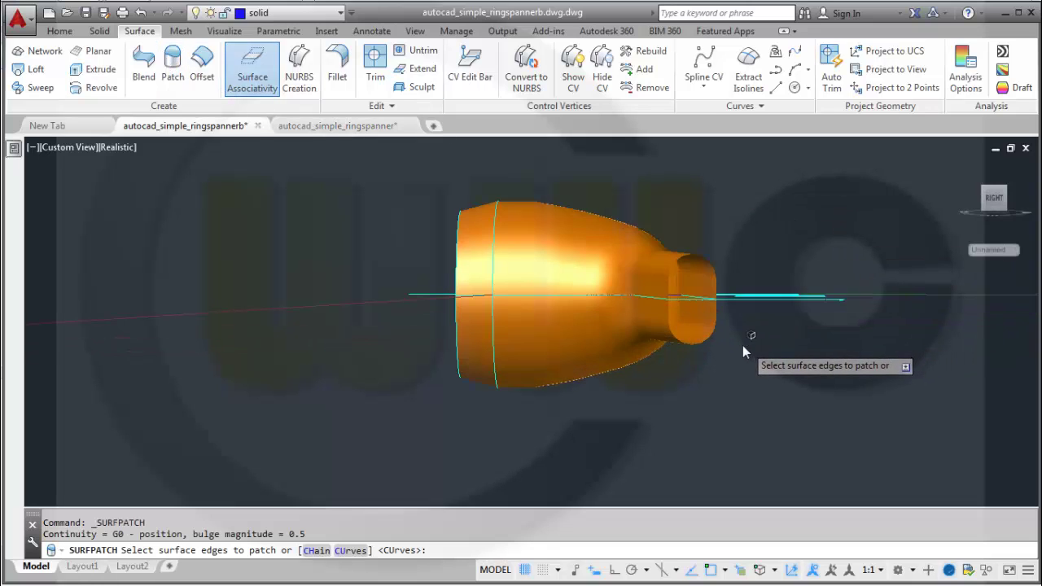
{"action": "left_click", "coordinate": [719, 318]}
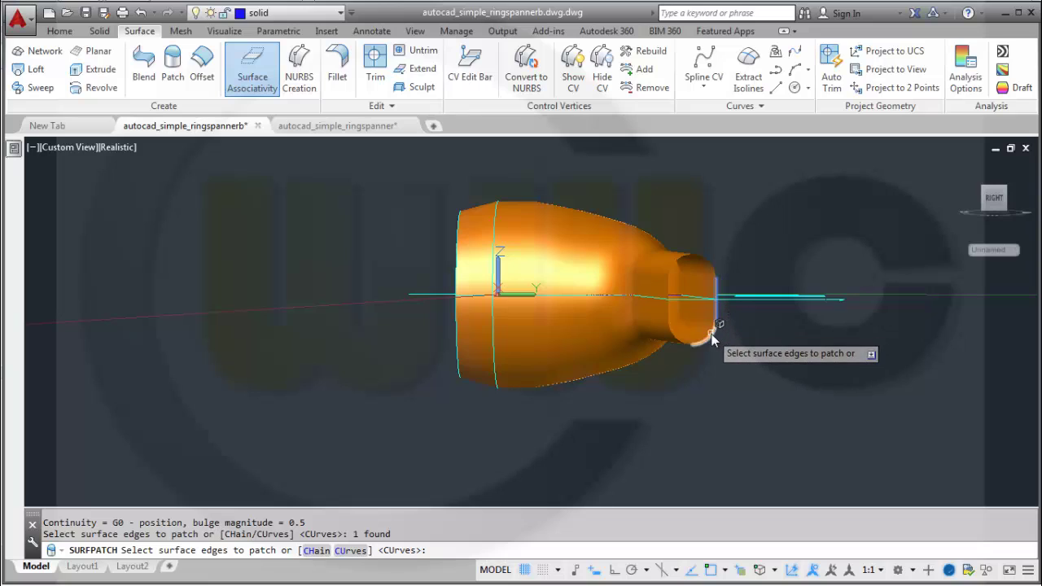
{"action": "left_click", "coordinate": [690, 336]}
{"action": "left_click", "coordinate": [678, 340]}
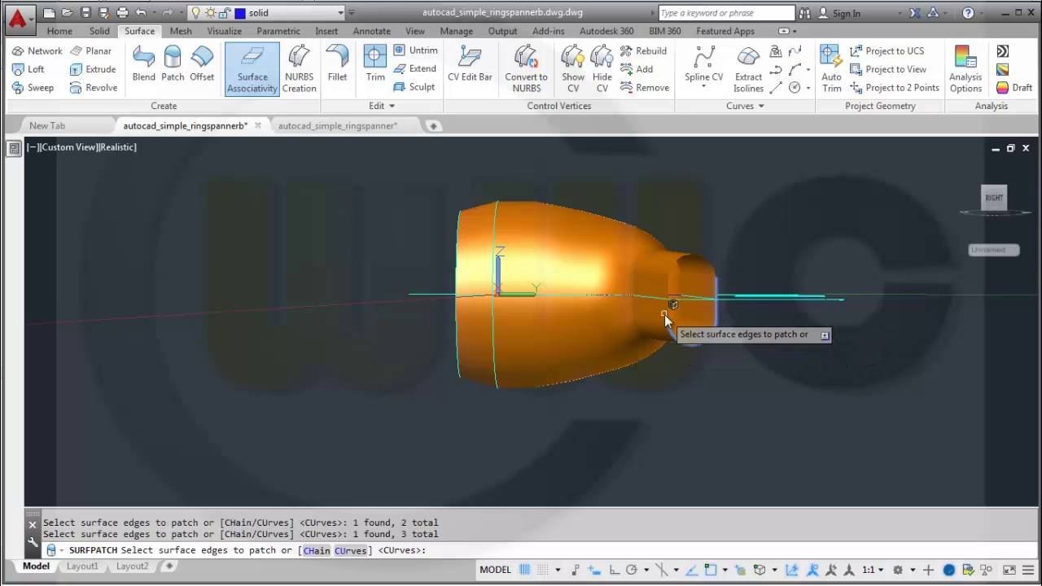
{"action": "left_click", "coordinate": [667, 311]}
{"action": "left_click", "coordinate": [672, 267]}
{"action": "left_click", "coordinate": [716, 277]}
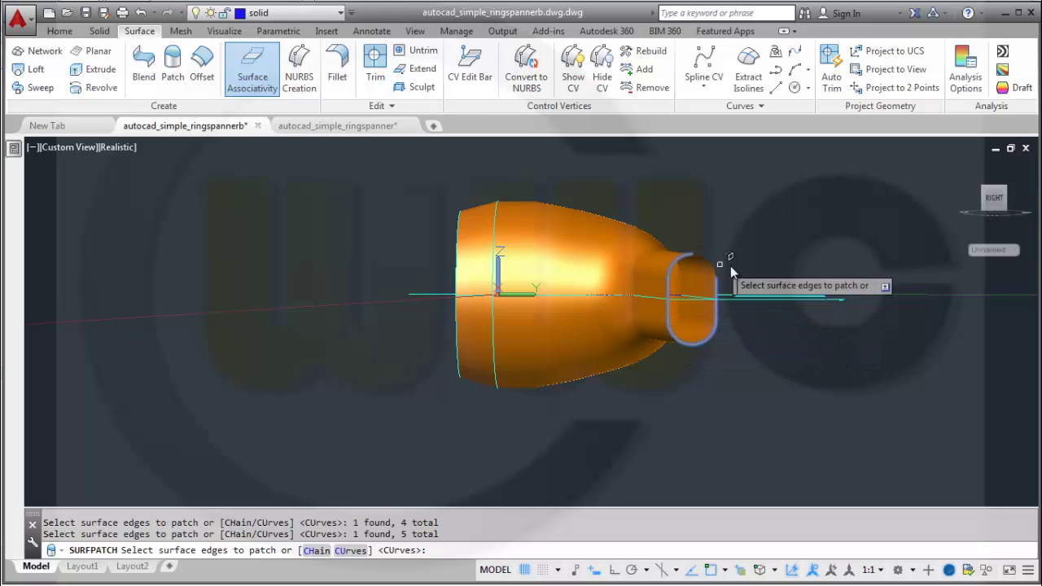
{"action": "right_click", "coordinate": [778, 228]}
{"action": "left_click", "coordinate": [810, 236]}
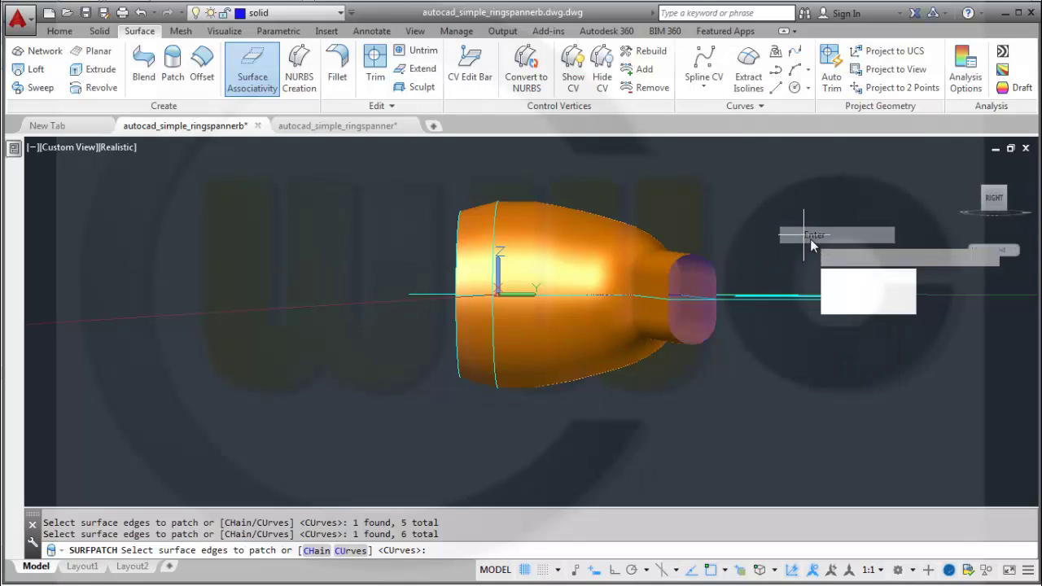
{"action": "key", "text": "Return"}
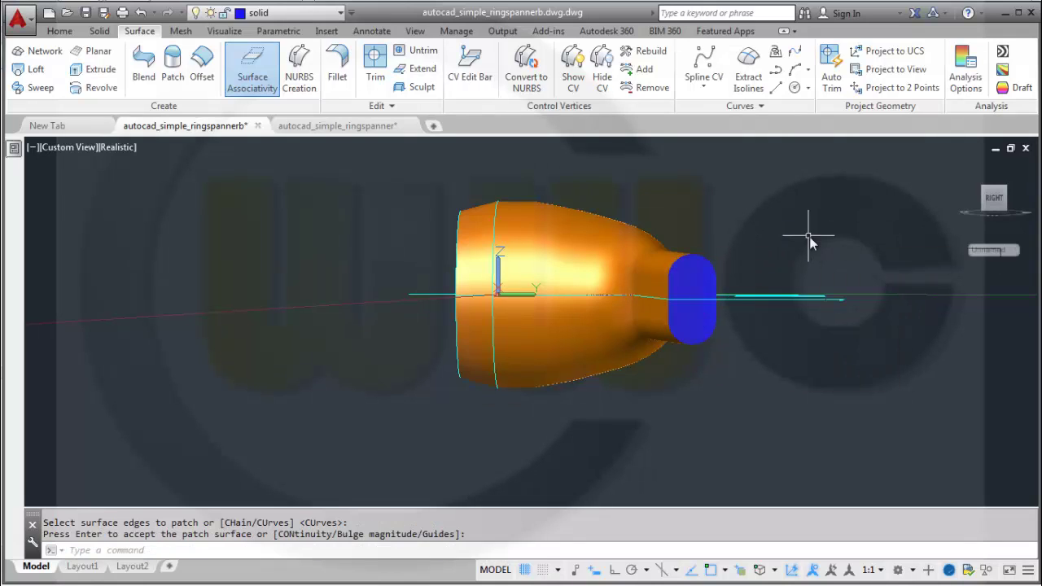
Step: Move the slot-shaped patch at the open end of the handle to the surfaces layer
{"action": "left_click", "coordinate": [684, 279]}
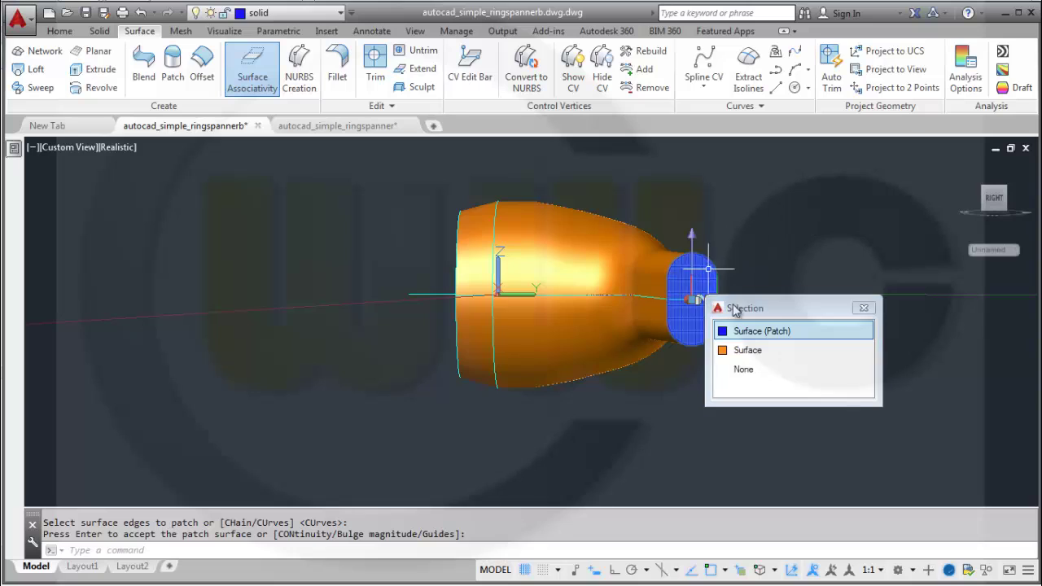
{"action": "left_click", "coordinate": [741, 330]}
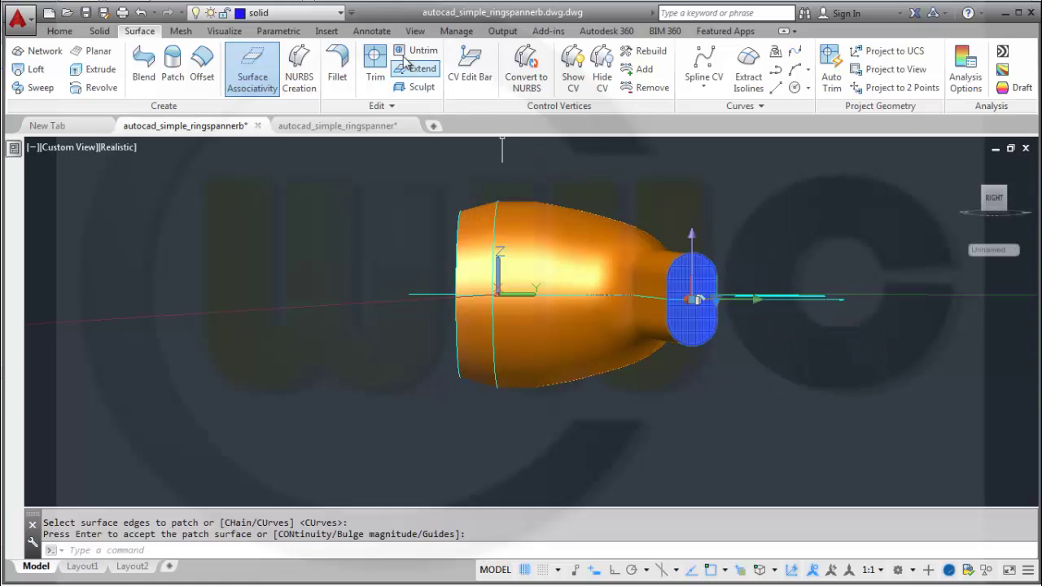
{"action": "left_click", "coordinate": [340, 13]}
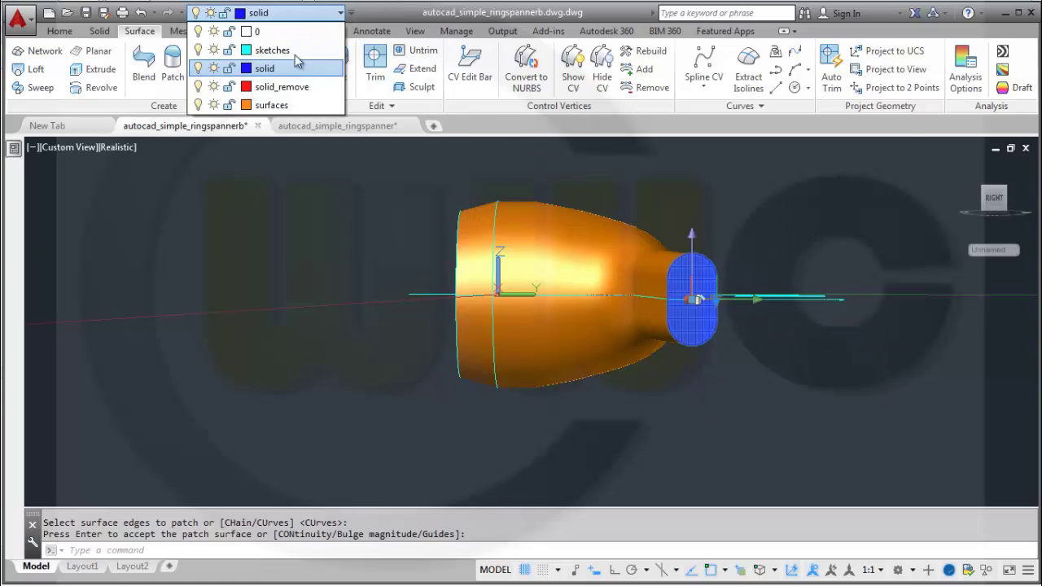
{"action": "left_click", "coordinate": [275, 105]}
{"action": "key", "text": "Escape"}
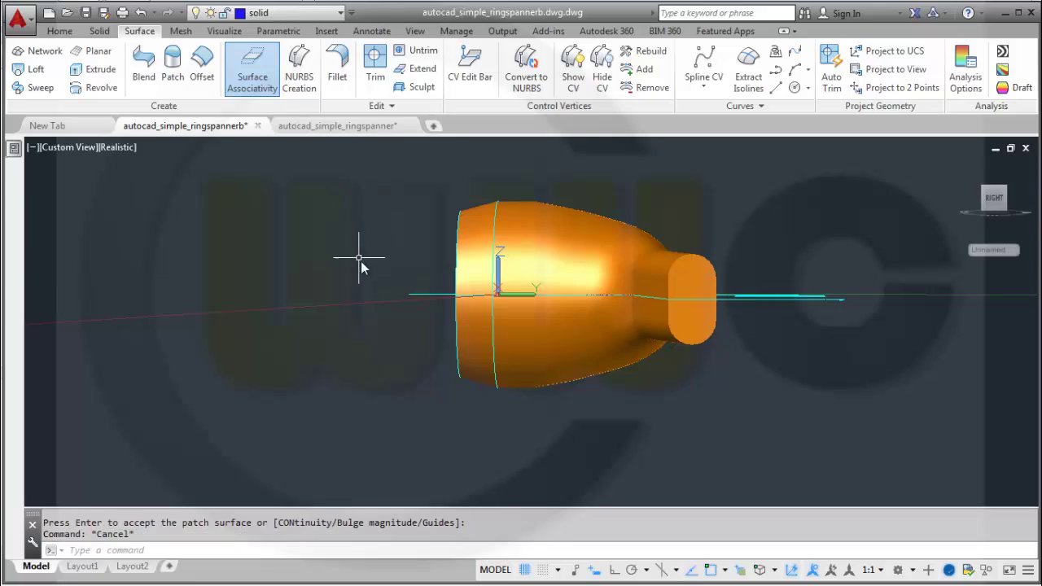
Step: Unite the ring-shaped front patch, the spanner surface and the handle-end patch, continuing the union operation on surfaces
{"action": "middle_click_drag", "start_coordinate": [361, 307], "coordinate": [575, 391], "text": "shift"}
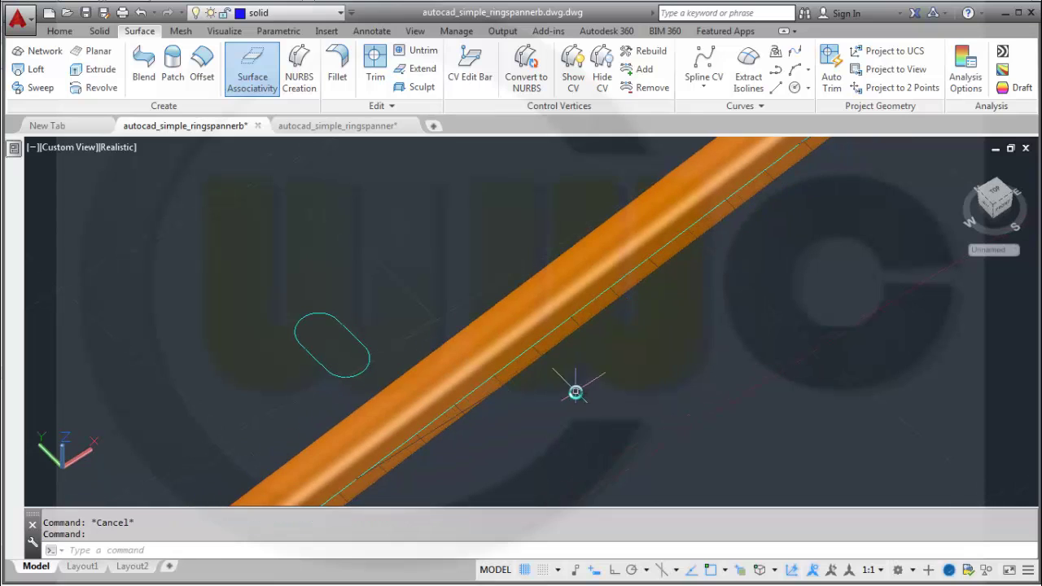
{"action": "scroll", "coordinate": [579, 385], "scroll_direction": "up", "scroll_amount": 3}
{"action": "scroll", "coordinate": [579, 385], "scroll_direction": "down", "scroll_amount": 5}
{"action": "middle_click_drag", "start_coordinate": [679, 351], "coordinate": [474, 414], "text": "shift"}
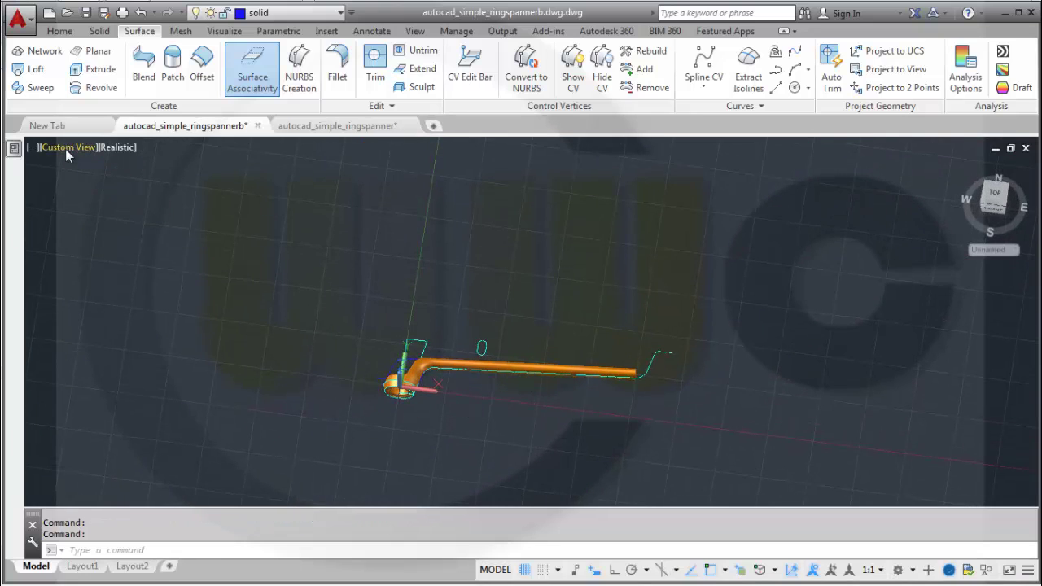
{"action": "left_click", "coordinate": [69, 147]}
{"action": "left_click", "coordinate": [73, 186]}
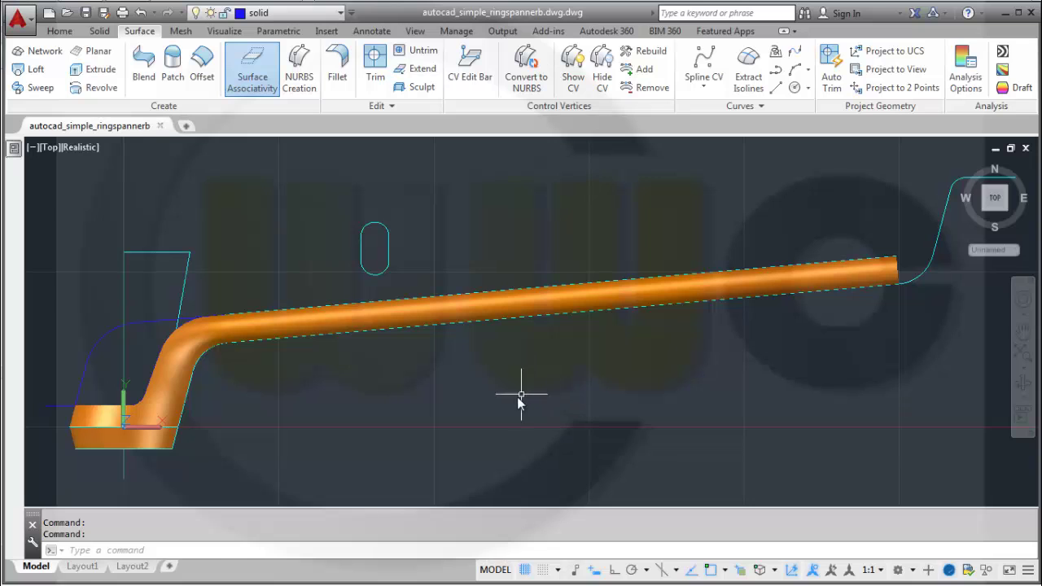
{"action": "middle_click_drag", "start_coordinate": [521, 396], "coordinate": [499, 349], "text": "shift"}
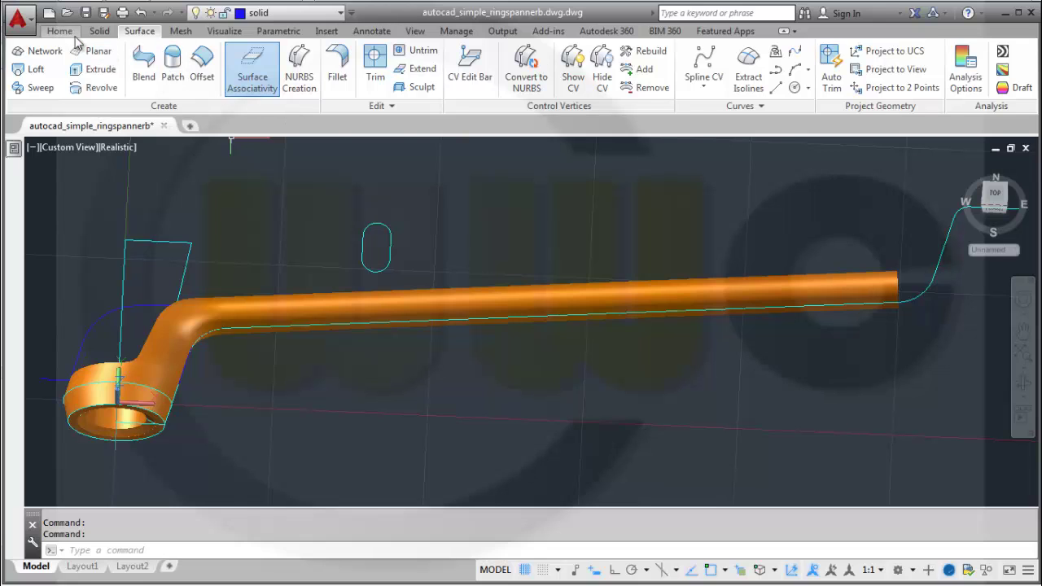
{"action": "left_click", "coordinate": [60, 30]}
{"action": "left_click", "coordinate": [179, 53]}
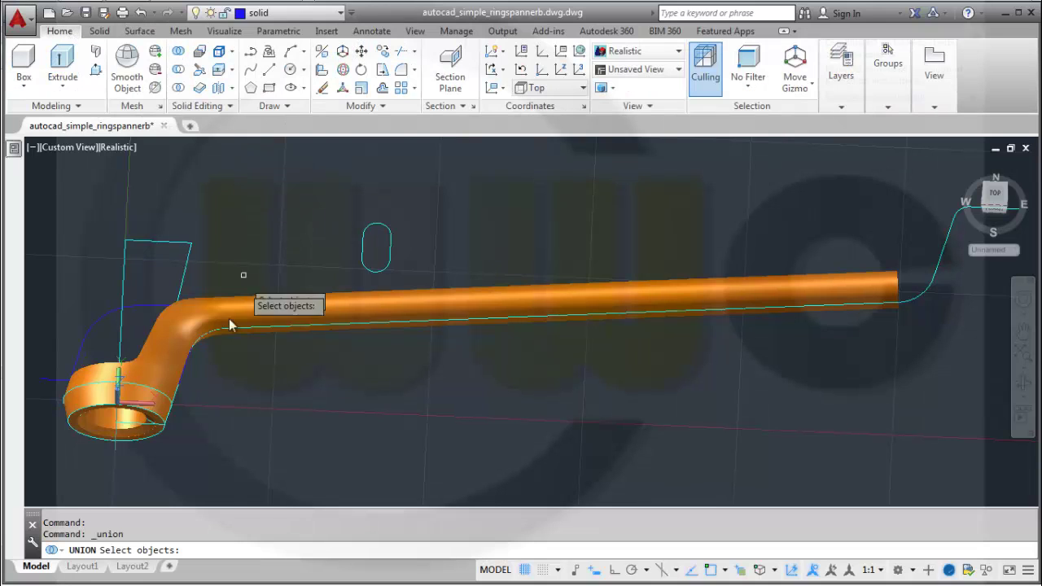
{"action": "left_click", "coordinate": [157, 430]}
{"action": "left_click", "coordinate": [179, 359]}
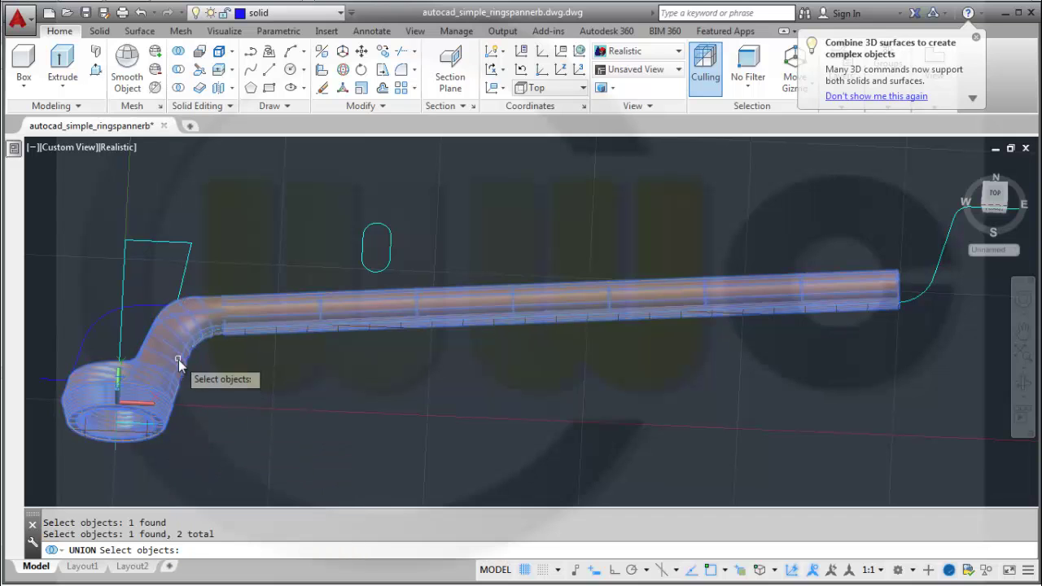
{"action": "middle_click_drag", "start_coordinate": [714, 449], "coordinate": [736, 411], "text": "shift"}
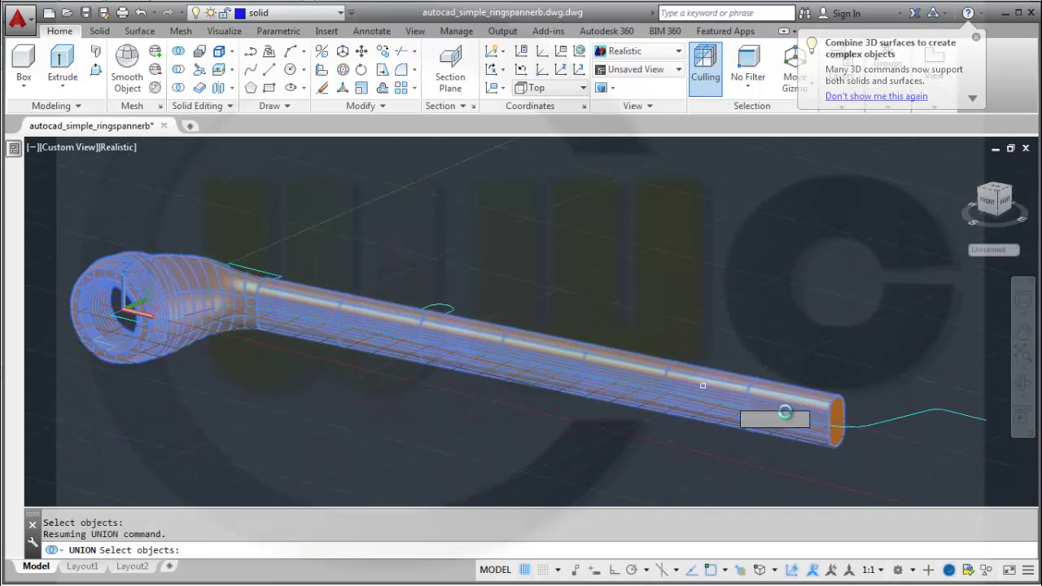
{"action": "left_click", "coordinate": [842, 418]}
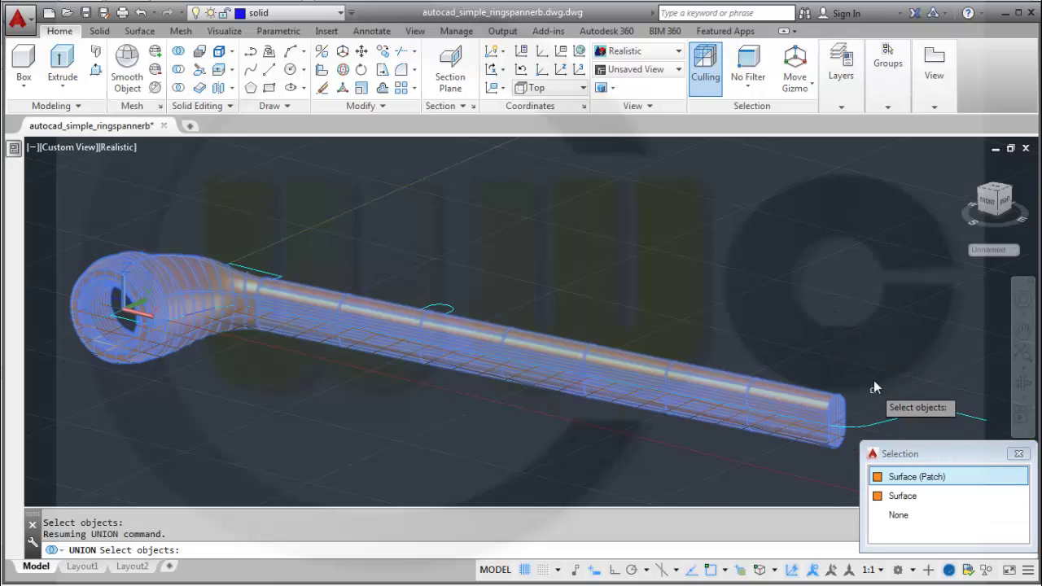
{"action": "key", "text": "Return"}
{"action": "key", "text": "Return"}
{"action": "left_click", "coordinate": [530, 282]}
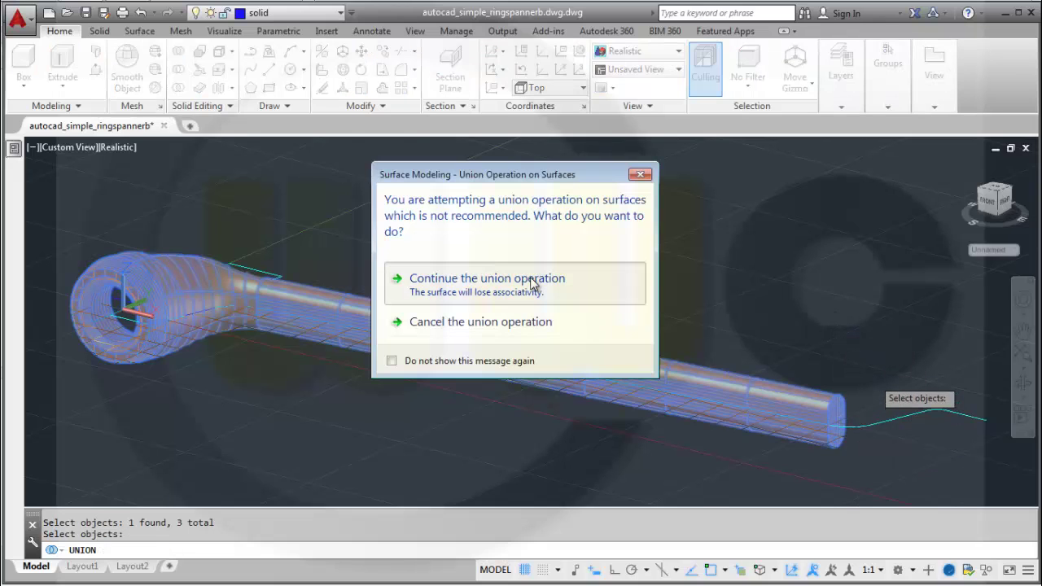
Step: Try to sculpt the united spanner surface into a solid
{"action": "mouse_move", "coordinate": [439, 381]}
{"action": "middle_mouse_down", "text": "shift"}
{"action": "mouse_move", "coordinate": [507, 342]}
{"action": "mouse_move", "coordinate": [510, 301]}
{"action": "mouse_move", "coordinate": [524, 403]}
{"action": "mouse_move", "coordinate": [521, 264]}
{"action": "mouse_move", "coordinate": [472, 356]}
{"action": "mouse_move", "coordinate": [447, 316]}
{"action": "mouse_move", "coordinate": [464, 340]}
{"action": "mouse_move", "coordinate": [455, 378]}
{"action": "middle_mouse_up", "text": "shift"}
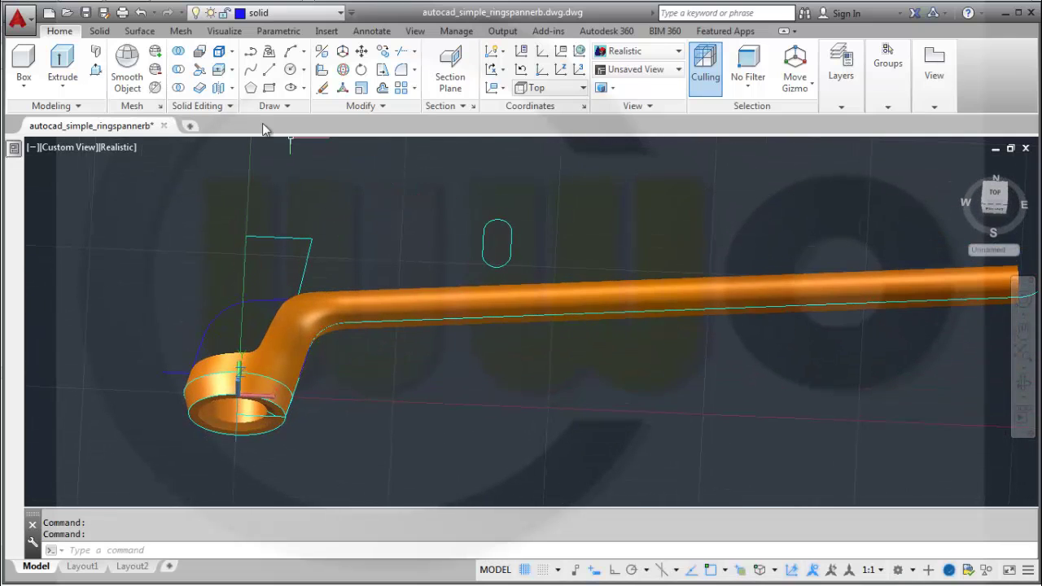
{"action": "left_click", "coordinate": [132, 33]}
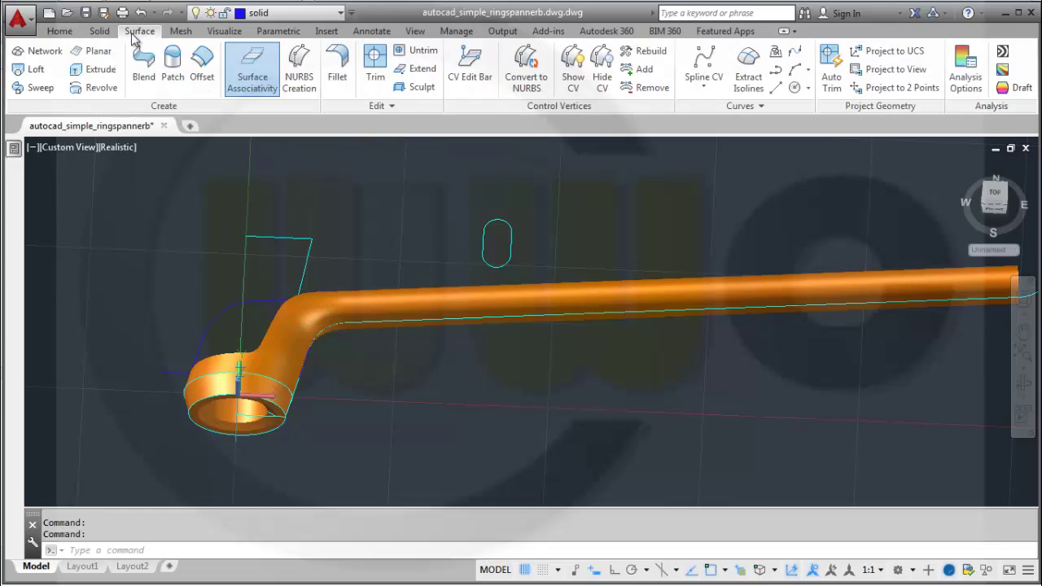
{"action": "left_click", "coordinate": [417, 89]}
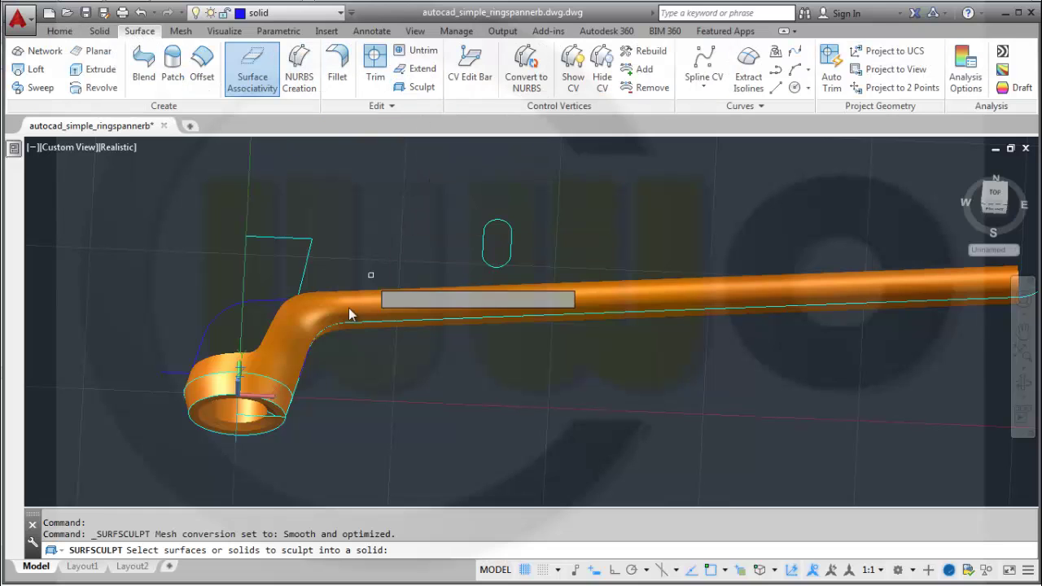
{"action": "left_click", "coordinate": [269, 391]}
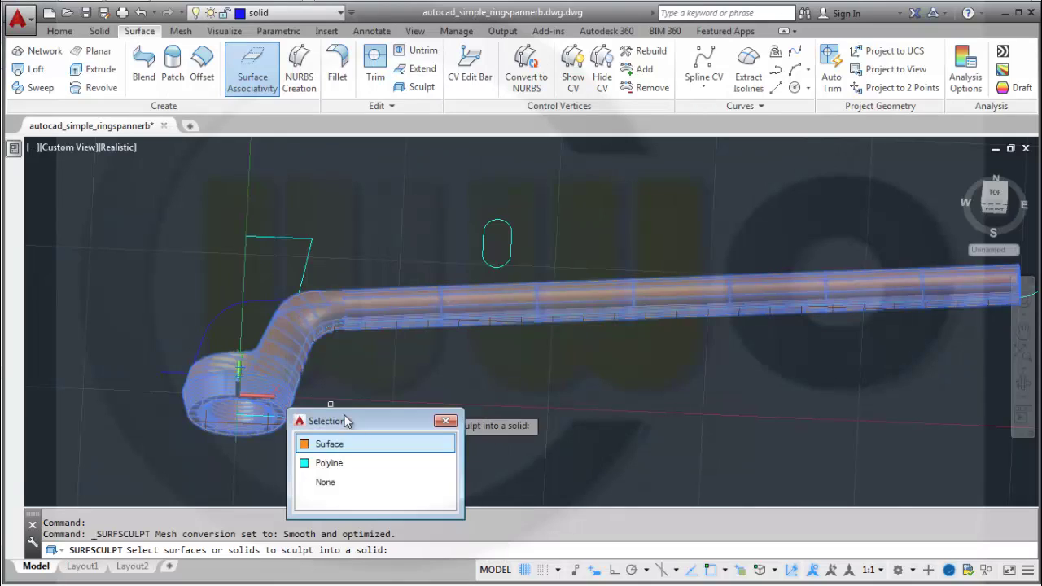
{"action": "left_click", "coordinate": [337, 443]}
{"action": "key", "text": "Return"}
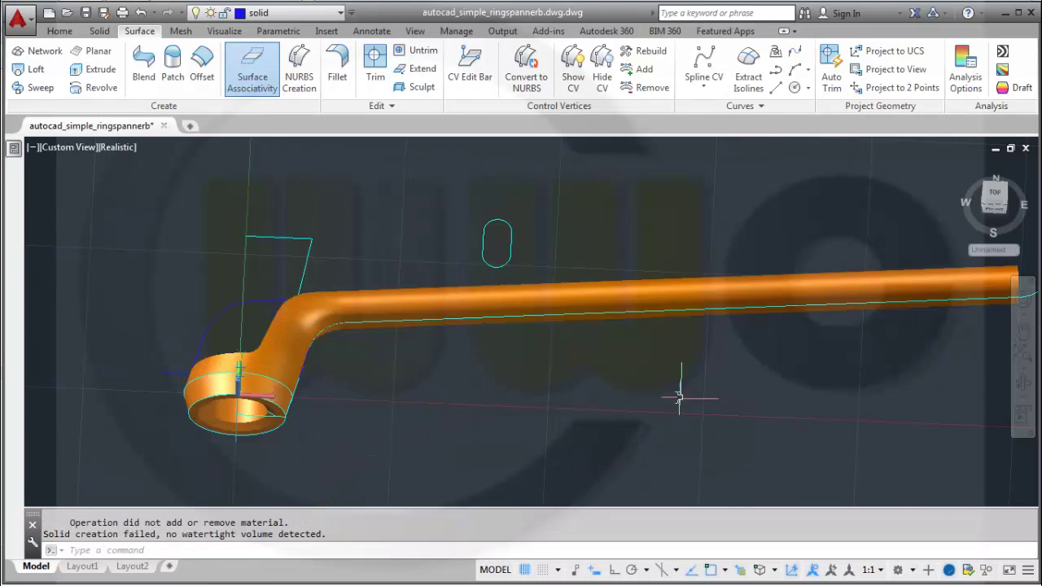
Step: Fillet the outer edges around the back of the ring head and its transition to the handle, using chain selection and a radius of 2
{"action": "scroll", "coordinate": [577, 379], "scroll_direction": "up", "scroll_amount": 3}
{"action": "middle_click_drag", "start_coordinate": [381, 333], "coordinate": [550, 375]}
{"action": "scroll", "coordinate": [587, 330], "scroll_direction": "up", "scroll_amount": 3}
{"action": "scroll", "coordinate": [591, 311], "scroll_direction": "down", "scroll_amount": 6}
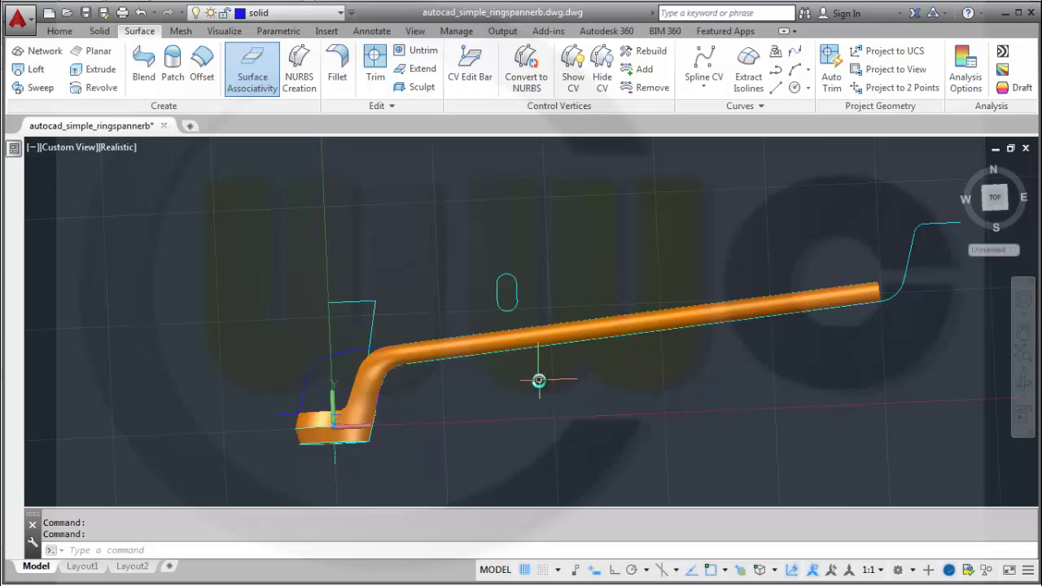
{"action": "middle_click_drag", "start_coordinate": [496, 381], "coordinate": [666, 247], "text": "shift"}
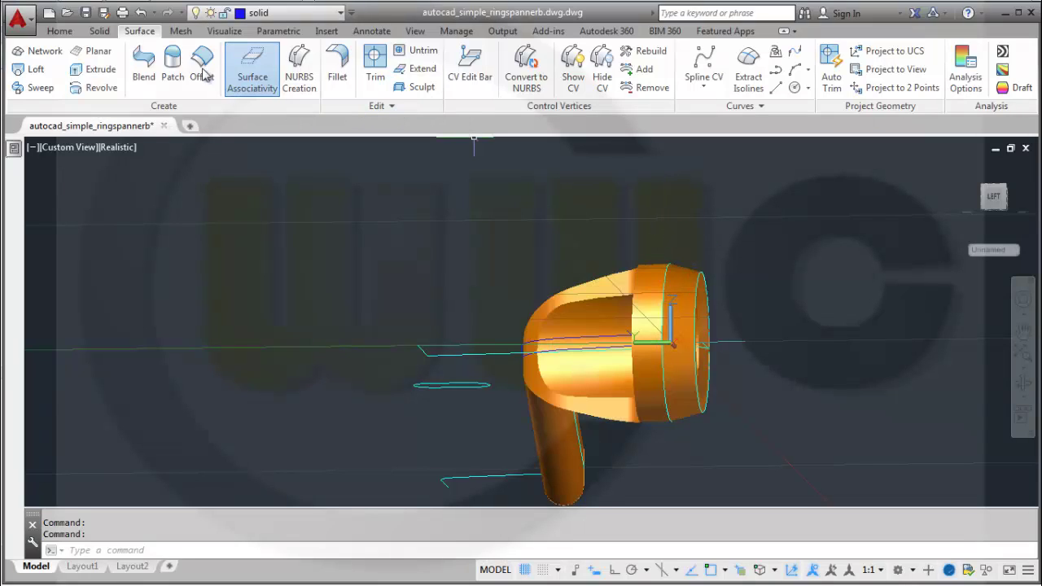
{"action": "left_click", "coordinate": [99, 31]}
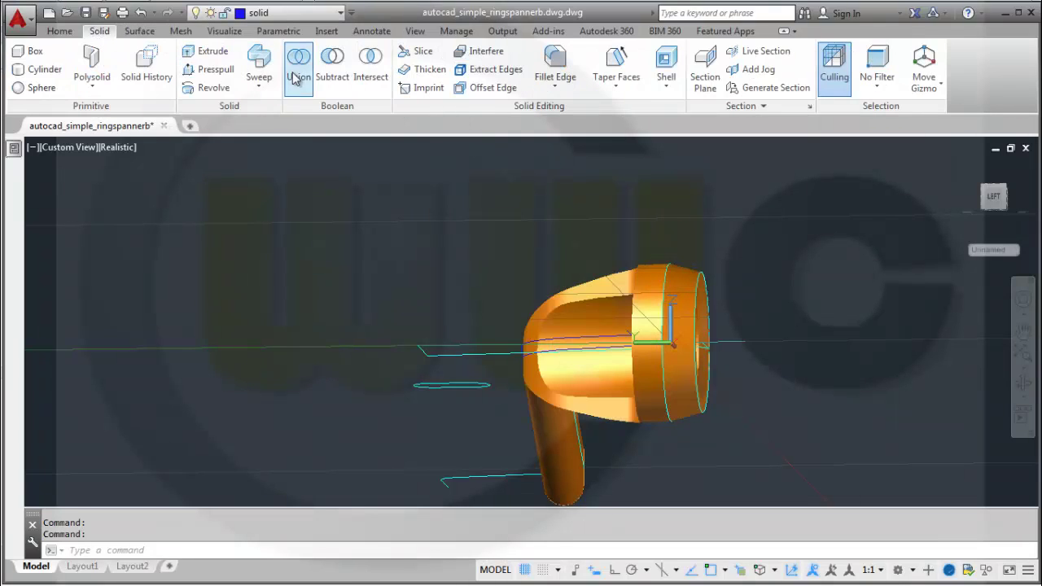
{"action": "left_click", "coordinate": [555, 67]}
{"action": "right_click", "coordinate": [631, 202]}
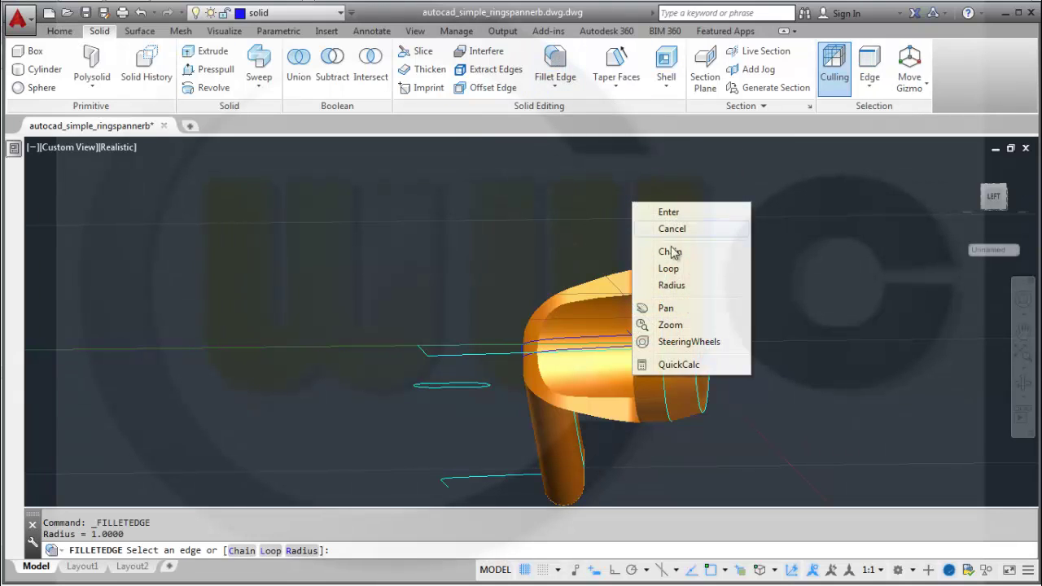
{"action": "left_click", "coordinate": [673, 249]}
{"action": "right_click", "coordinate": [688, 213]}
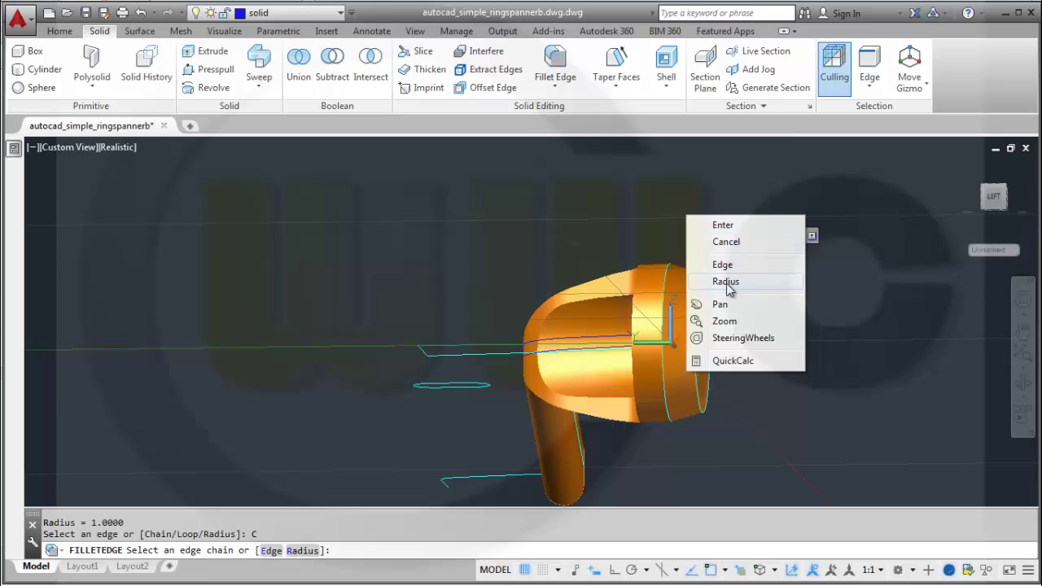
{"action": "left_click", "coordinate": [726, 280]}
{"action": "key", "text": "Return"}
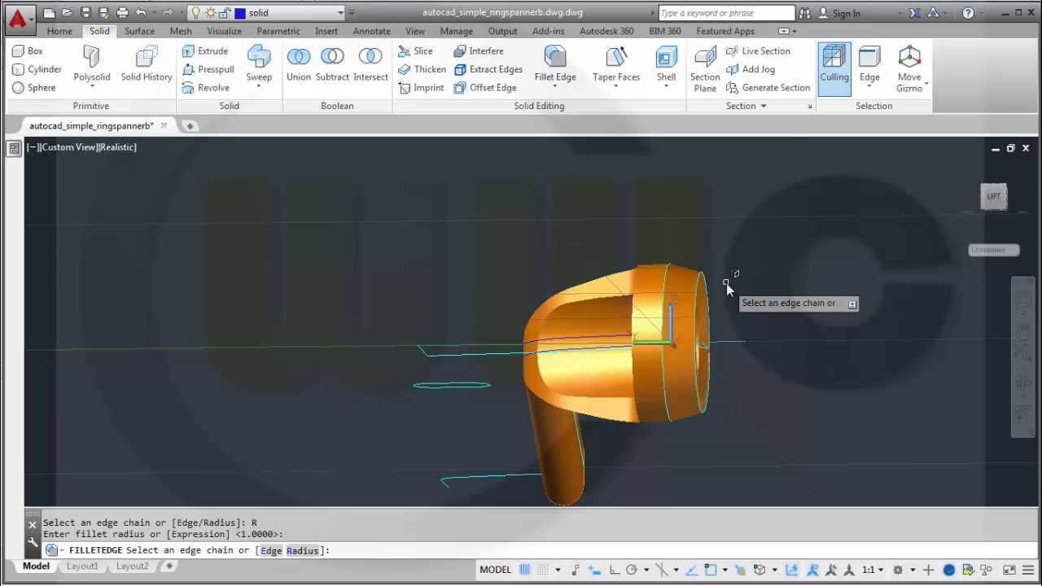
{"action": "right_click", "coordinate": [726, 283]}
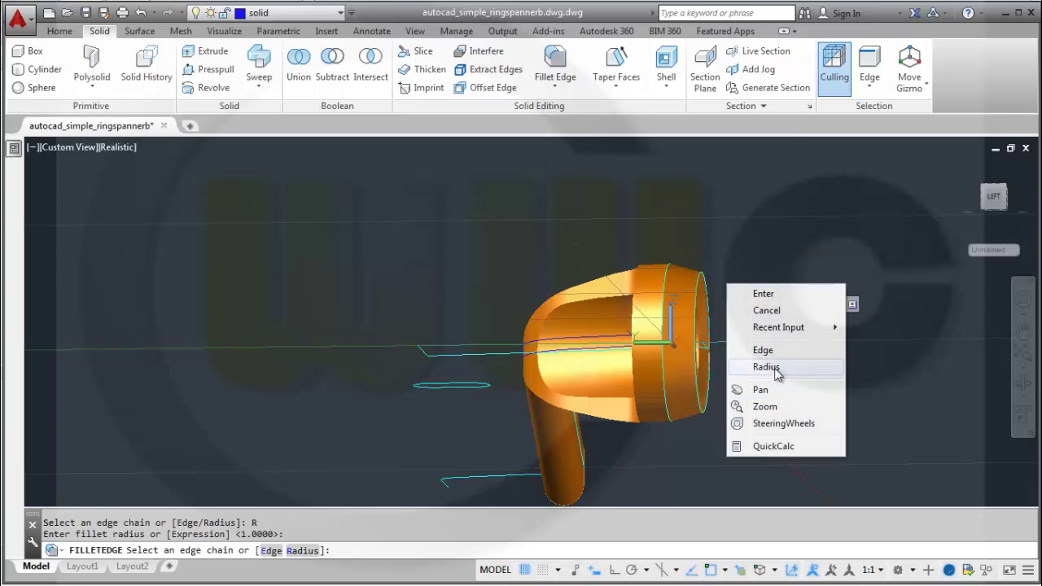
{"action": "left_click", "coordinate": [774, 368]}
{"action": "type", "text": "2"}
{"action": "key", "text": "Return"}
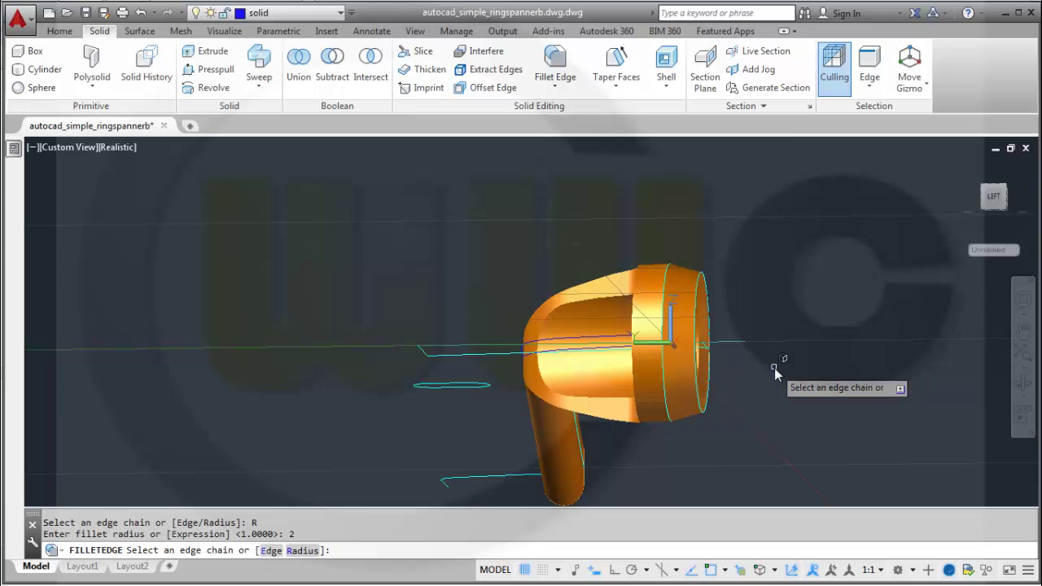
{"action": "scroll", "coordinate": [522, 285], "scroll_direction": "up", "scroll_amount": 2}
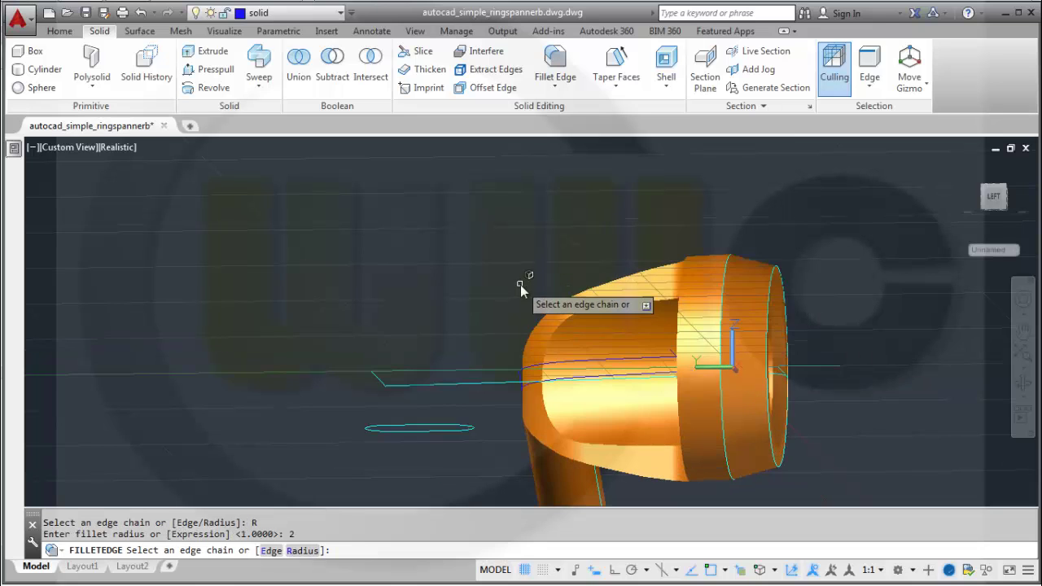
{"action": "middle_click_drag", "start_coordinate": [521, 282], "coordinate": [570, 233], "text": "shift"}
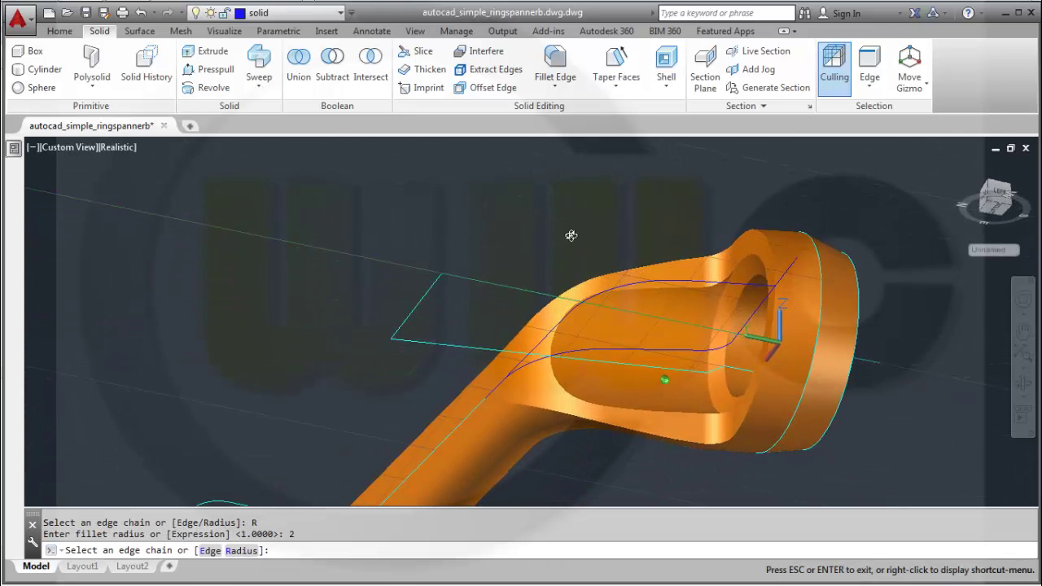
{"action": "left_click", "coordinate": [566, 417]}
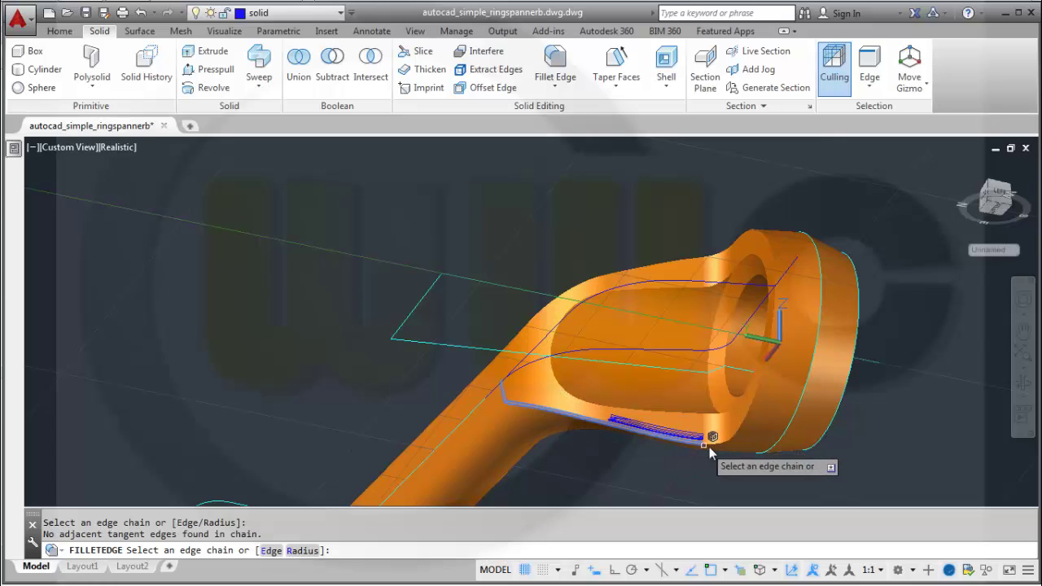
{"action": "left_click", "coordinate": [756, 409]}
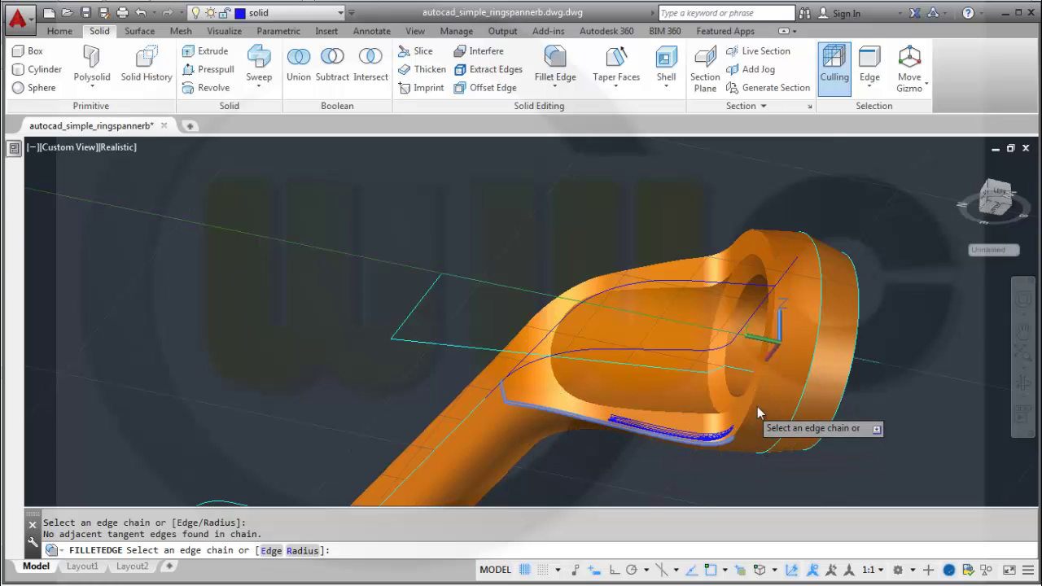
{"action": "left_click", "coordinate": [772, 245]}
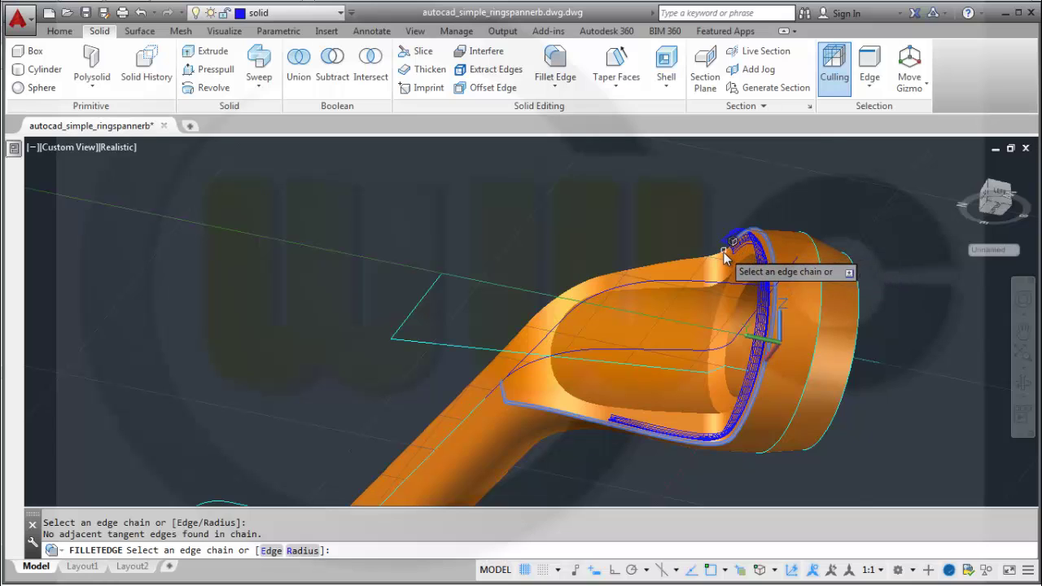
{"action": "left_click", "coordinate": [669, 258]}
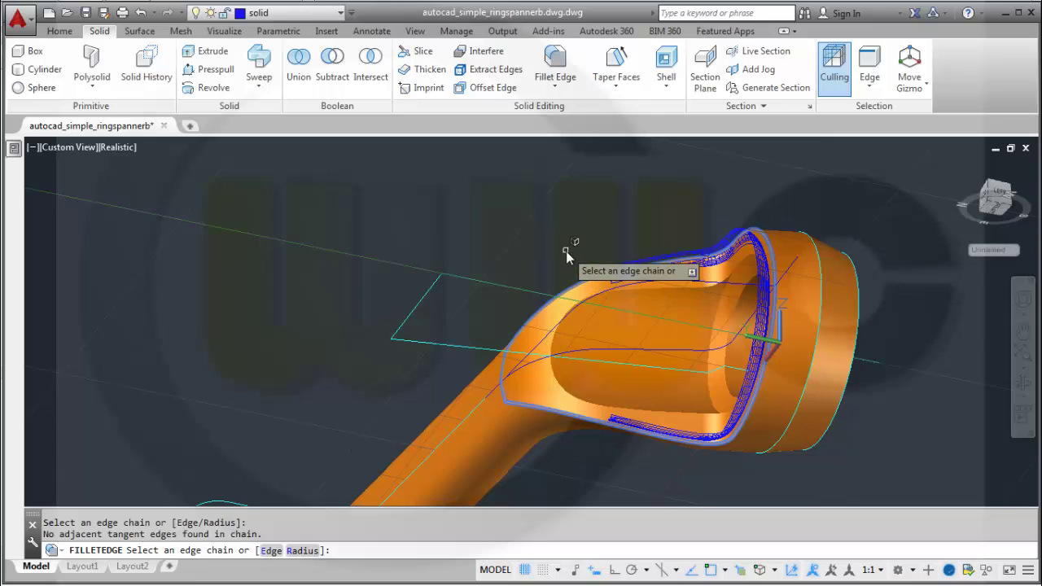
{"action": "right_click", "coordinate": [566, 251]}
{"action": "left_click", "coordinate": [616, 261]}
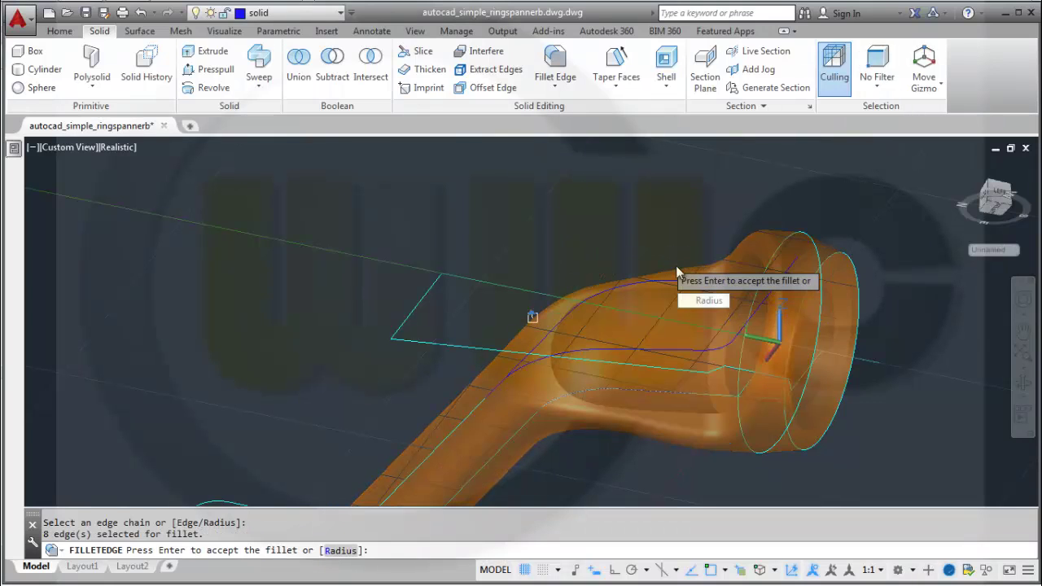
{"action": "key", "text": "Return"}
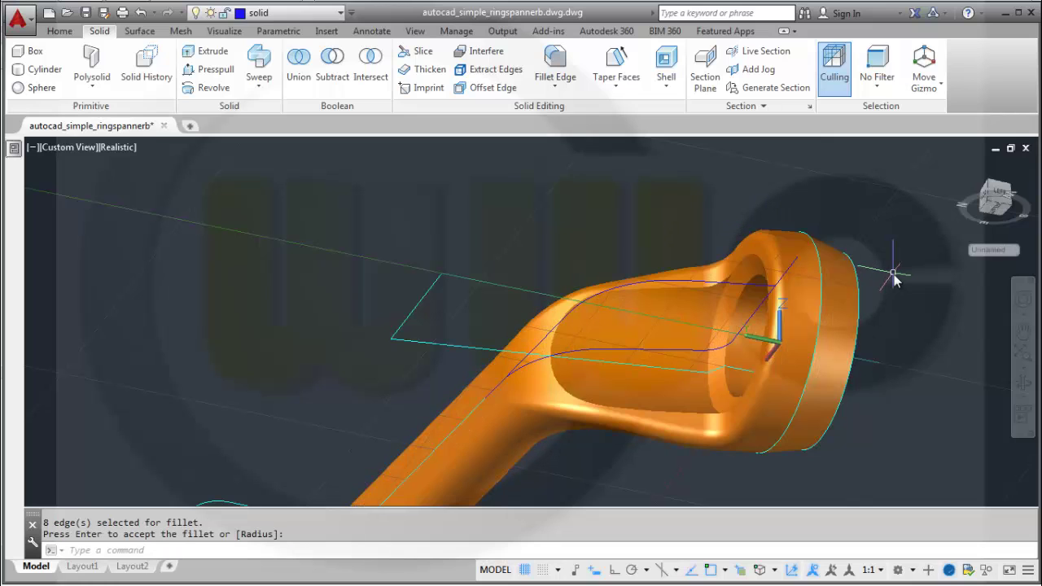
Step: Fillet the edge chain around the recess between the handle and the ring head with a radius of 1
{"action": "left_click", "coordinate": [556, 65]}
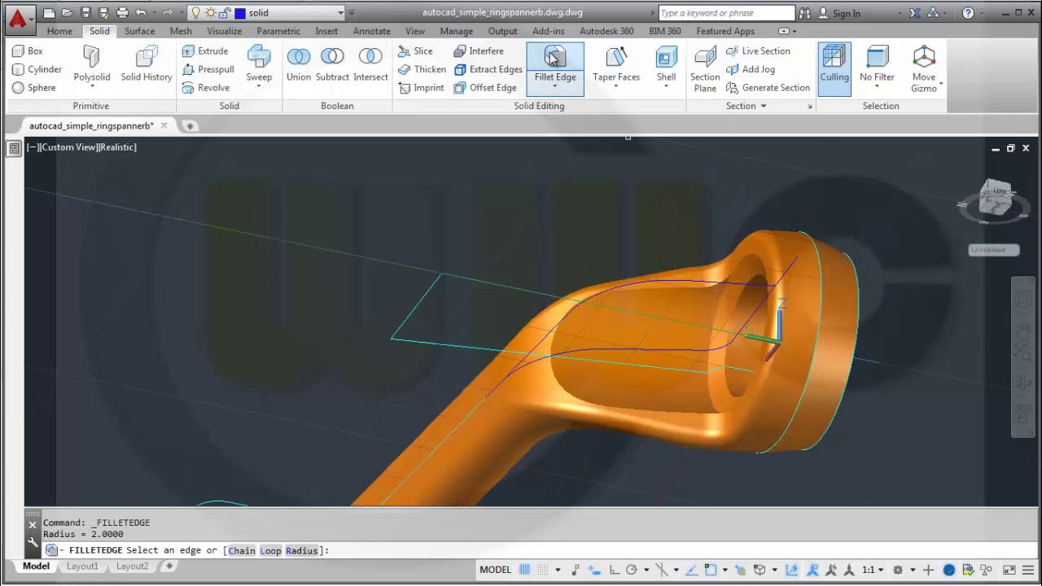
{"action": "right_click", "coordinate": [615, 188]}
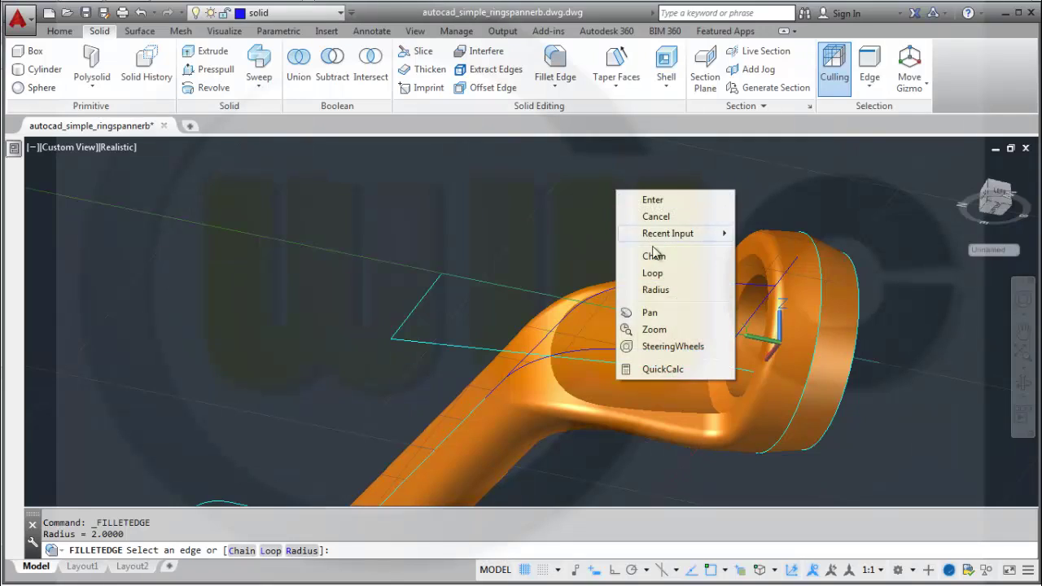
{"action": "left_click", "coordinate": [664, 252]}
{"action": "right_click", "coordinate": [635, 211]}
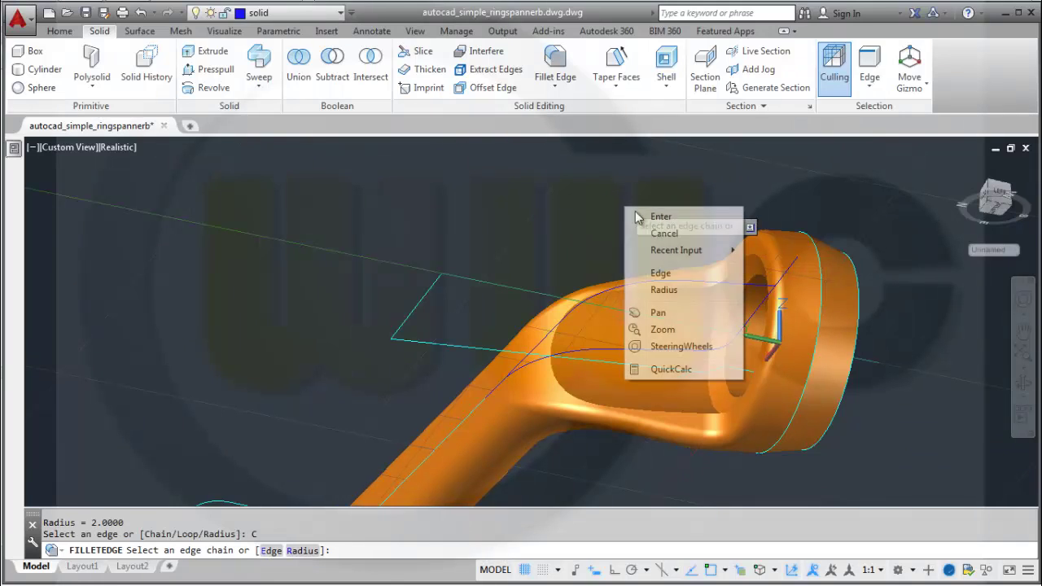
{"action": "left_click", "coordinate": [661, 291]}
{"action": "type", "text": "1"}
{"action": "key", "text": "Return"}
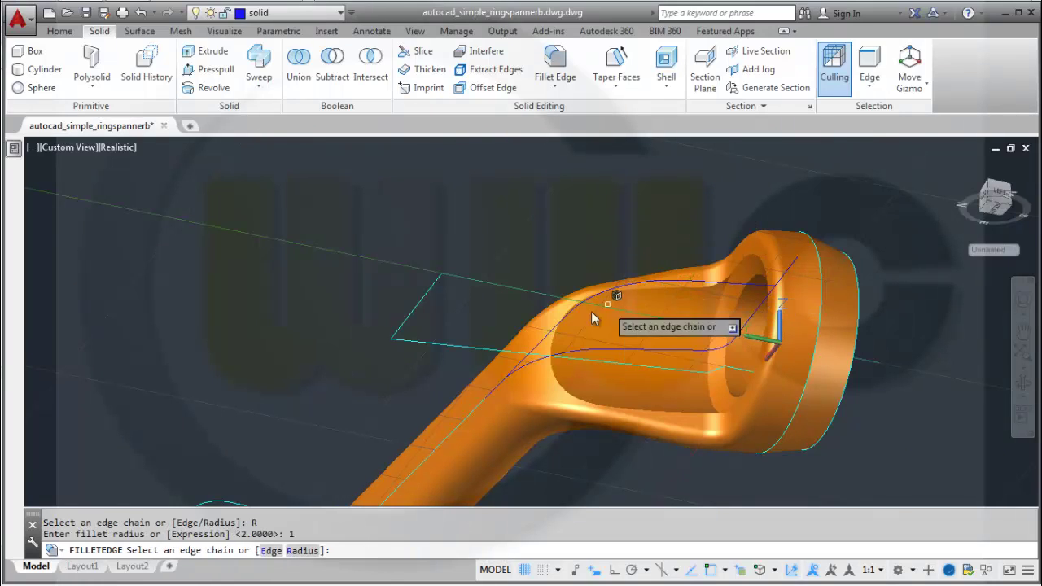
{"action": "left_click", "coordinate": [553, 341]}
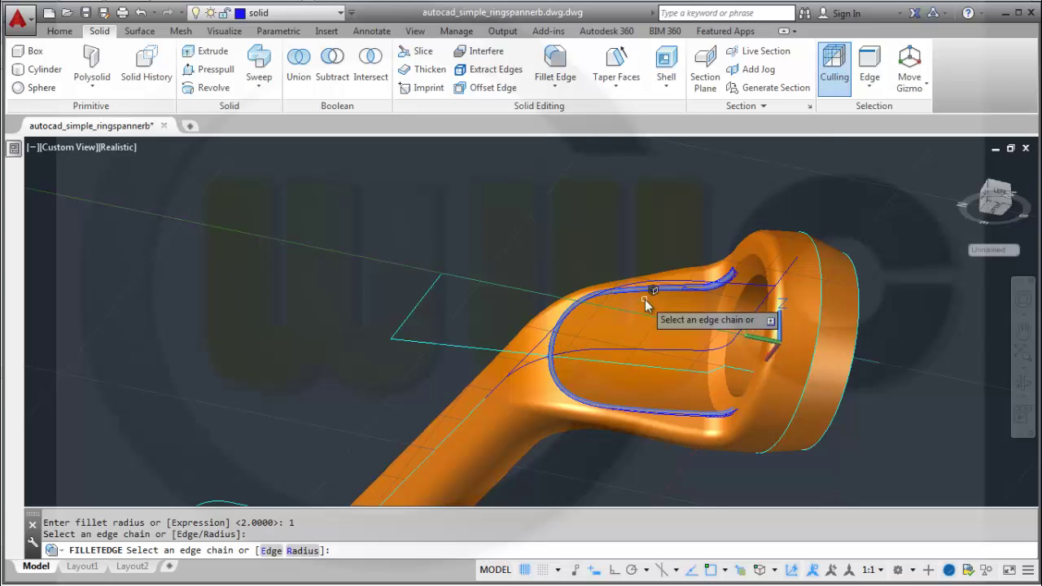
{"action": "right_click", "coordinate": [723, 198]}
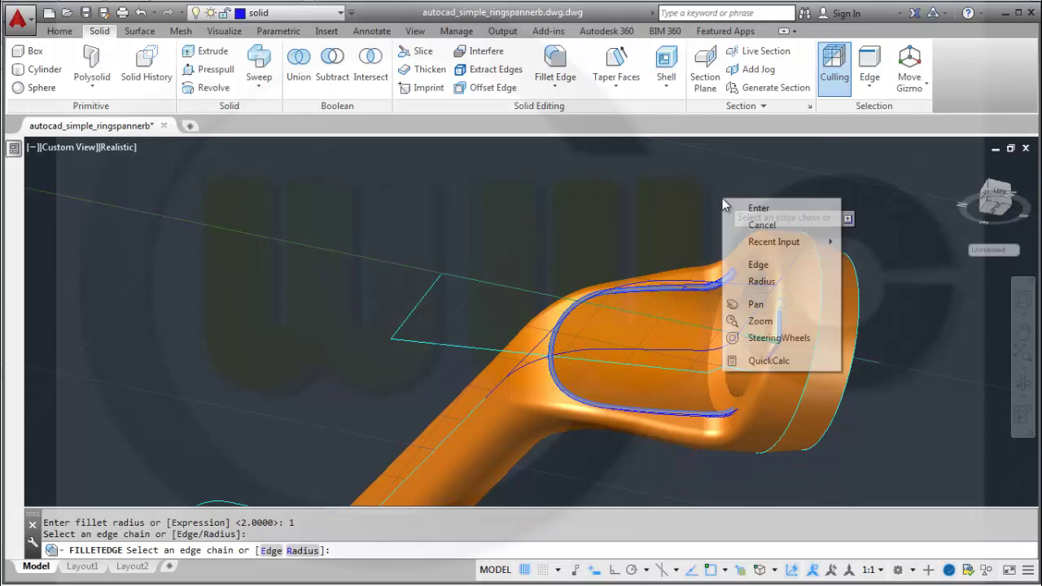
{"action": "left_click", "coordinate": [759, 208]}
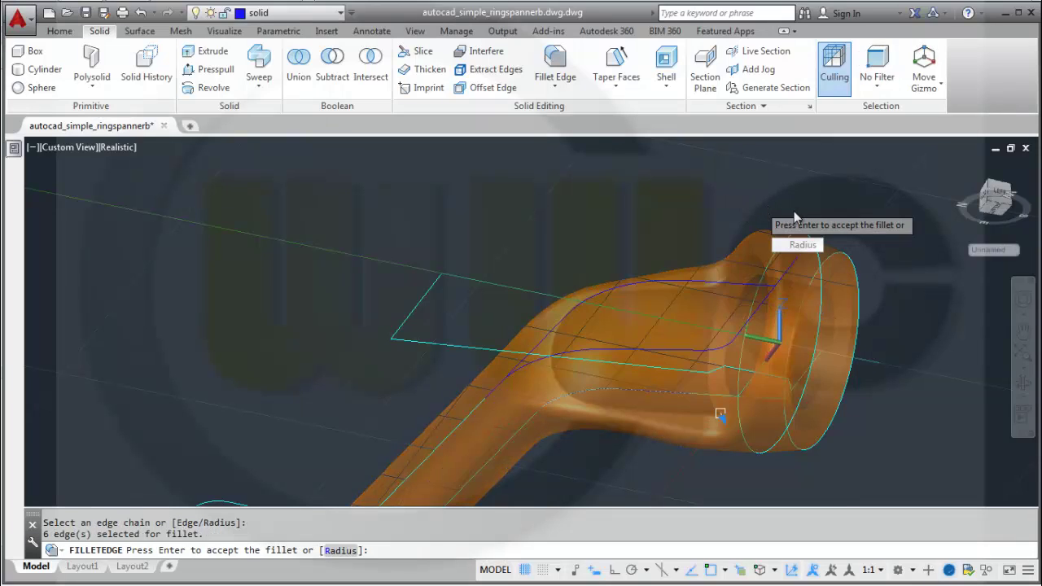
{"action": "key", "text": "Return"}
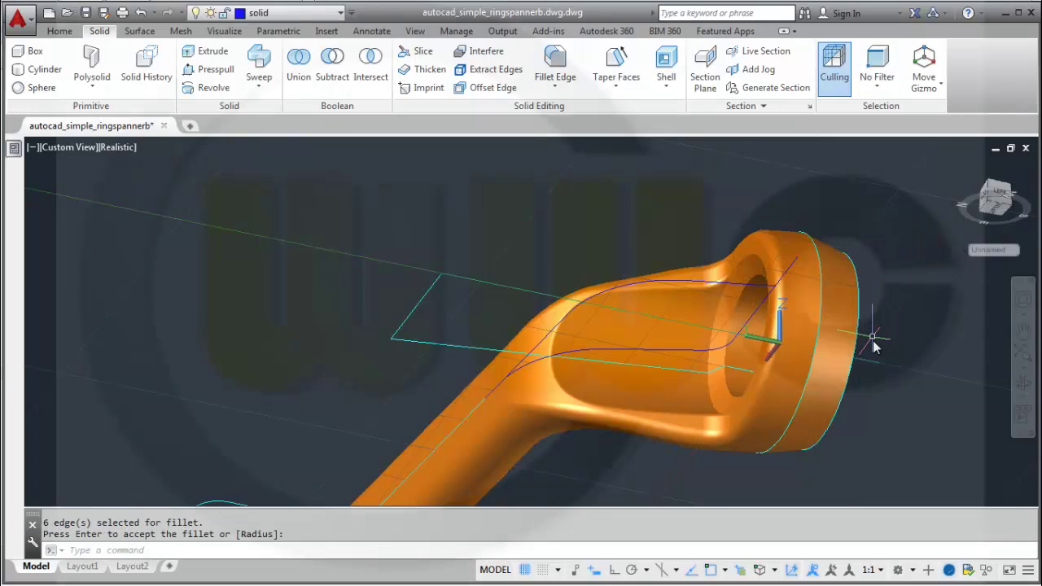
Step: Switch the model's visual style to 2D Wireframe
{"action": "middle_click_drag", "start_coordinate": [872, 346], "coordinate": [617, 353], "text": "shift"}
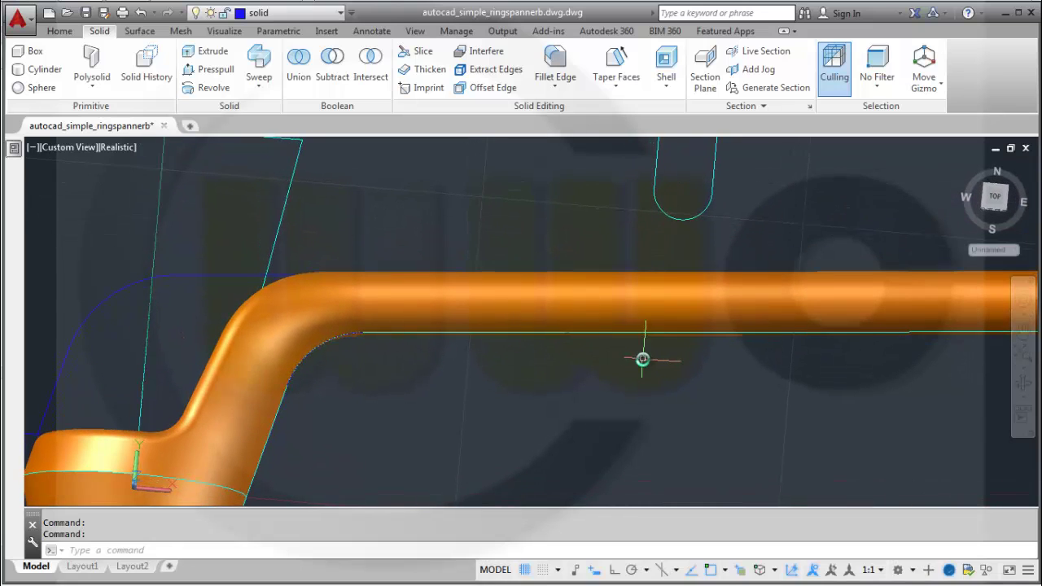
{"action": "scroll", "coordinate": [644, 357], "scroll_direction": "up", "scroll_amount": 1}
{"action": "scroll", "coordinate": [662, 367], "scroll_direction": "down", "scroll_amount": 5}
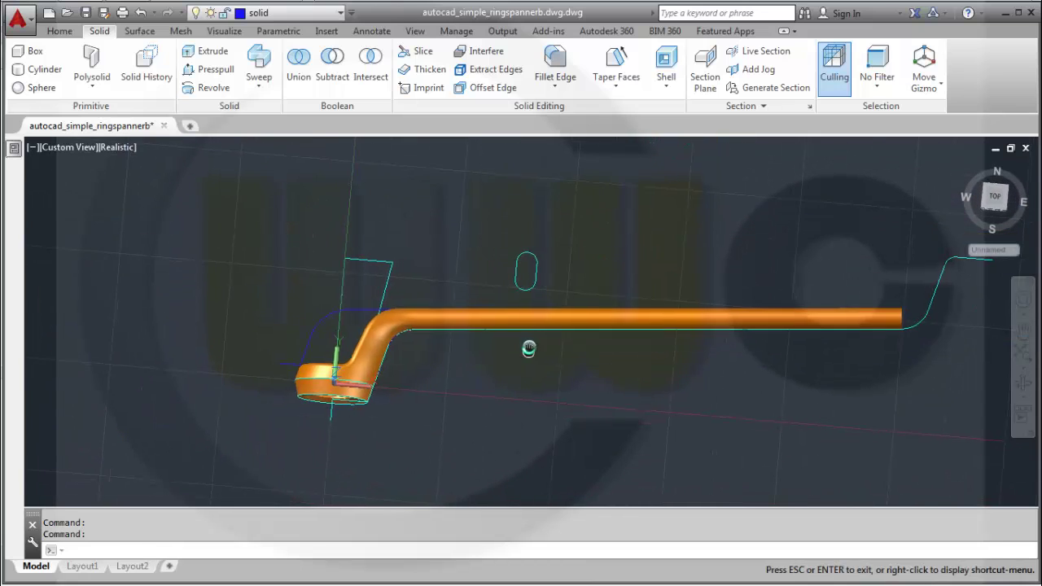
{"action": "middle_click_drag", "start_coordinate": [528, 349], "coordinate": [552, 367], "text": "shift"}
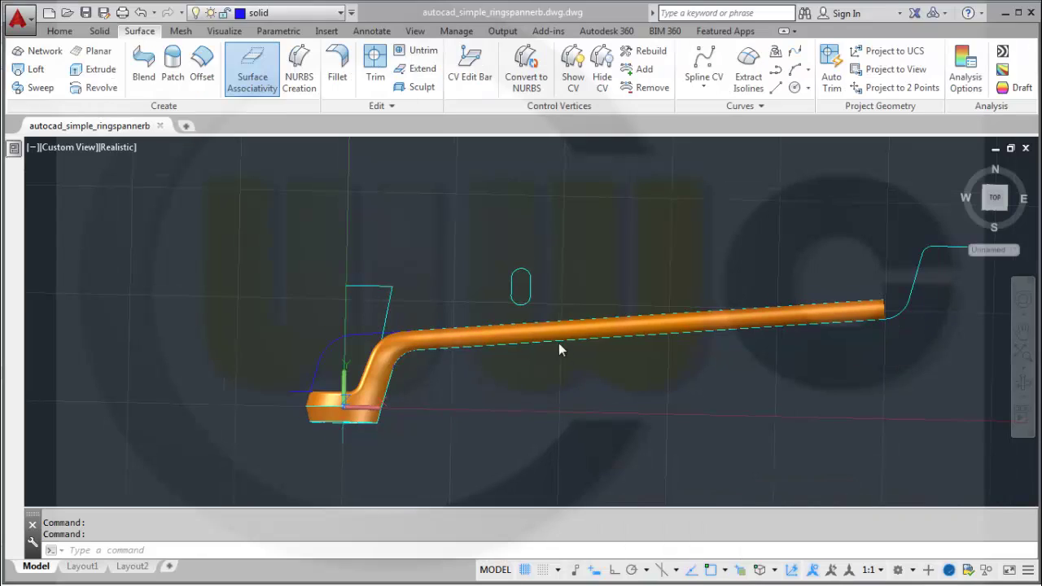
{"action": "left_click", "coordinate": [114, 148]}
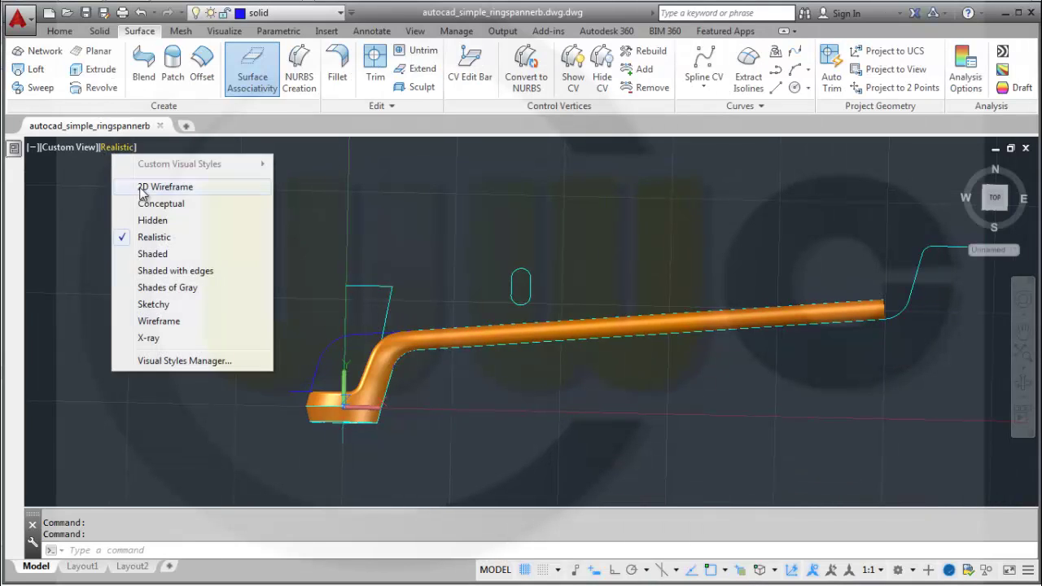
{"action": "left_click", "coordinate": [139, 187]}
{"action": "scroll", "coordinate": [494, 318], "scroll_direction": "down", "scroll_amount": 2}
{"action": "scroll", "coordinate": [512, 302], "scroll_direction": "up", "scroll_amount": 5}
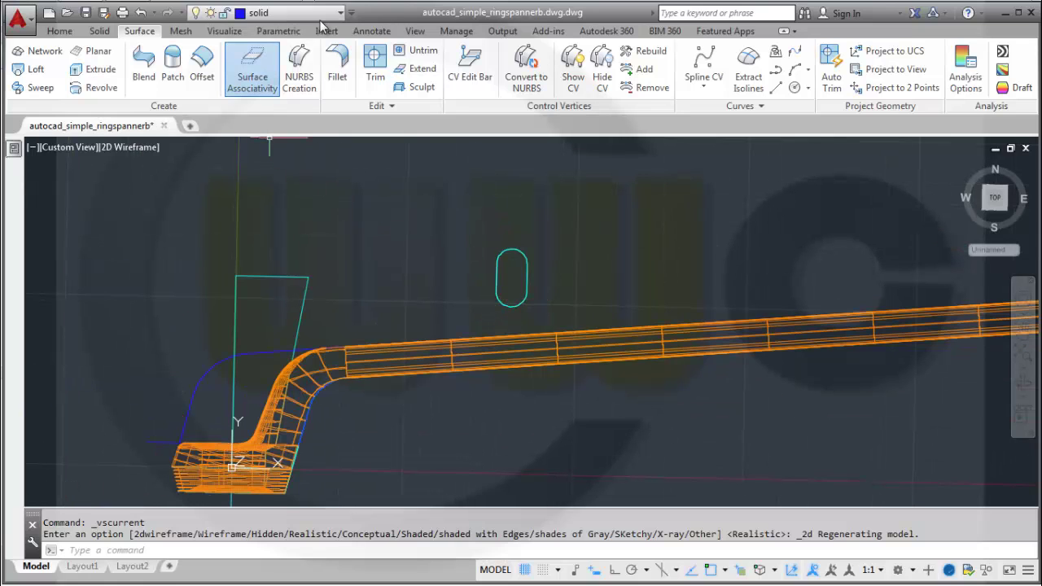
Step: Turn off the surfaces layer, leaving the solid layer current
{"action": "left_click", "coordinate": [253, 13]}
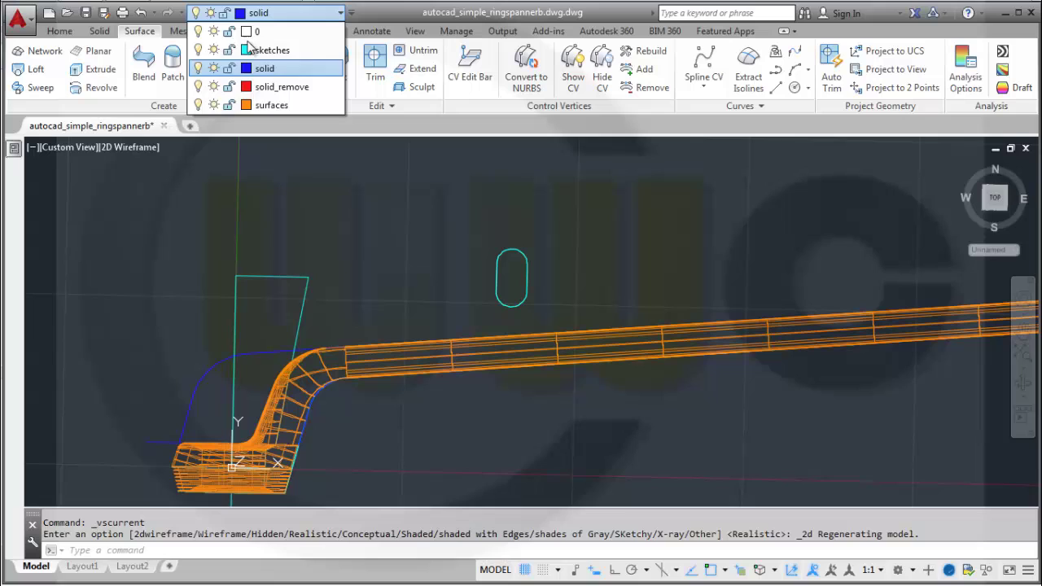
{"action": "left_click", "coordinate": [198, 105]}
{"action": "left_click", "coordinate": [694, 282]}
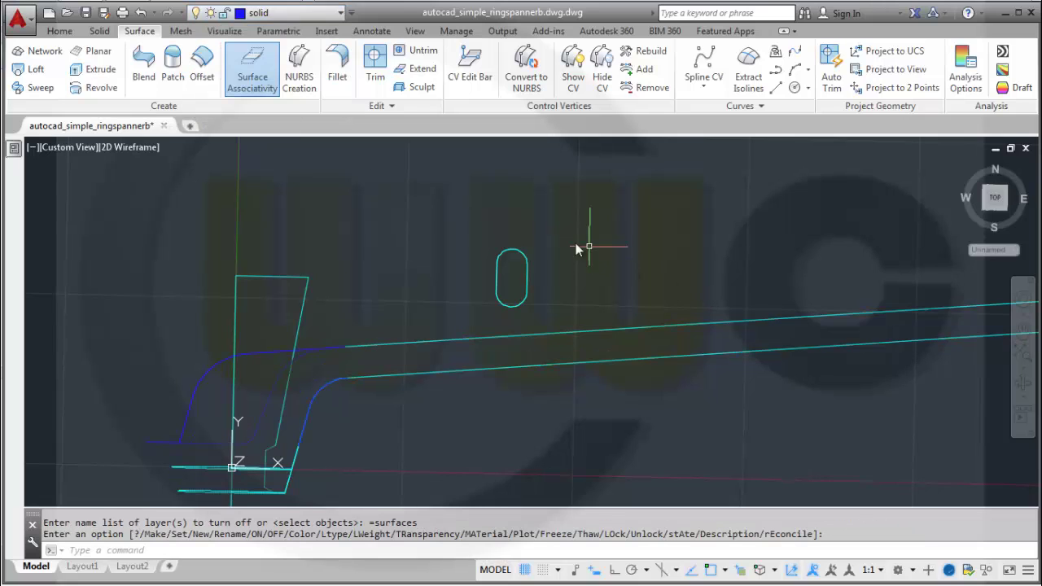
Step: Draw a line joining the midpoints of the handle's two long edge lines, and turn the surfaces layer back on
{"action": "left_click", "coordinate": [96, 32]}
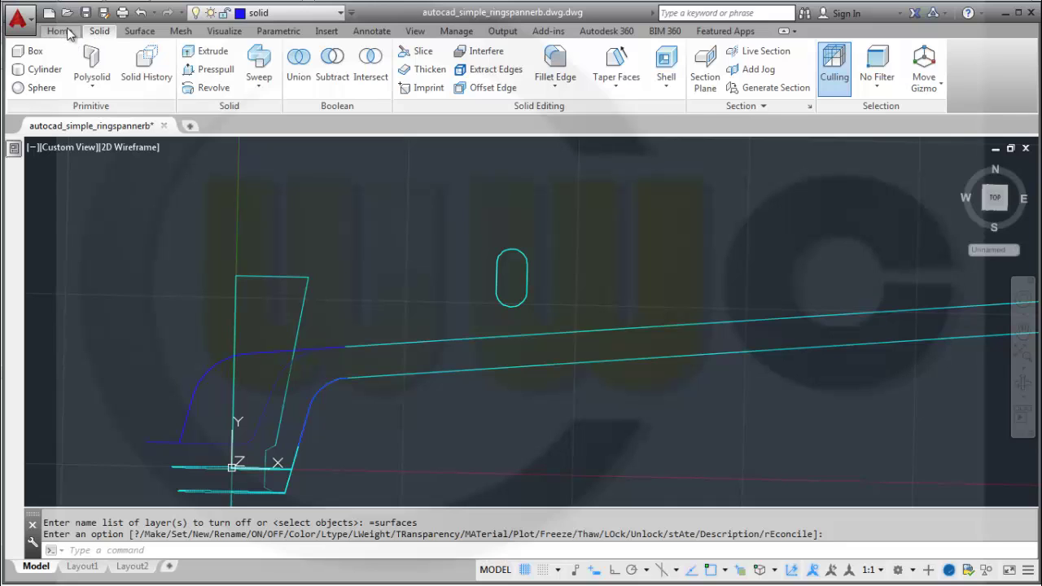
{"action": "left_click", "coordinate": [60, 31]}
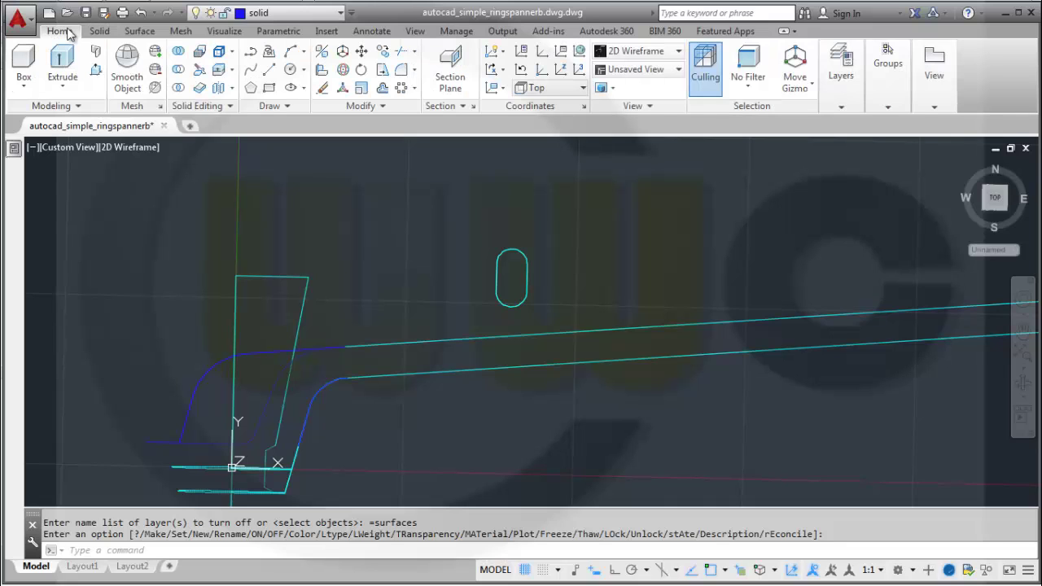
{"action": "left_click", "coordinate": [268, 72]}
{"action": "right_click", "coordinate": [776, 261], "text": "shift"}
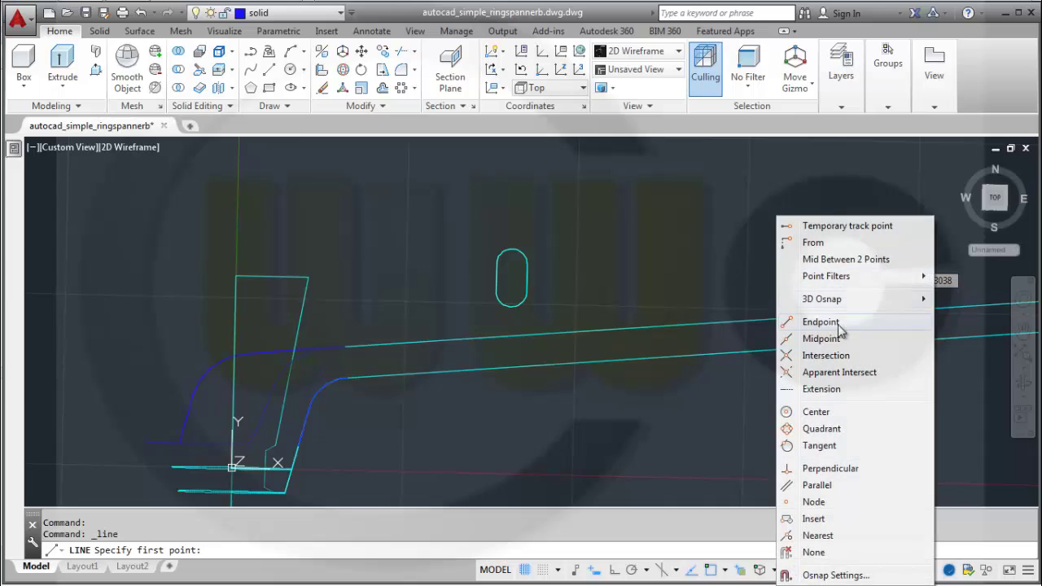
{"action": "left_click", "coordinate": [821, 339]}
{"action": "left_click", "coordinate": [770, 325]}
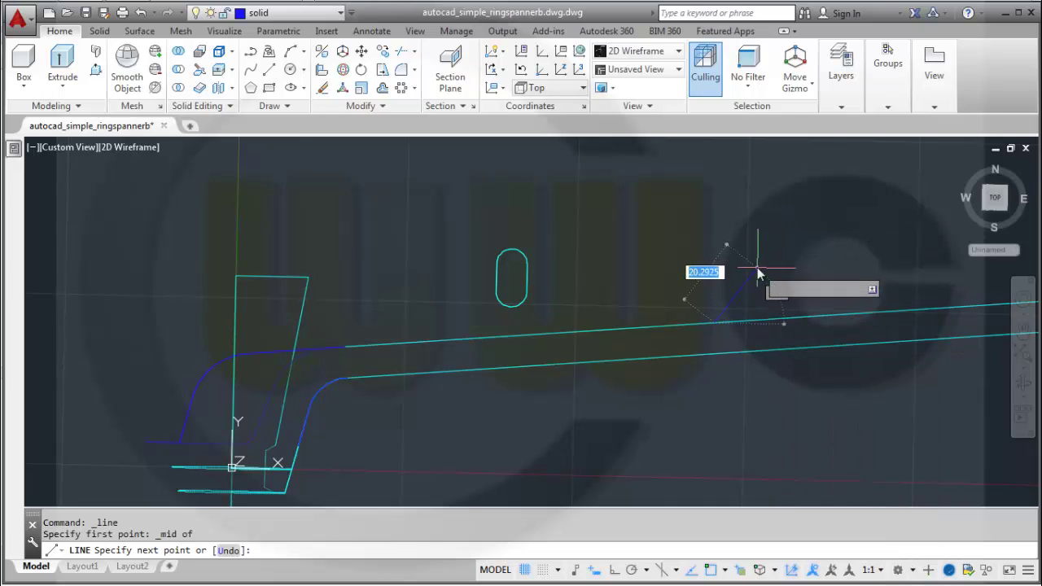
{"action": "right_click", "coordinate": [757, 271], "text": "shift"}
{"action": "left_click", "coordinate": [814, 340]}
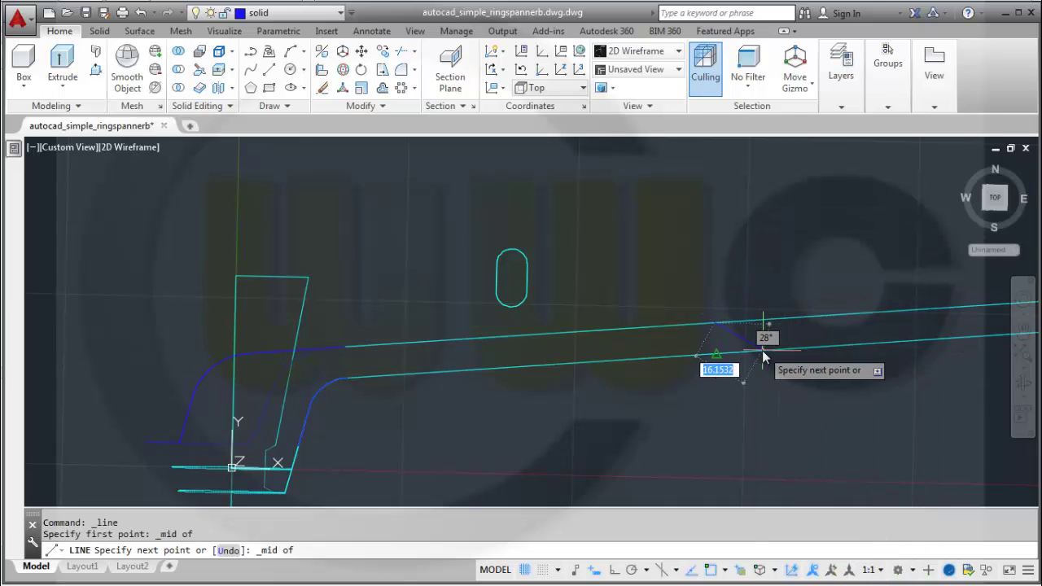
{"action": "left_click", "coordinate": [762, 350]}
{"action": "key", "text": "Escape"}
{"action": "key", "text": "Escape"}
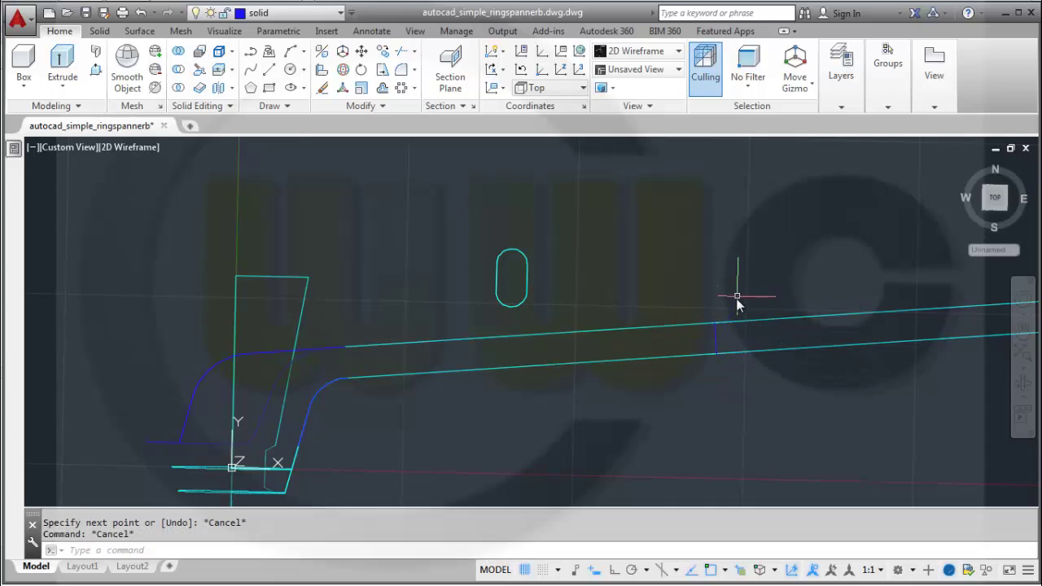
{"action": "left_click", "coordinate": [338, 13]}
{"action": "left_click", "coordinate": [200, 105]}
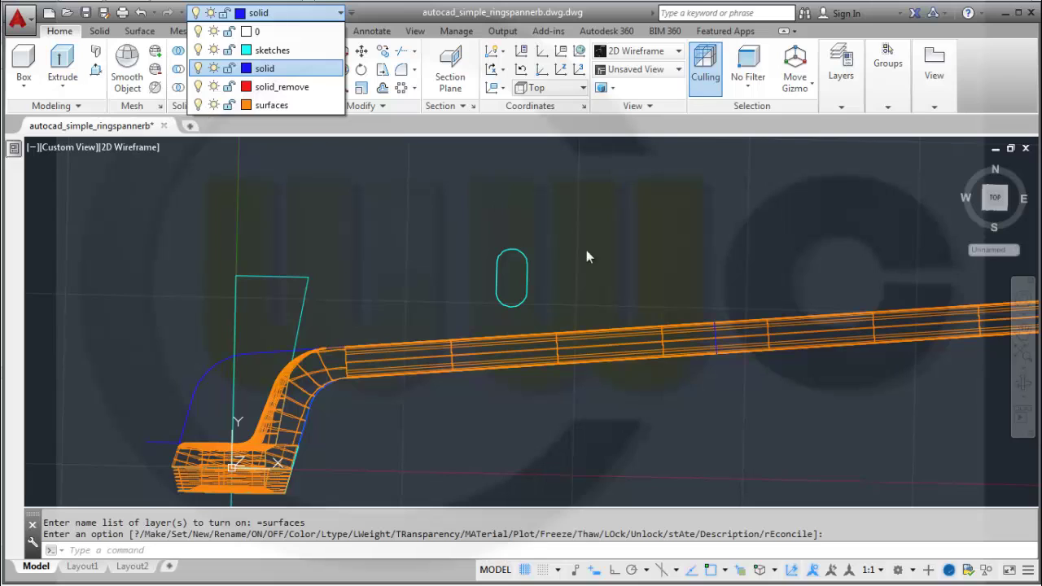
Step: Create a polar array of the spanner body with 2 items over 360 degrees, centred on the midpoint of the line across the handle
{"action": "left_click", "coordinate": [403, 87]}
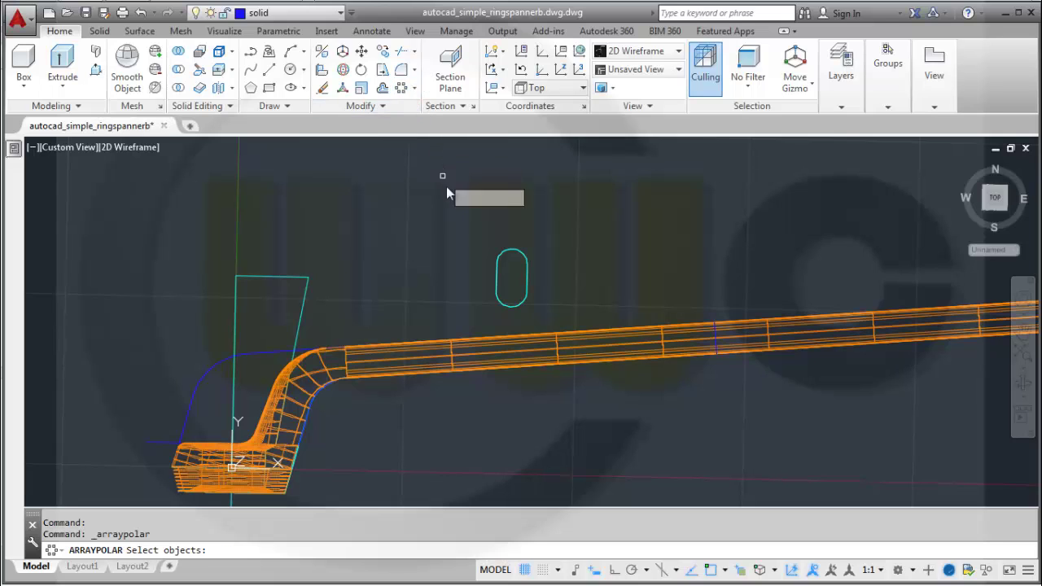
{"action": "left_click", "coordinate": [412, 357]}
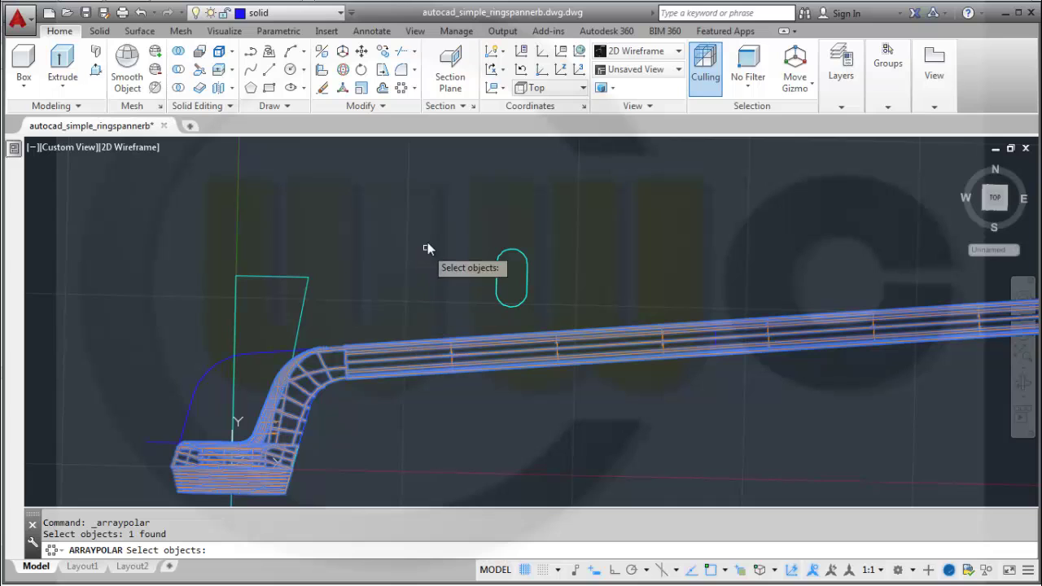
{"action": "key", "text": "Return"}
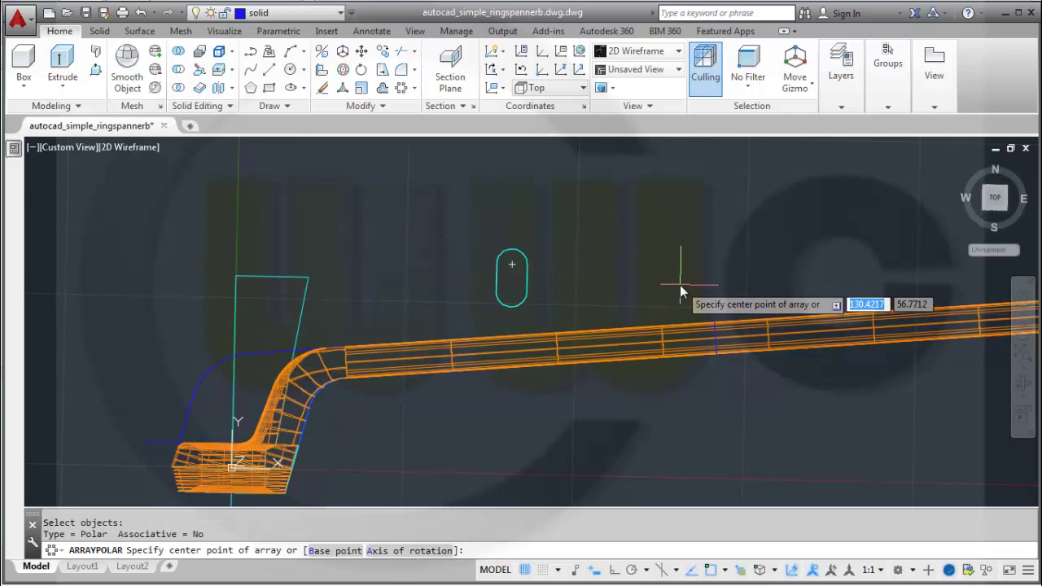
{"action": "scroll", "coordinate": [680, 291], "scroll_direction": "up", "scroll_amount": 2}
{"action": "right_click", "coordinate": [705, 290], "text": "shift"}
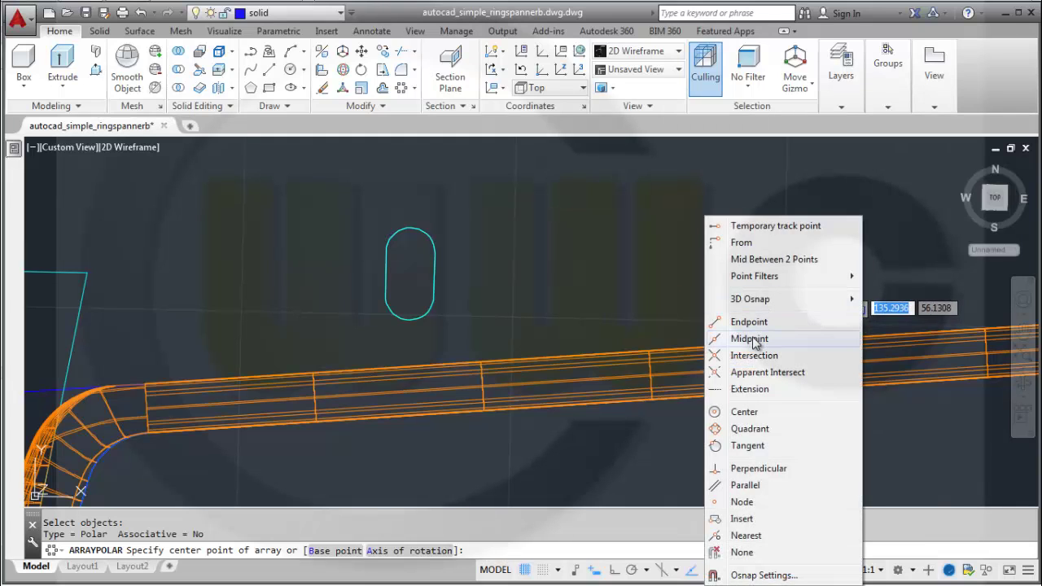
{"action": "left_click", "coordinate": [716, 340]}
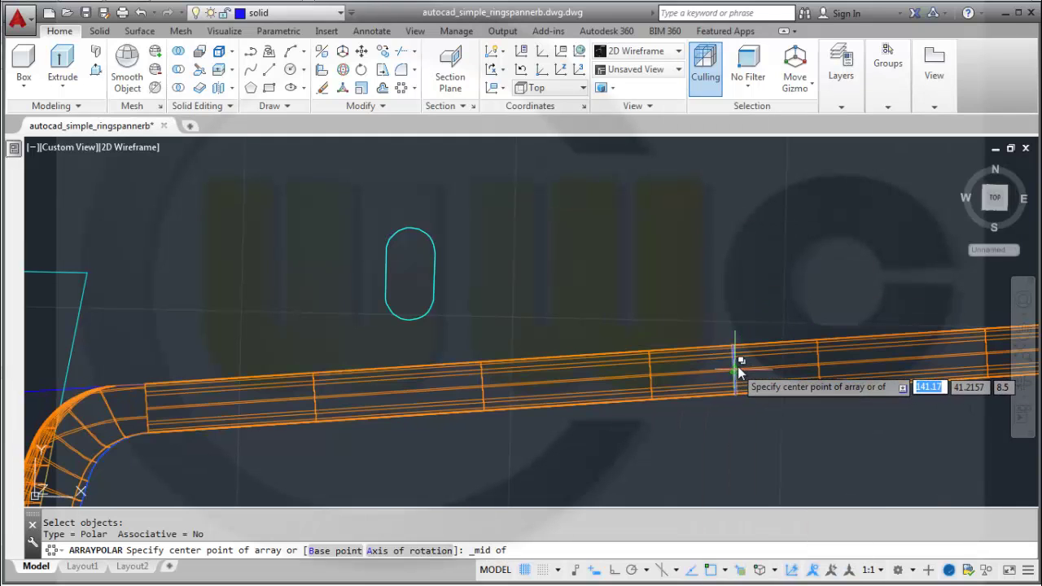
{"action": "scroll", "coordinate": [742, 372], "scroll_direction": "down", "scroll_amount": 6}
{"action": "scroll", "coordinate": [743, 373], "scroll_direction": "up", "scroll_amount": 10}
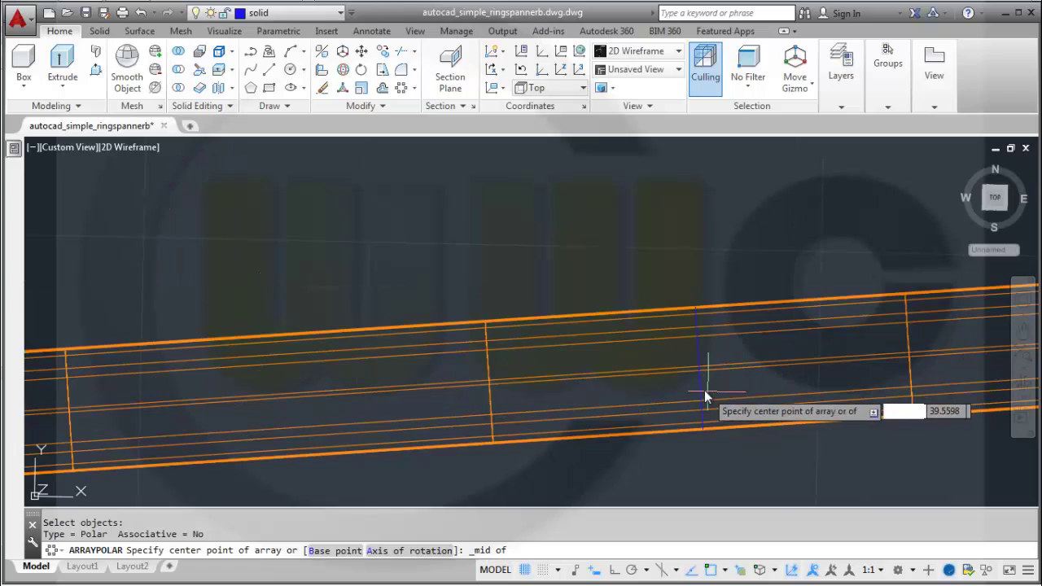
{"action": "left_click", "coordinate": [709, 385]}
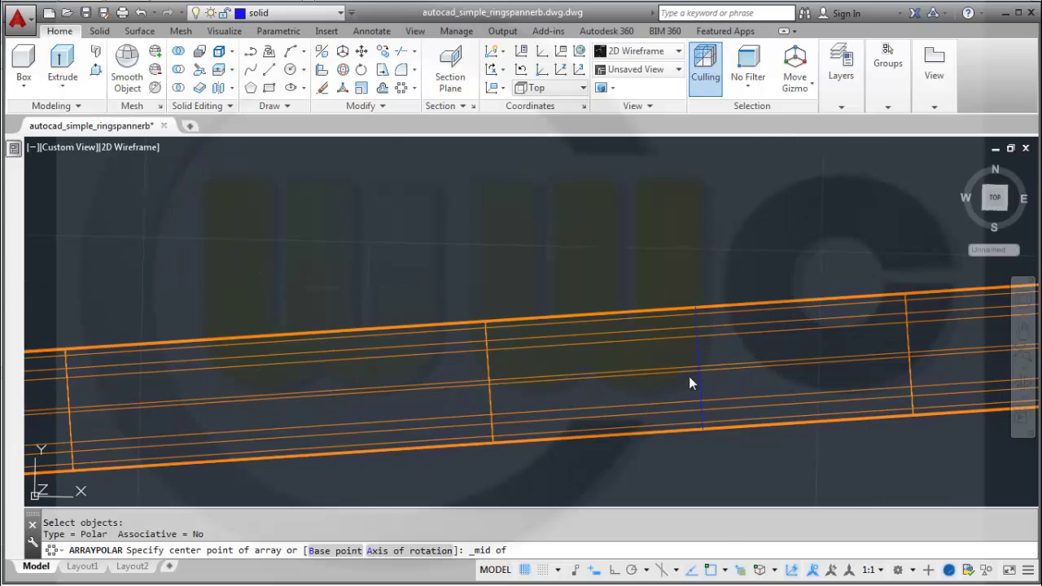
{"action": "scroll", "coordinate": [488, 297], "scroll_direction": "down", "scroll_amount": 5}
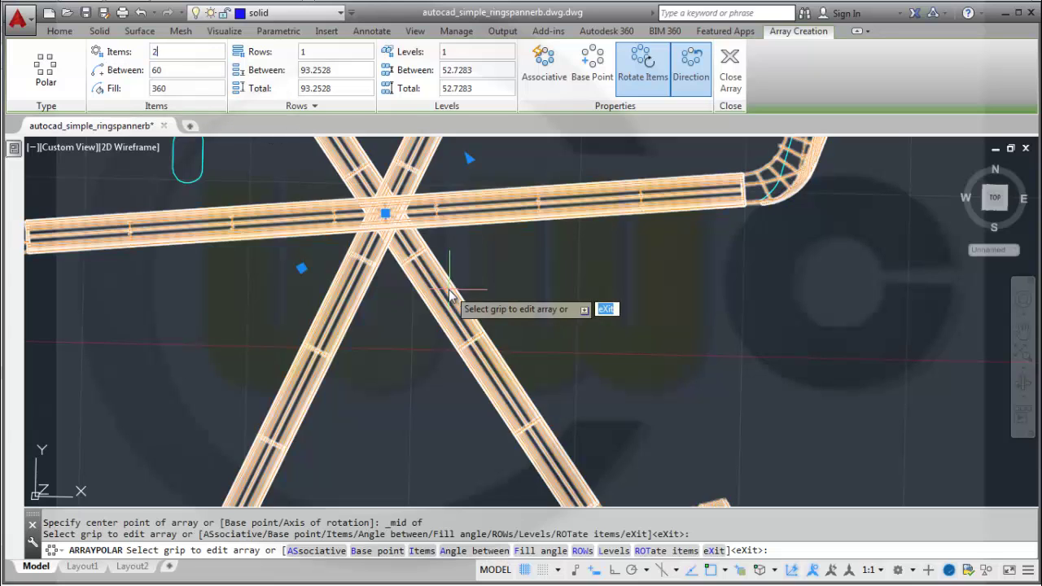
{"action": "scroll", "coordinate": [456, 303], "scroll_direction": "down", "scroll_amount": 4}
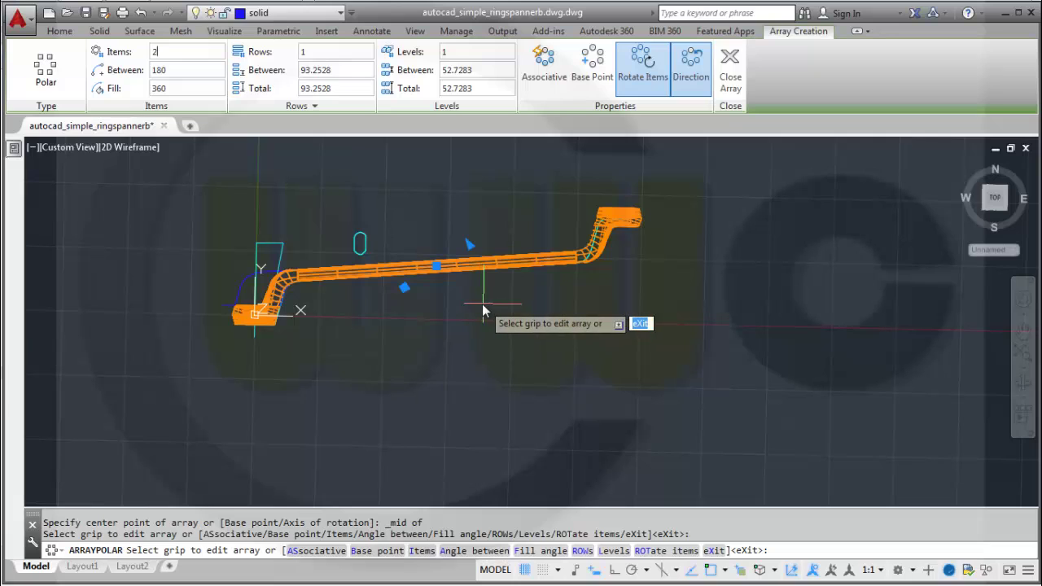
{"action": "right_click", "coordinate": [481, 303]}
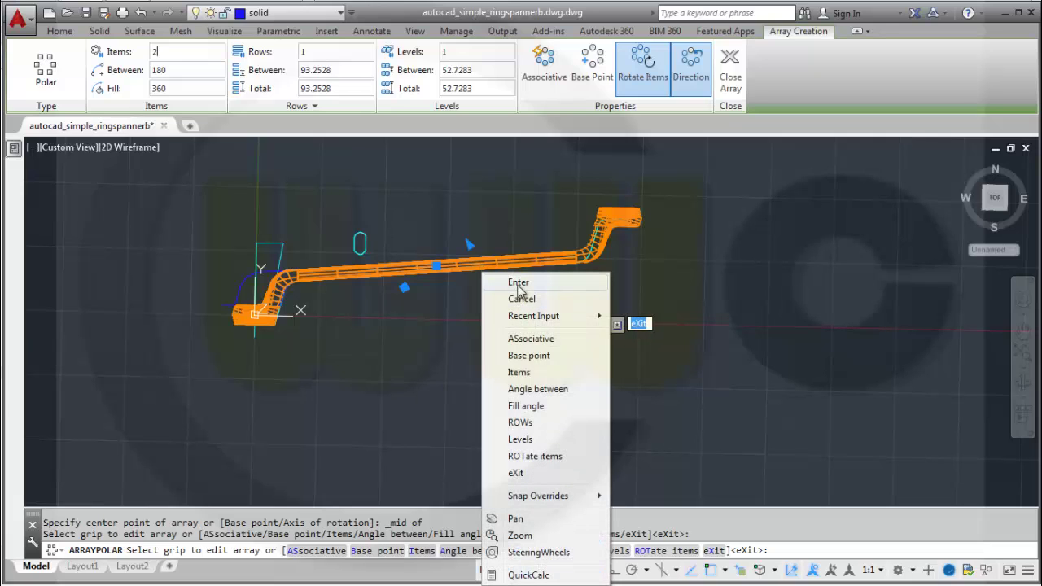
{"action": "left_click", "coordinate": [517, 285]}
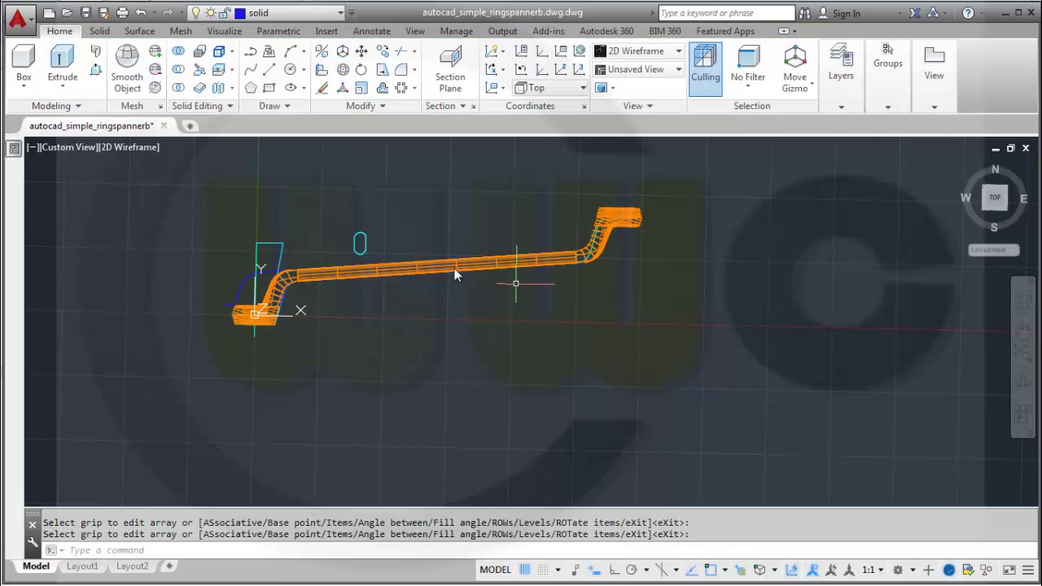
Step: Set the visual style back to Realistic to display the double-ended spanner
{"action": "left_click", "coordinate": [141, 151]}
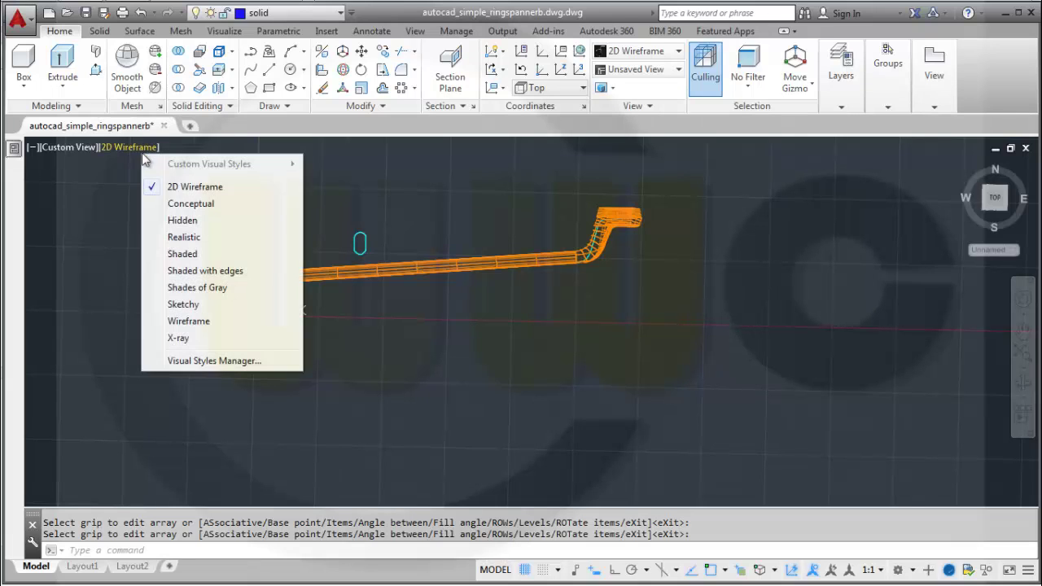
{"action": "left_click", "coordinate": [186, 237]}
{"action": "left_click_drag", "start_coordinate": [429, 308], "coordinate": [559, 345]}
{"action": "key", "text": "Escape"}
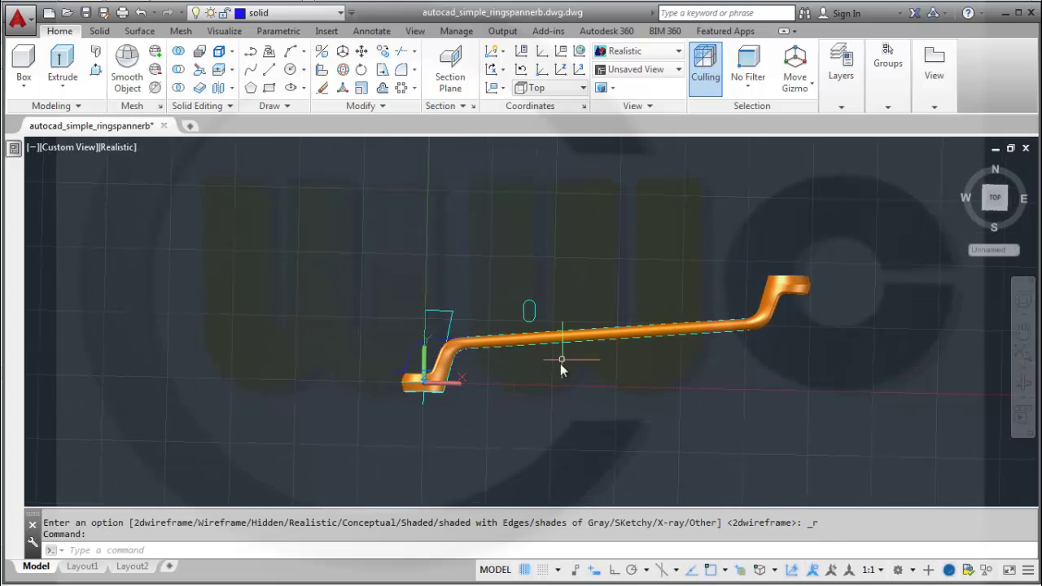
Step: Make surfaces the current layer
{"action": "left_click", "coordinate": [341, 14]}
{"action": "left_click", "coordinate": [268, 104]}
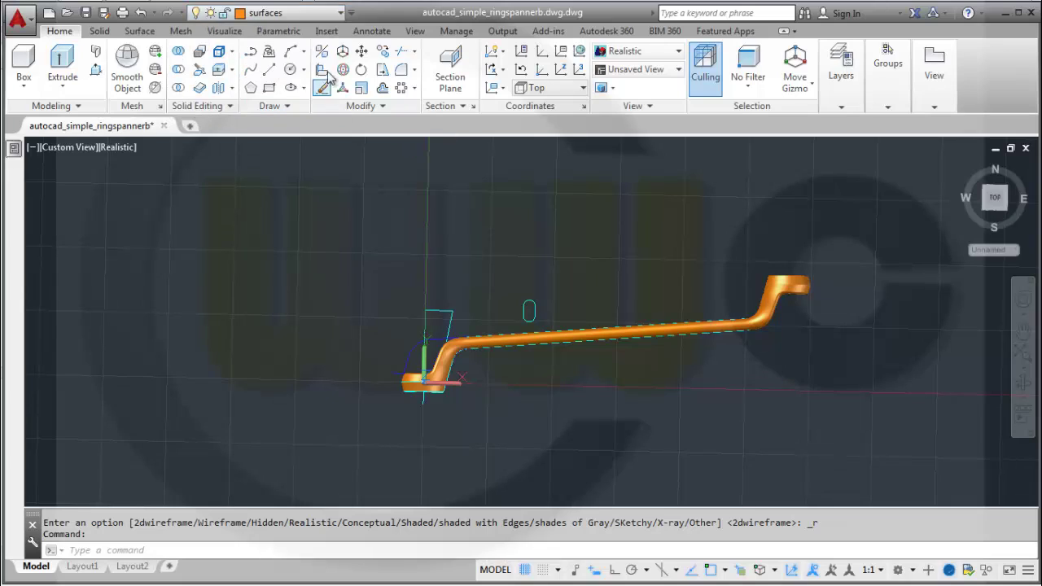
{"action": "left_click", "coordinate": [343, 12]}
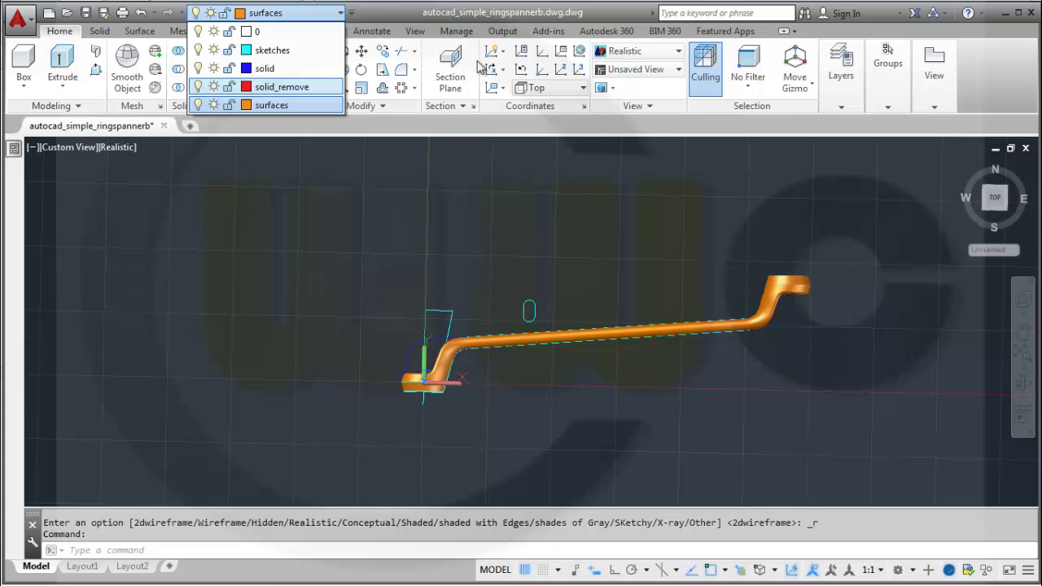
{"action": "left_click", "coordinate": [685, 90]}
Step: Turn off the layers 0, sketches, solid and solid_remove in the layer properties so only the surfaces layer is displayed
{"action": "left_click", "coordinate": [835, 89]}
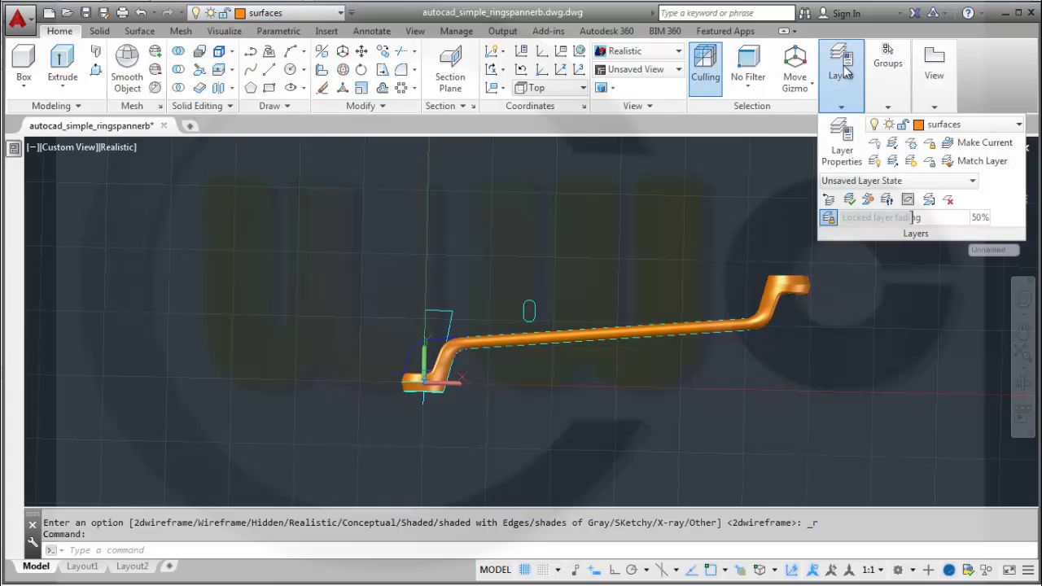
{"action": "left_click", "coordinate": [842, 140]}
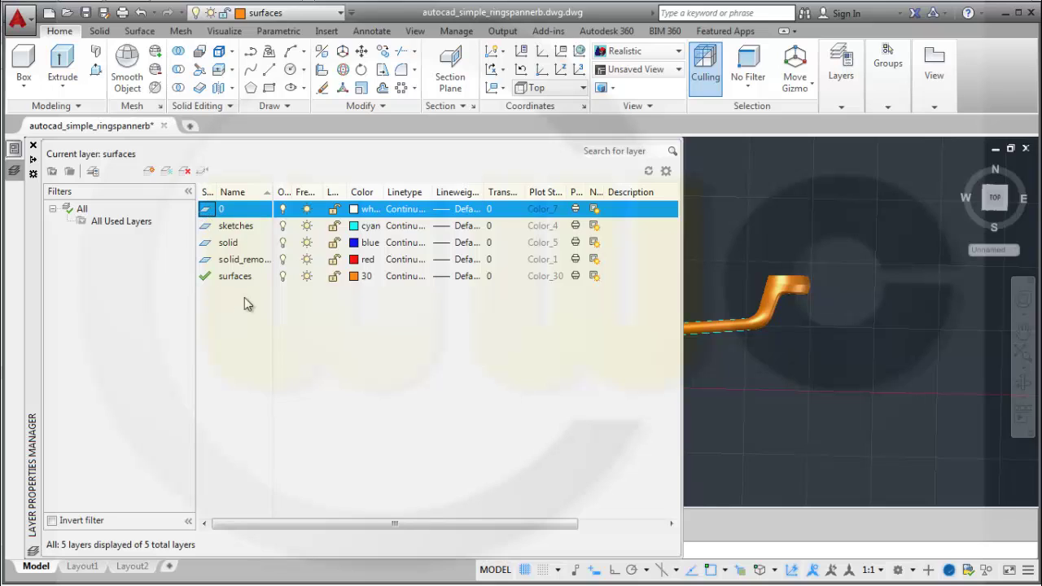
{"action": "left_click", "coordinate": [283, 228]}
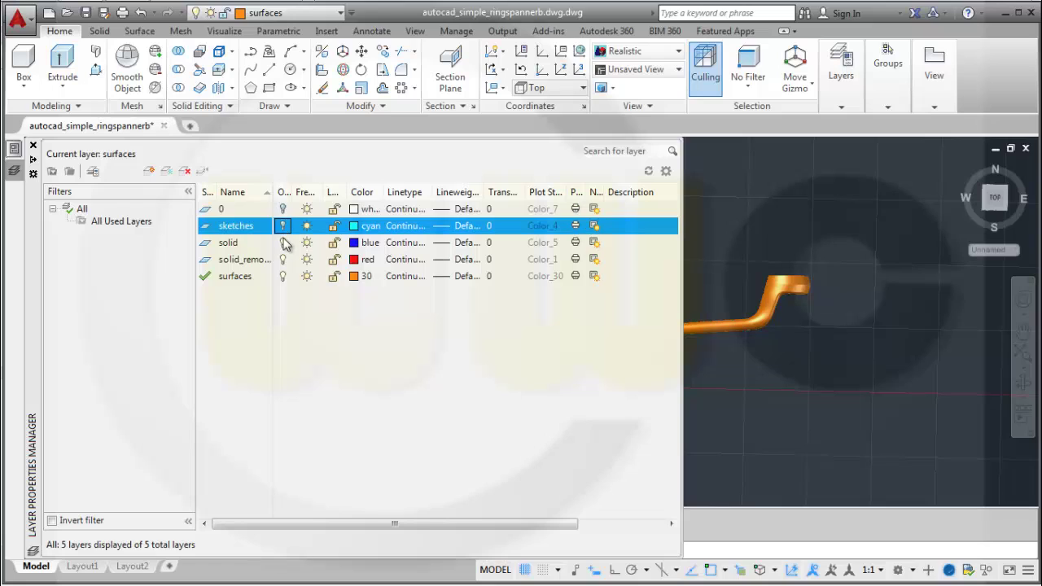
{"action": "left_click", "coordinate": [283, 243]}
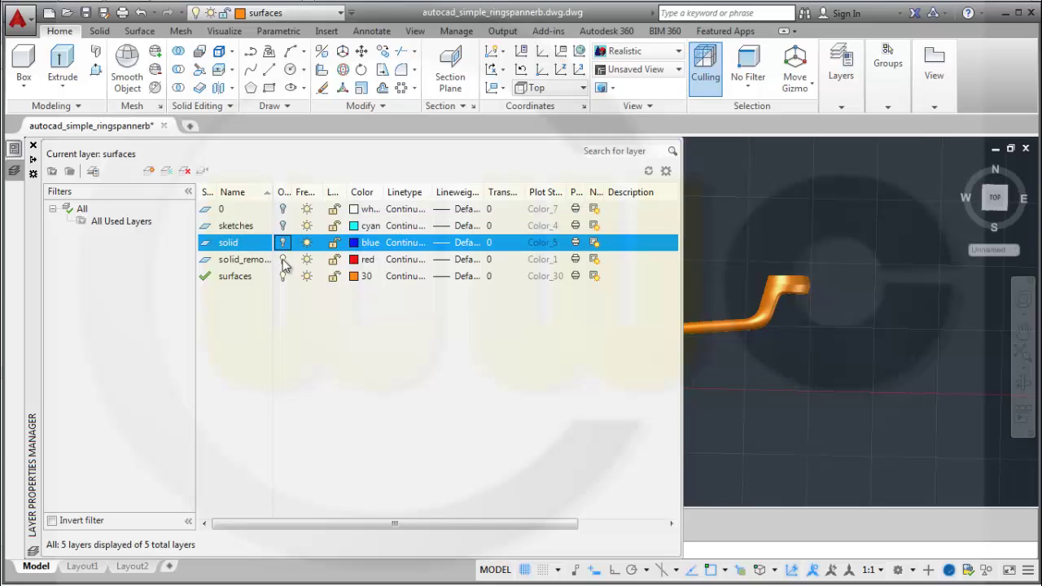
{"action": "left_click", "coordinate": [283, 261]}
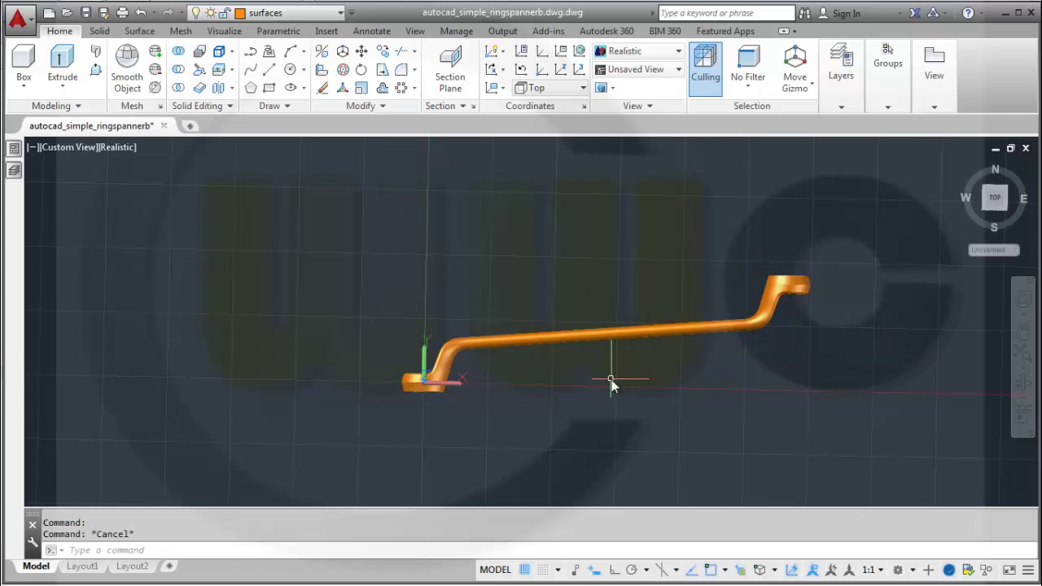
{"action": "scroll", "coordinate": [612, 379], "scroll_direction": "up", "scroll_amount": 2}
{"action": "middle_click_drag", "start_coordinate": [612, 379], "coordinate": [579, 280]}
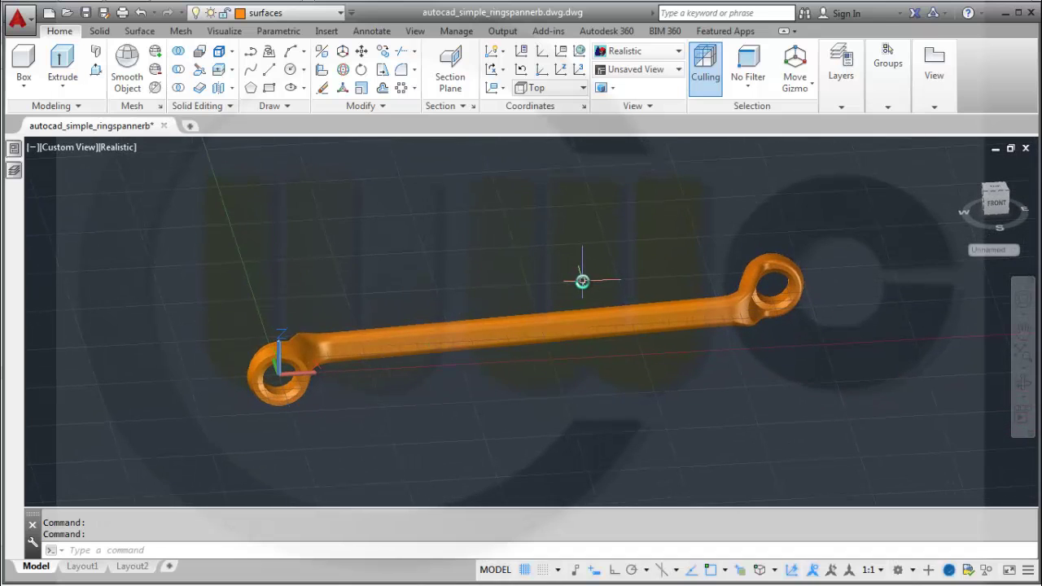